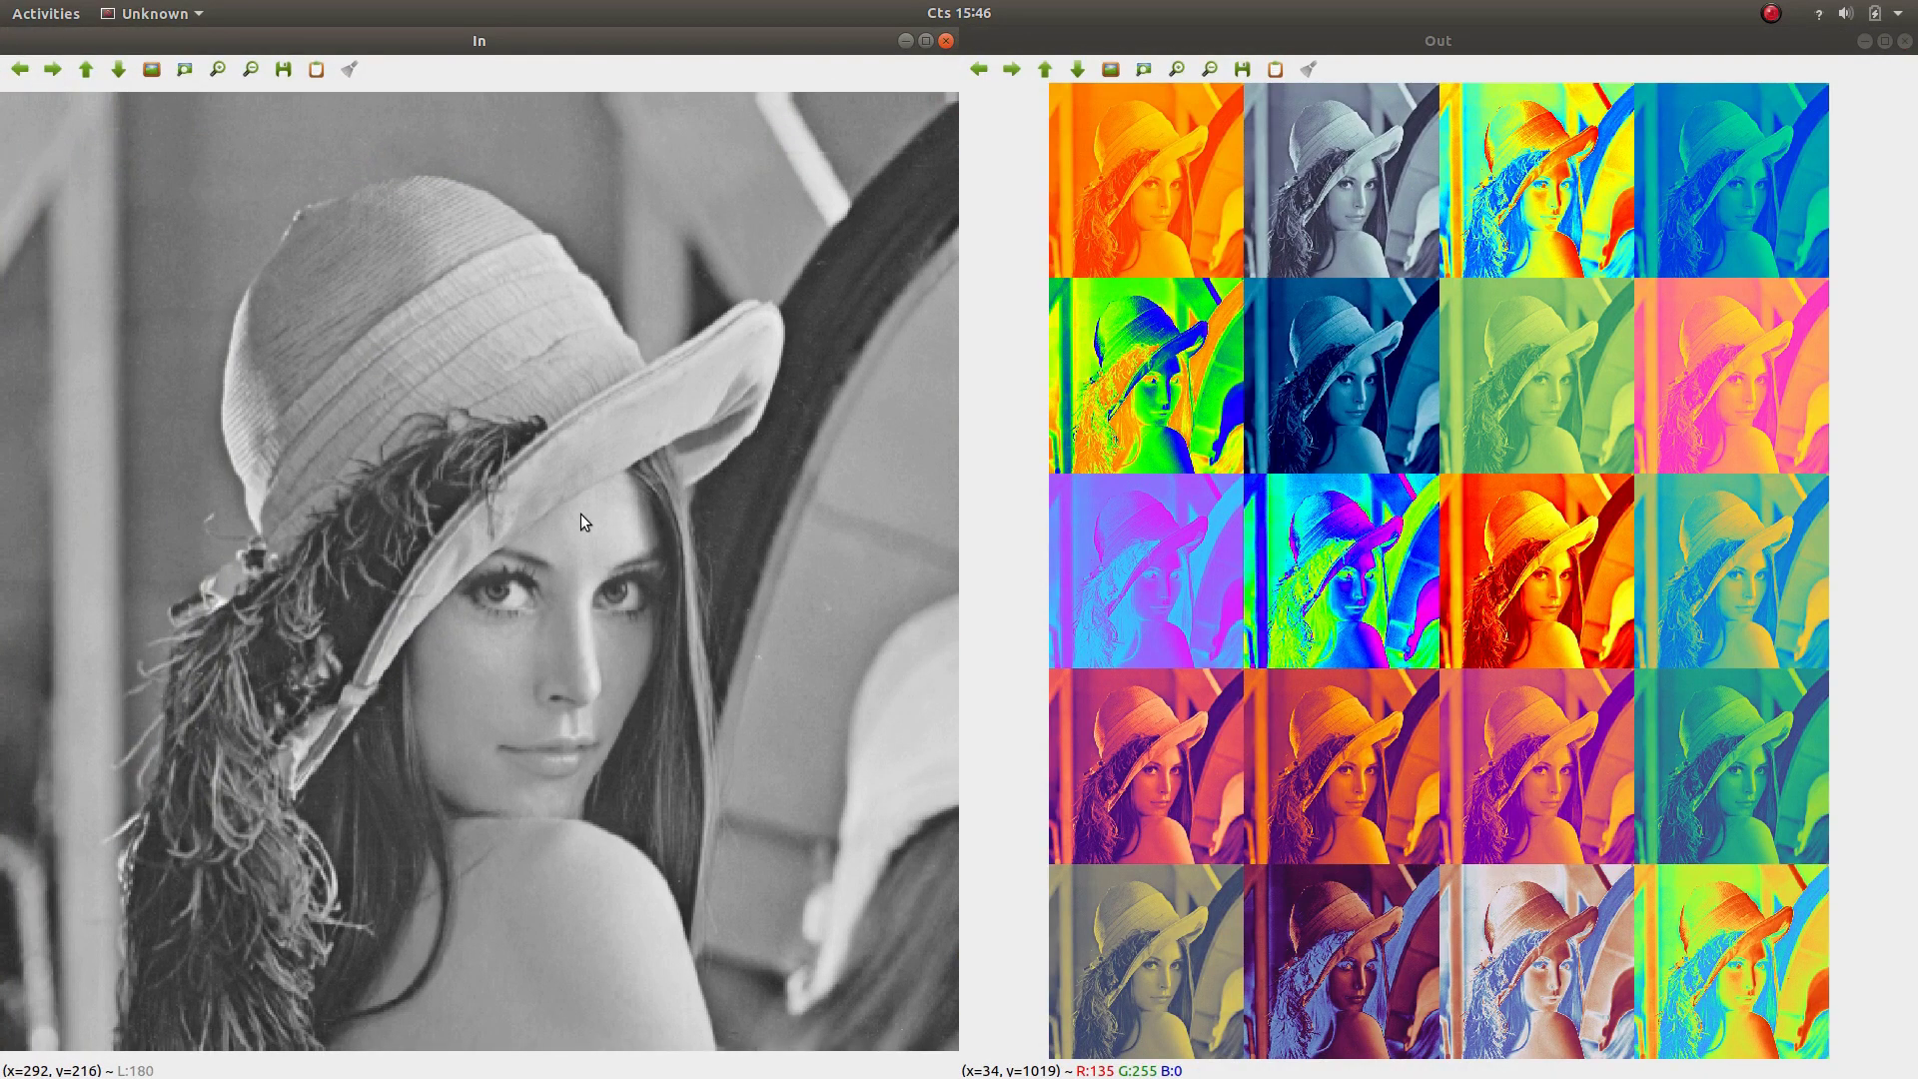
Focus the colormapped Out window before moving to the OpenCV Image Processing docs.
{"action": "left_click", "coordinate": [1498, 570]}
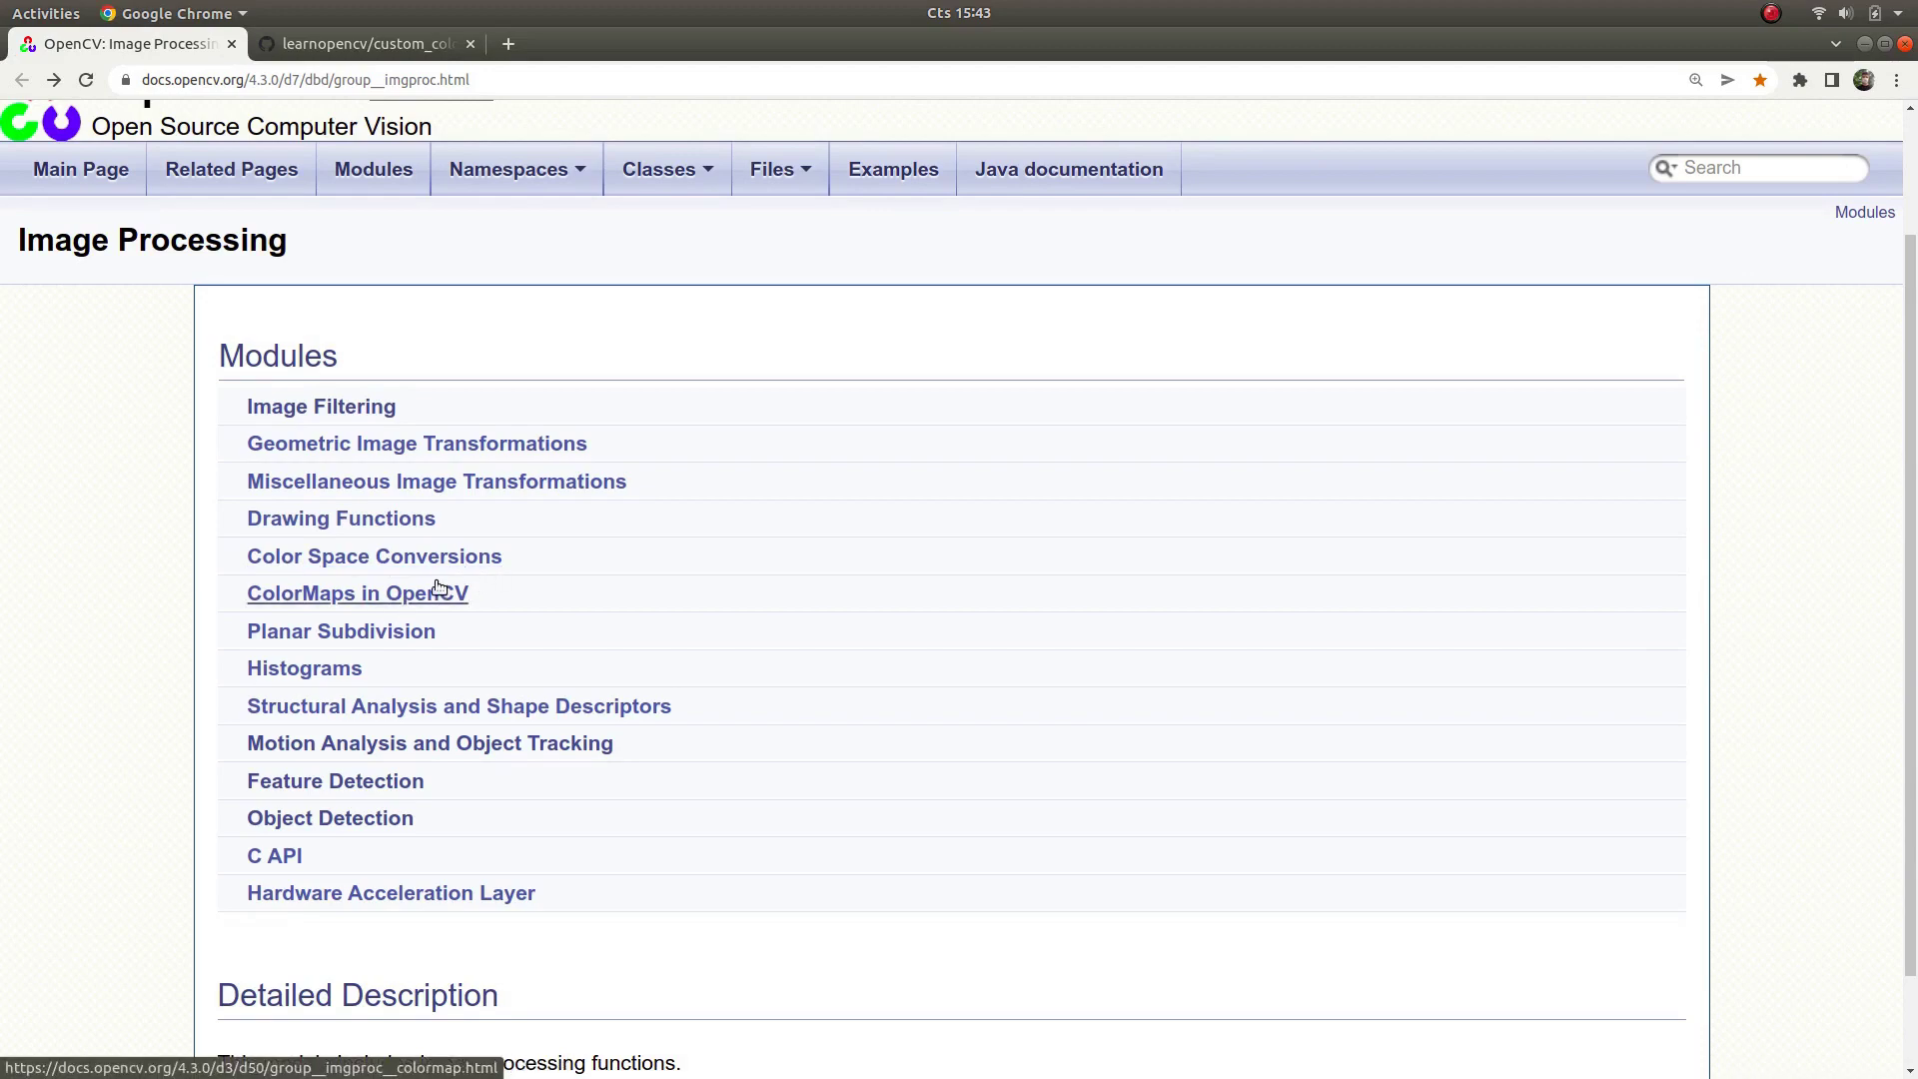
Navigate to ColorMaps in OpenCV, jump to applyColorMap and review its src parameter description.
{"action": "left_click", "coordinate": [361, 595]}
{"action": "scroll", "coordinate": [286, 660], "scroll_direction": "down", "scroll_amount": 5}
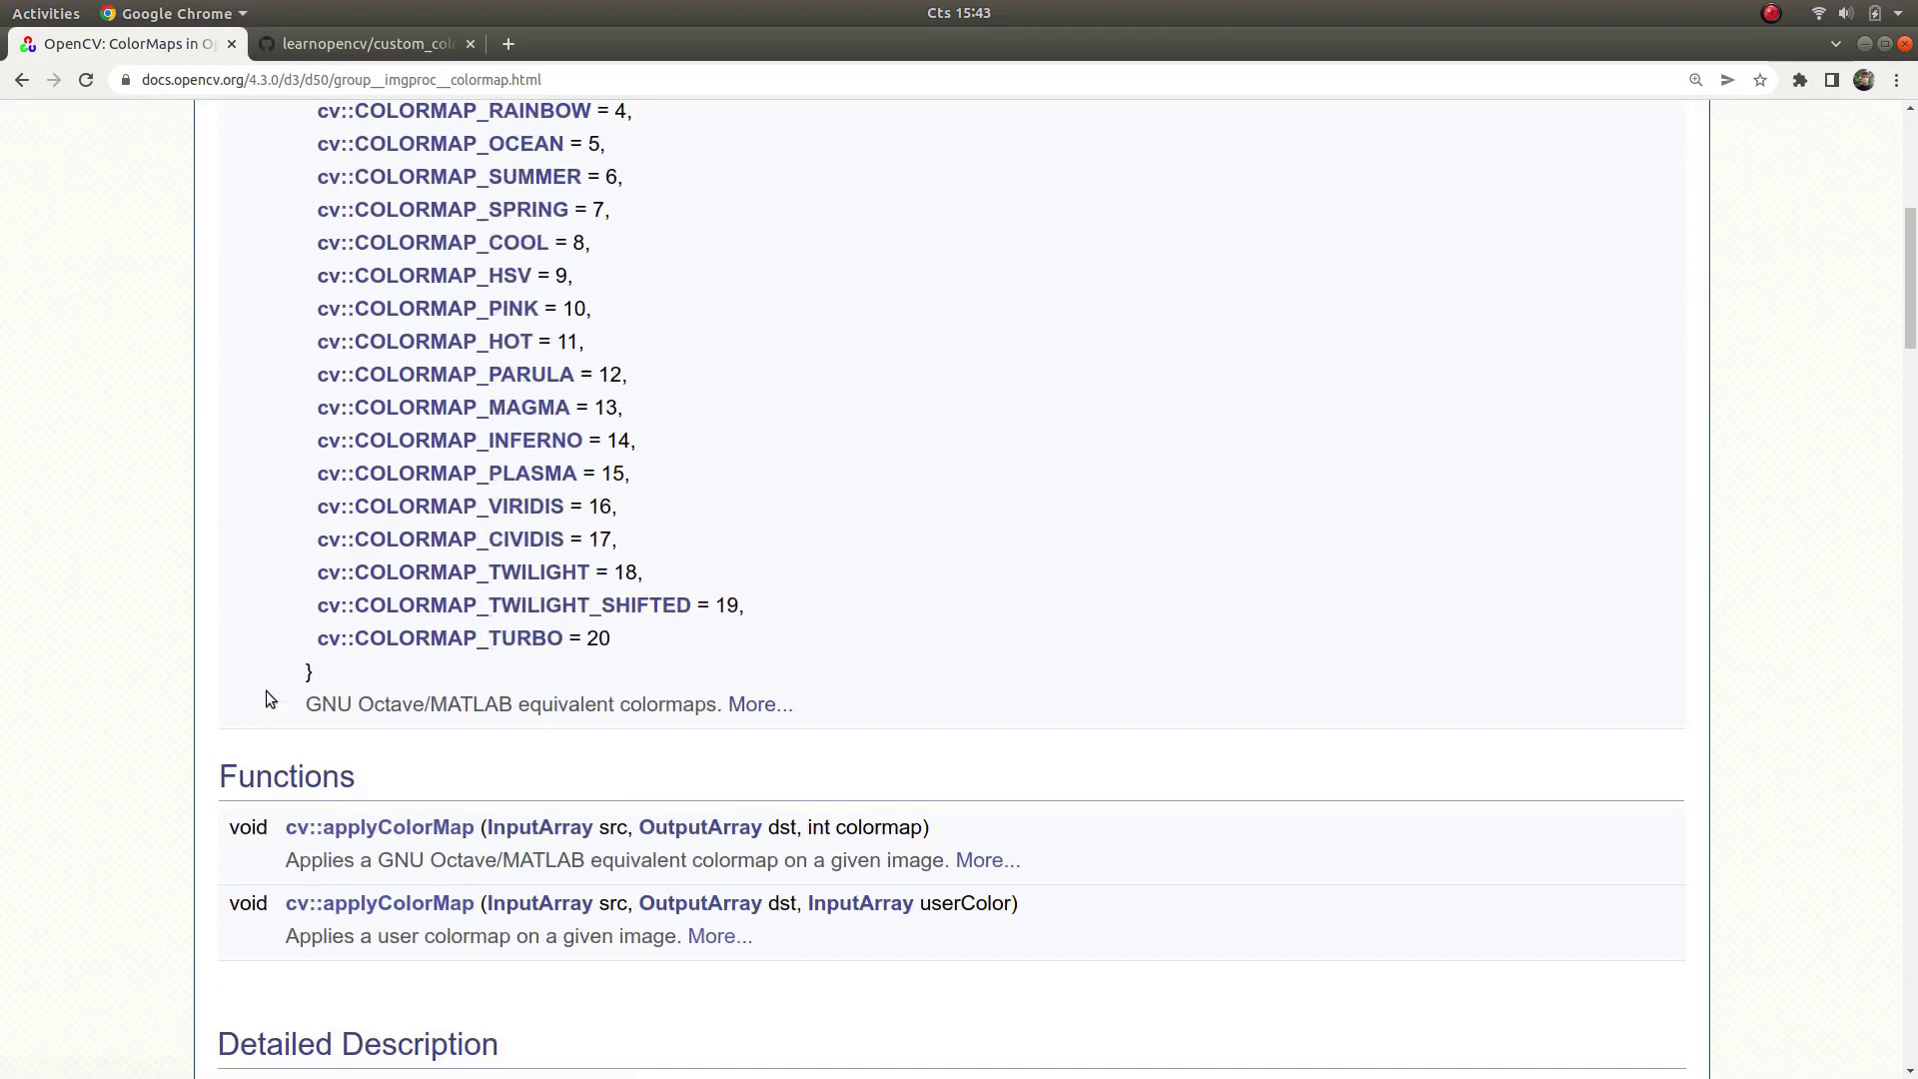
{"action": "scroll", "coordinate": [265, 682], "scroll_direction": "down", "scroll_amount": 2}
{"action": "scroll", "coordinate": [266, 679], "scroll_direction": "down", "scroll_amount": 1}
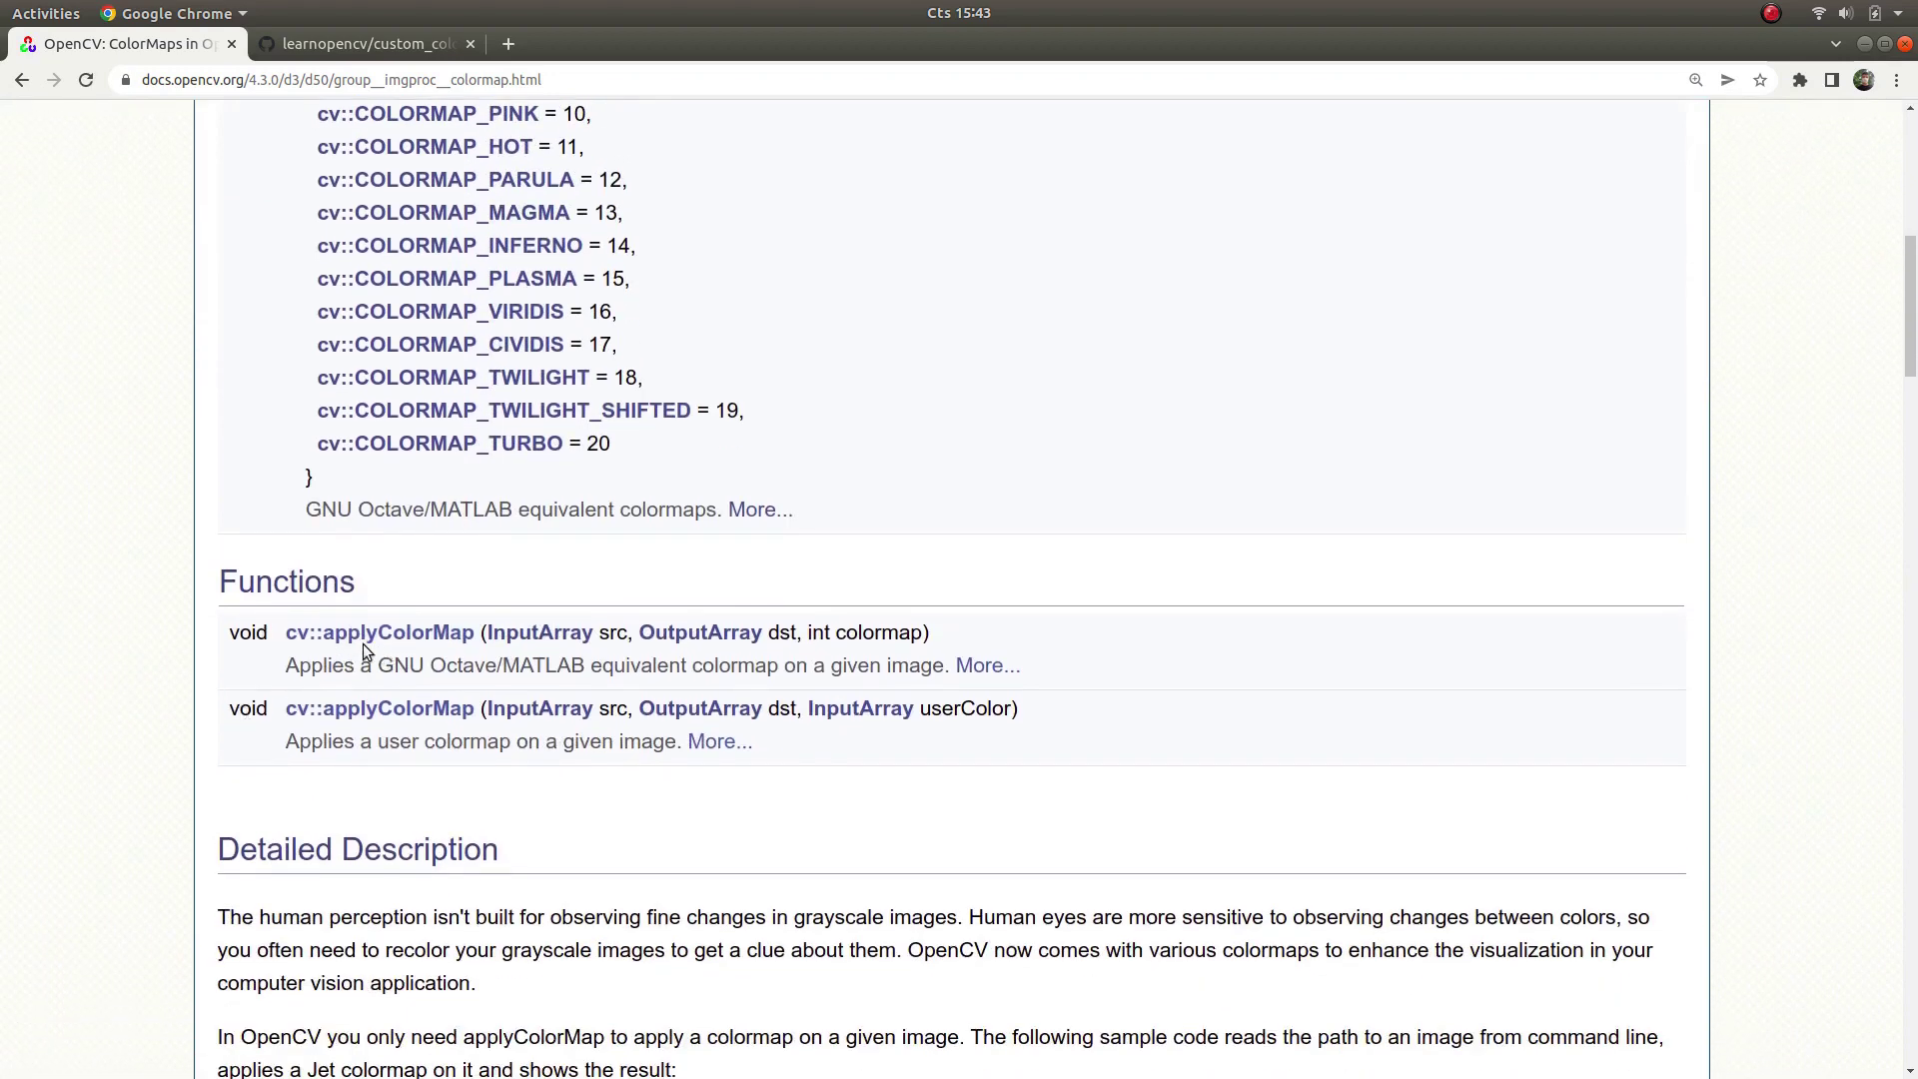
{"action": "left_click", "coordinate": [361, 638]}
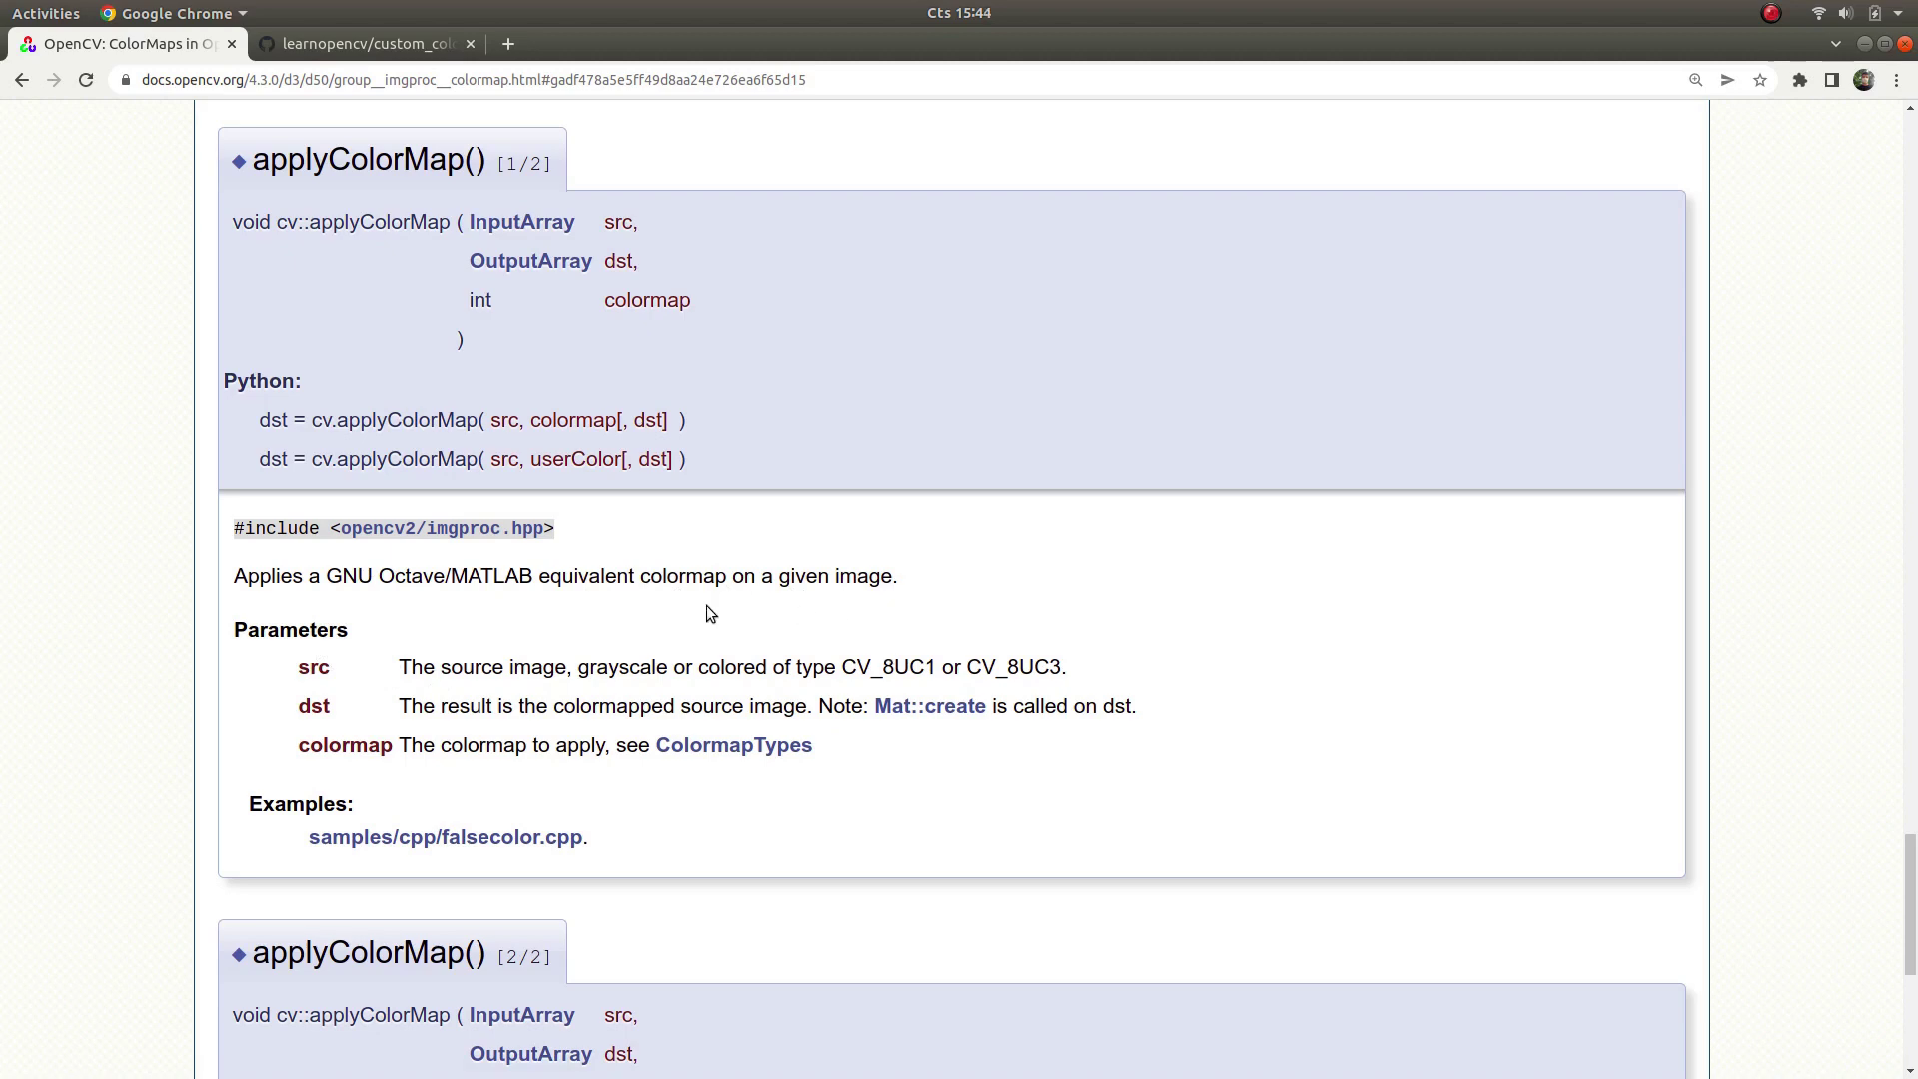
{"action": "triple_click", "coordinate": [457, 667]}
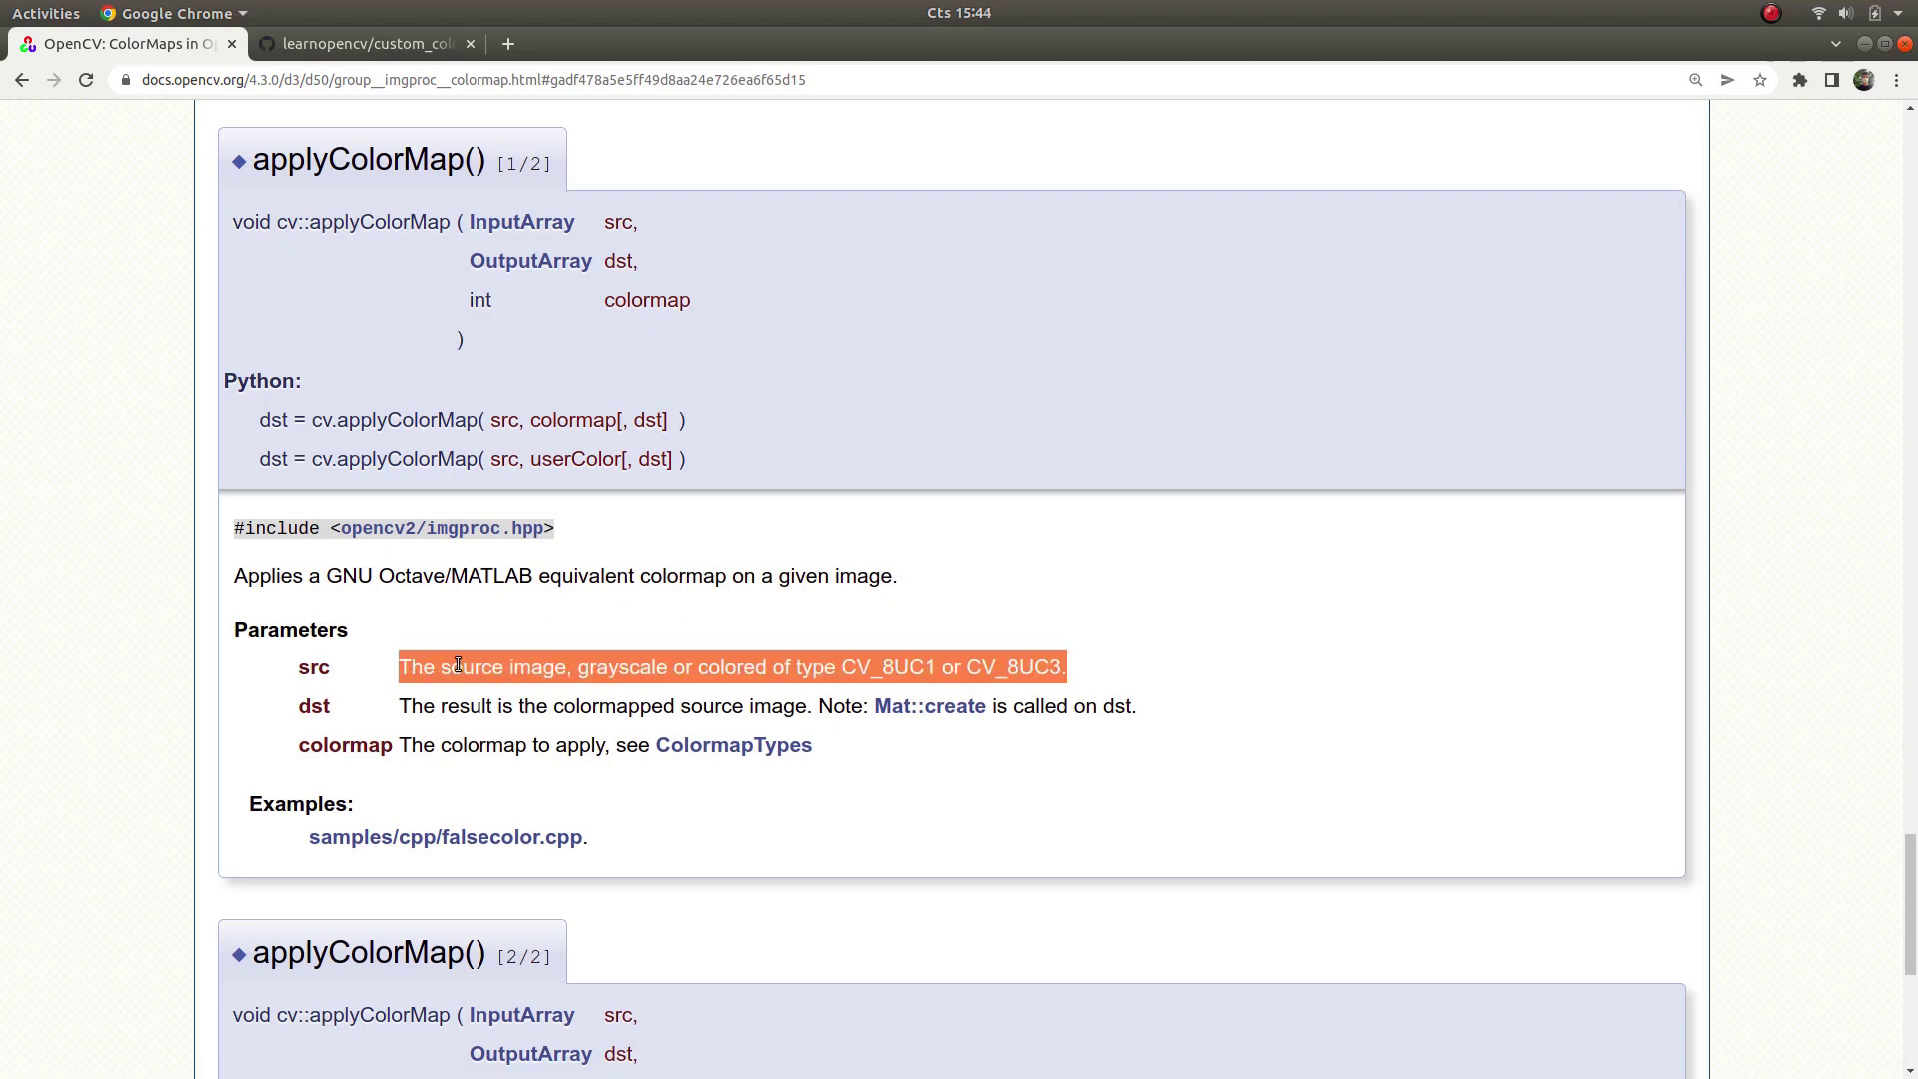
{"action": "left_click", "coordinate": [449, 672]}
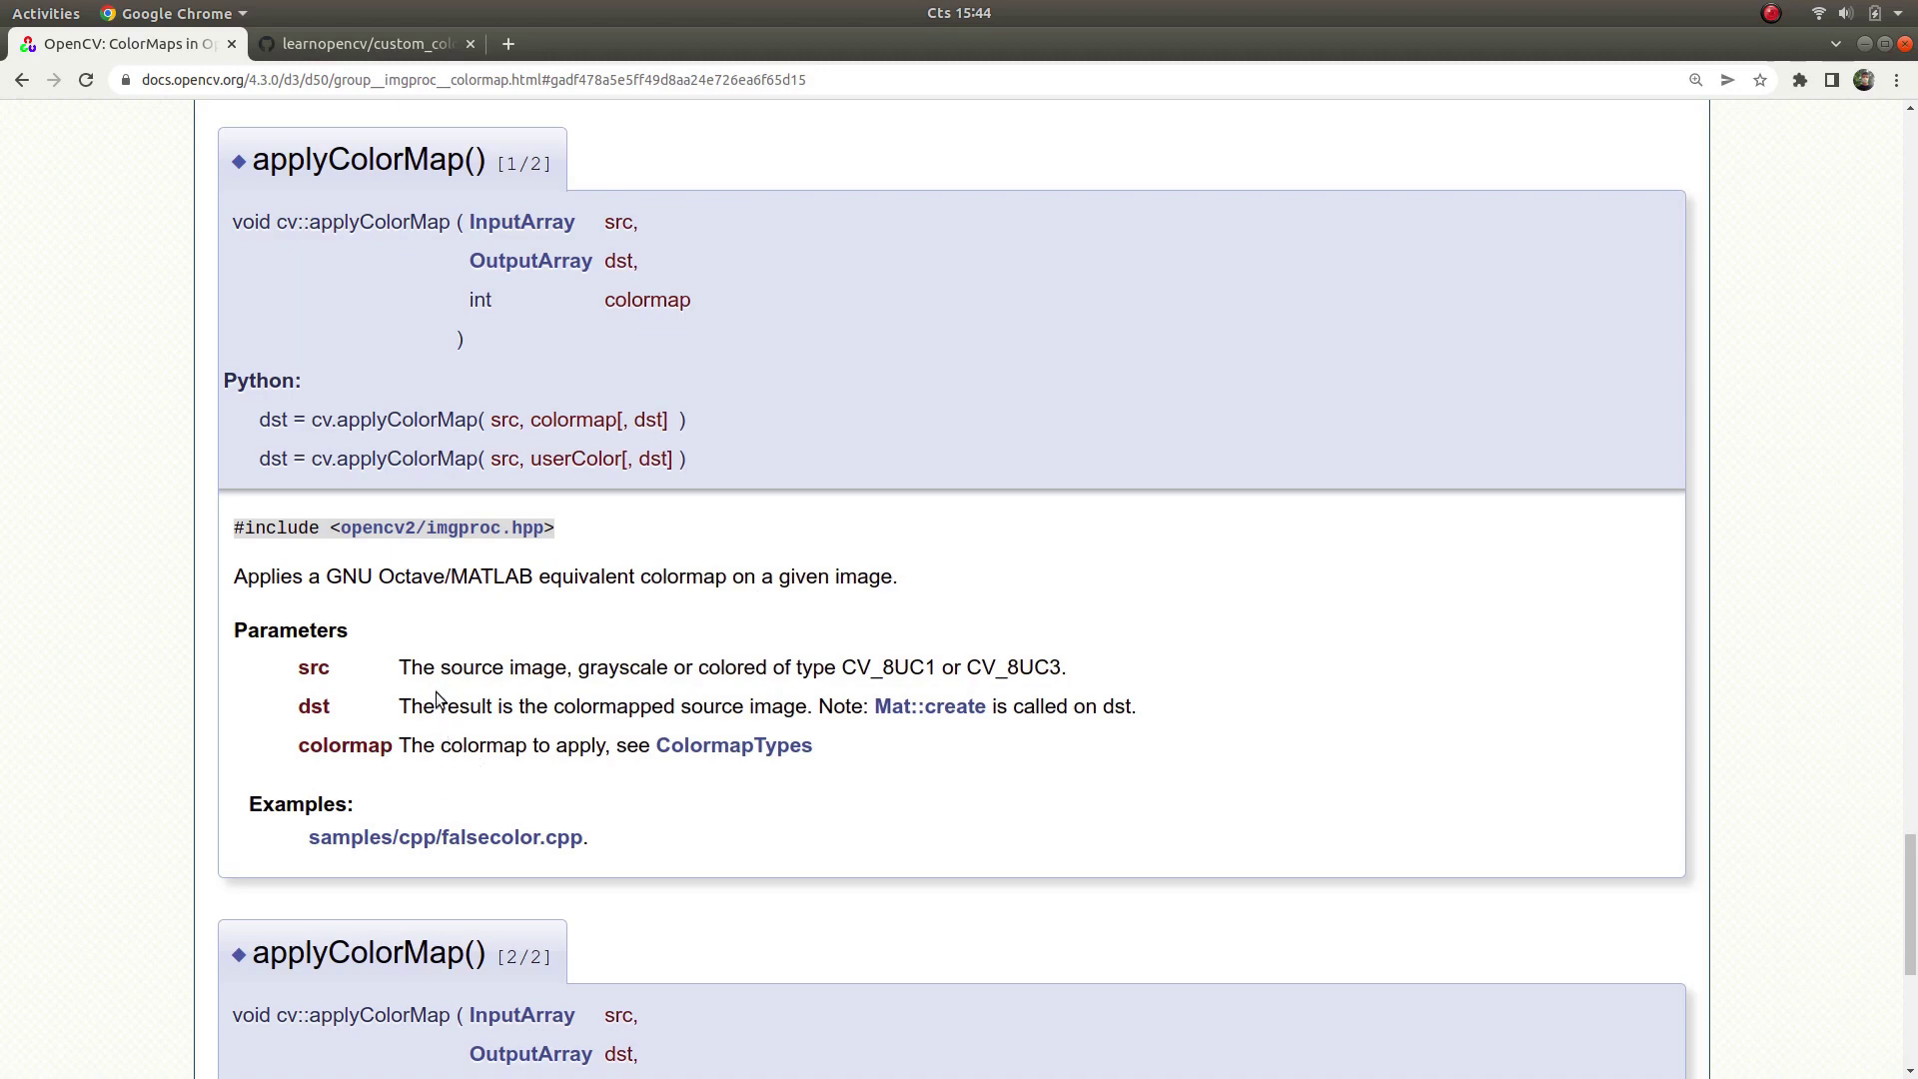
{"action": "middle_click", "coordinate": [746, 747]}
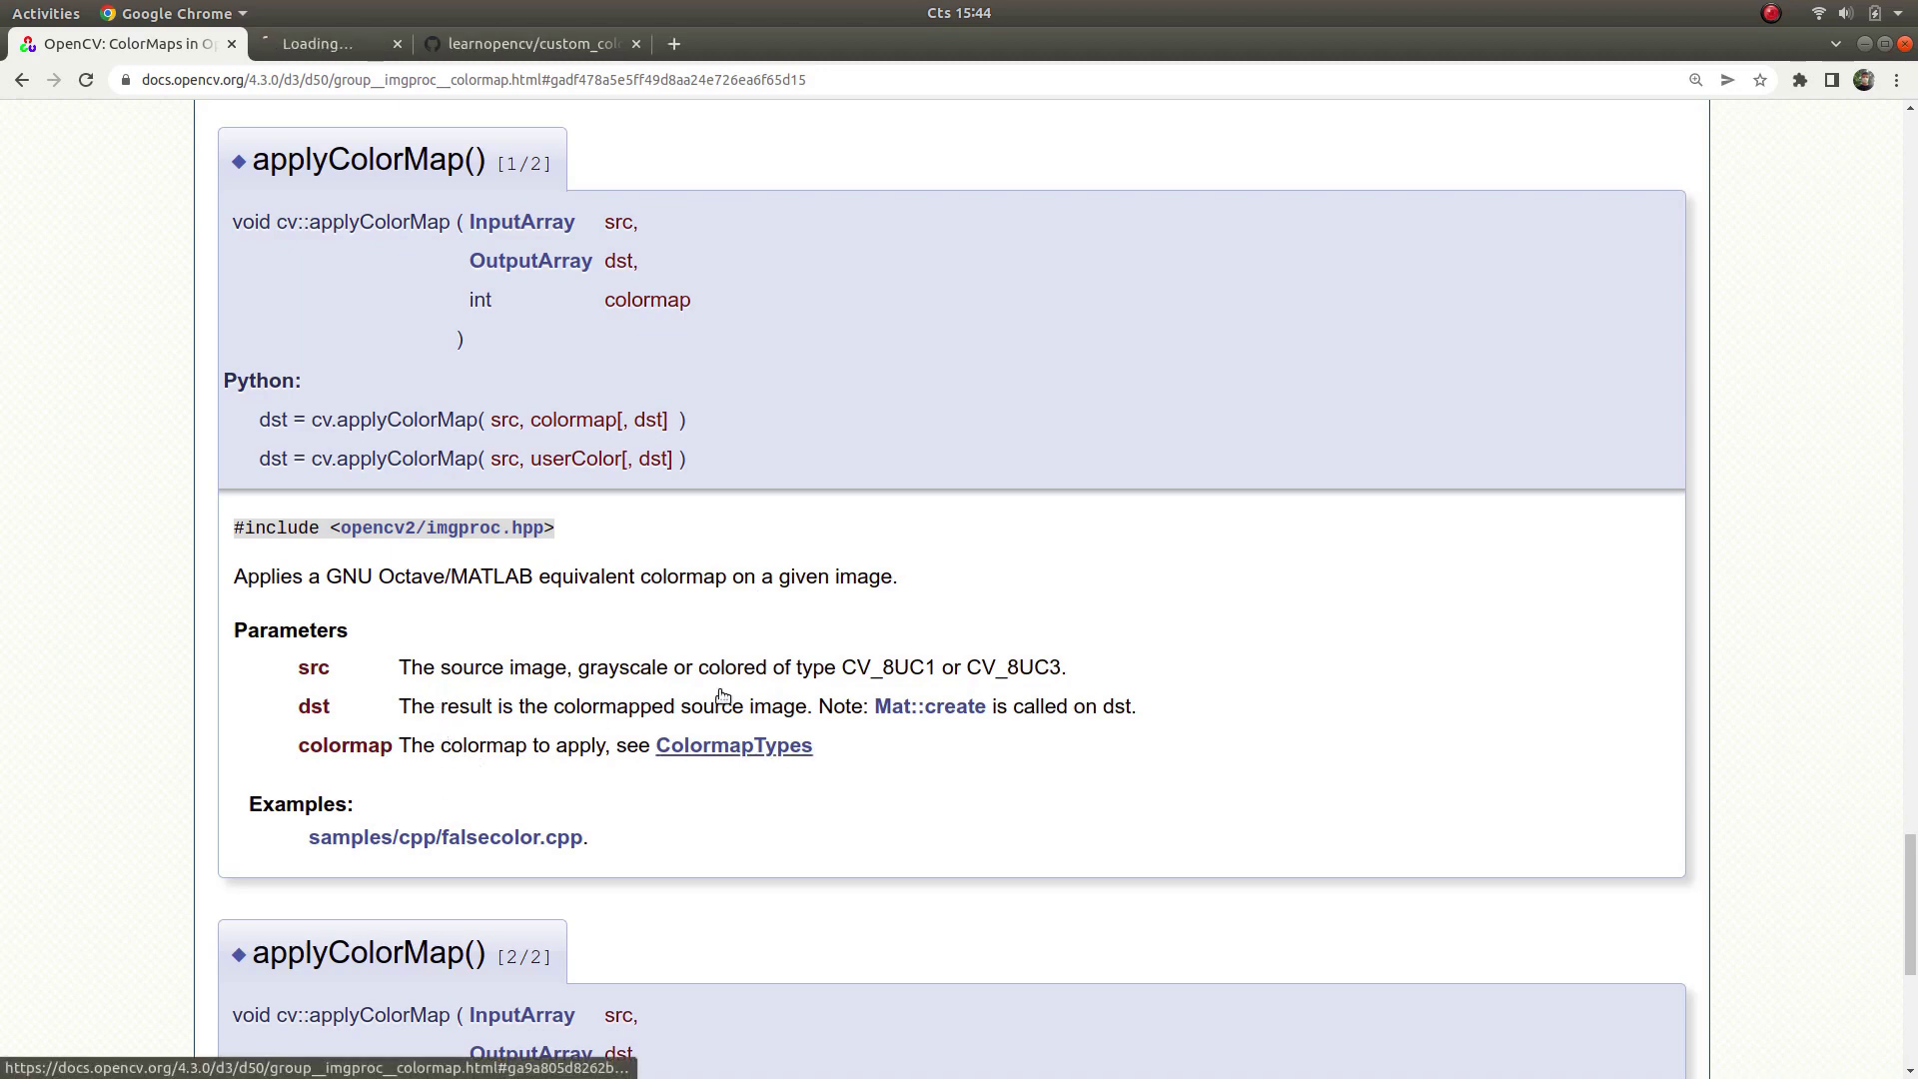
{"action": "left_click", "coordinate": [369, 49]}
{"action": "scroll", "coordinate": [820, 545], "scroll_direction": "down", "scroll_amount": 3}
{"action": "scroll", "coordinate": [802, 577], "scroll_direction": "down", "scroll_amount": 3}
{"action": "scroll", "coordinate": [802, 582], "scroll_direction": "down", "scroll_amount": 3}
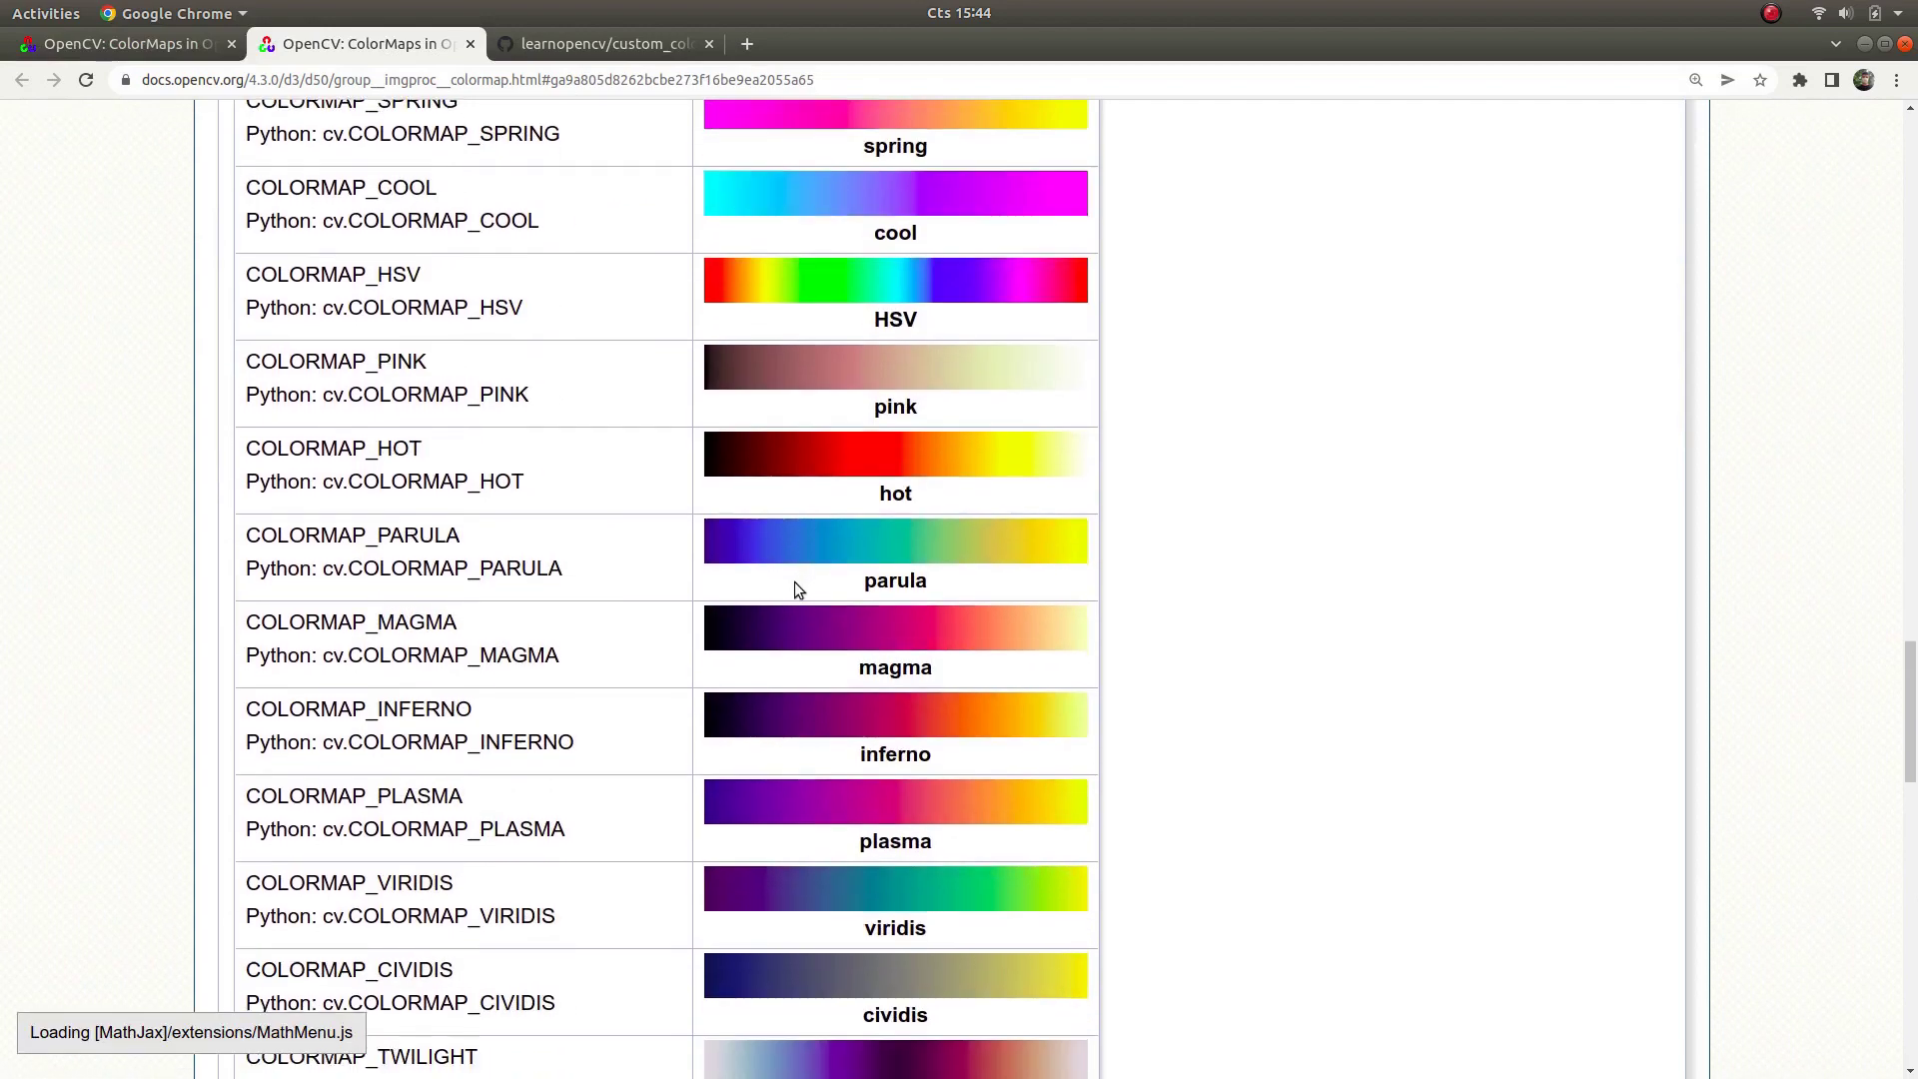
{"action": "scroll", "coordinate": [795, 587], "scroll_direction": "down", "scroll_amount": 4}
{"action": "scroll", "coordinate": [787, 600], "scroll_direction": "up", "scroll_amount": 2}
{"action": "scroll", "coordinate": [784, 604], "scroll_direction": "up", "scroll_amount": 6}
{"action": "scroll", "coordinate": [765, 600], "scroll_direction": "up", "scroll_amount": 5}
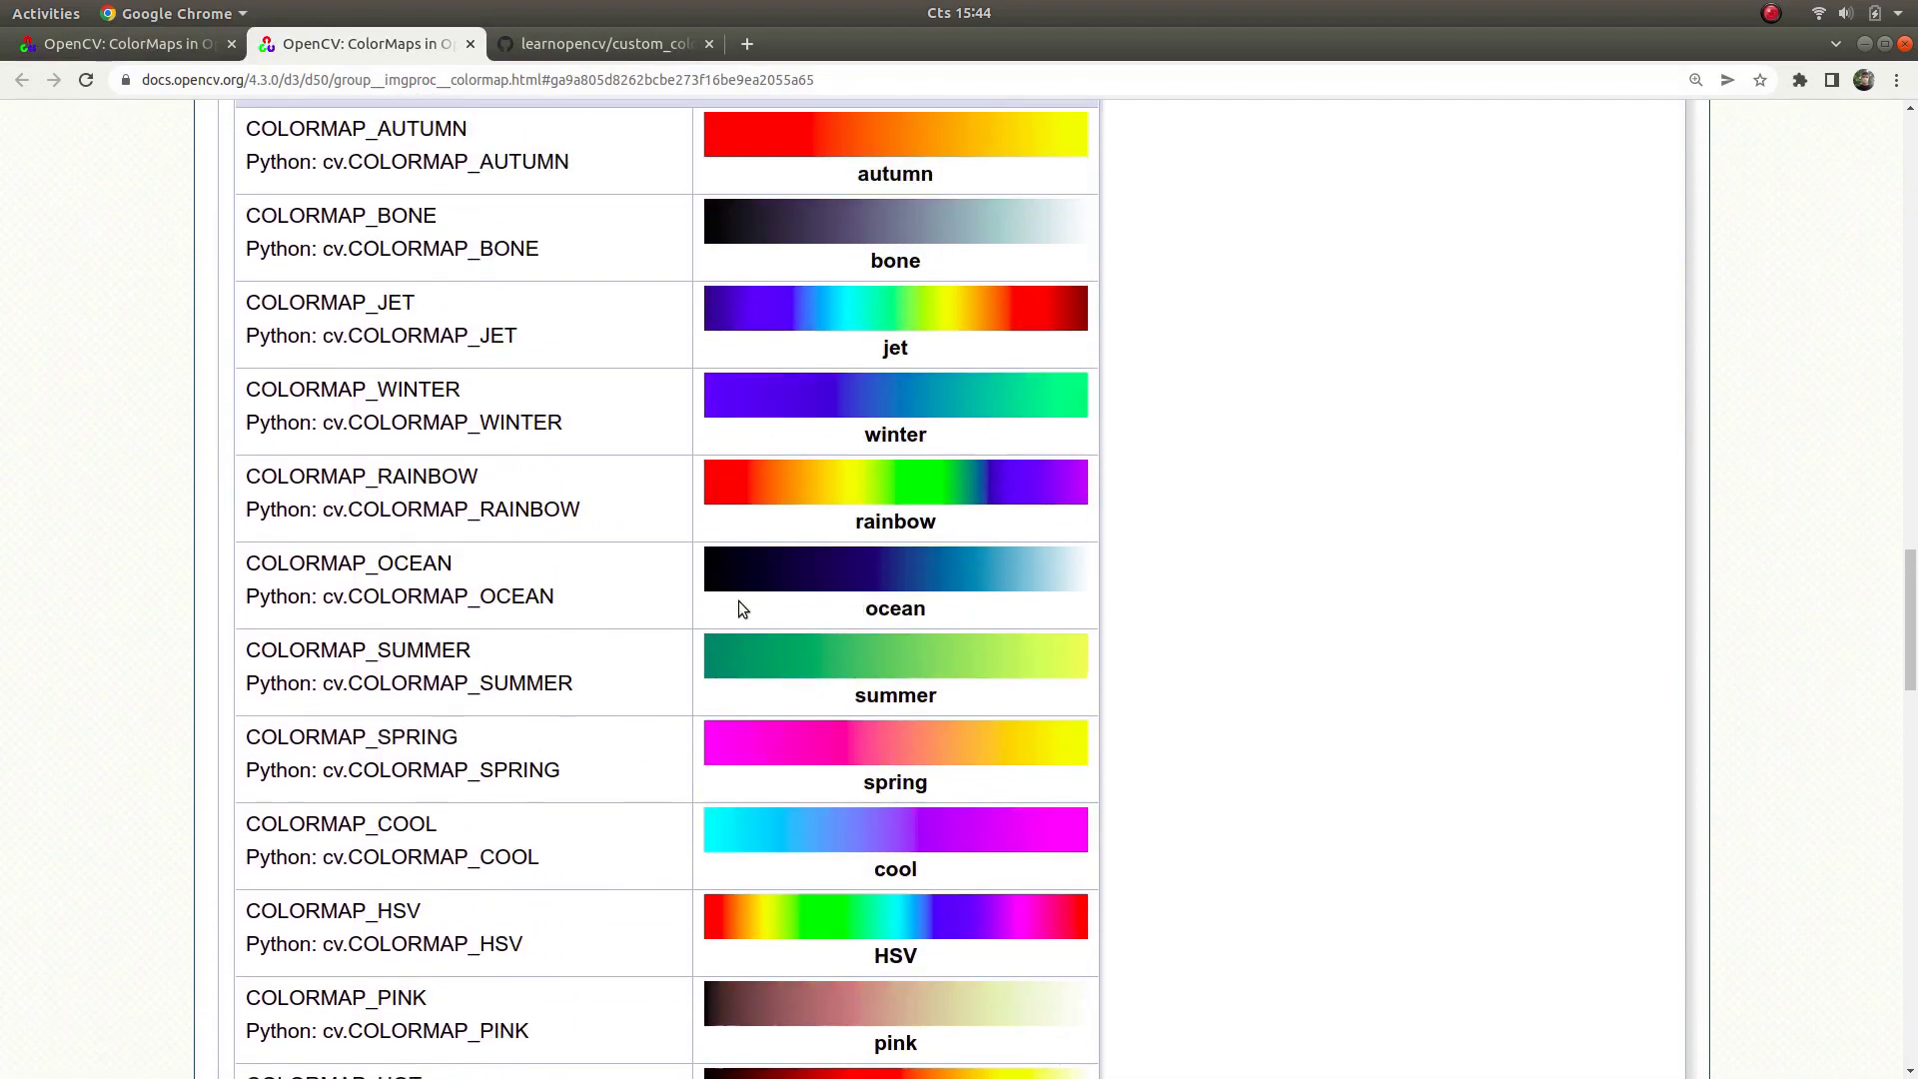
{"action": "scroll", "coordinate": [674, 585], "scroll_direction": "up", "scroll_amount": 3}
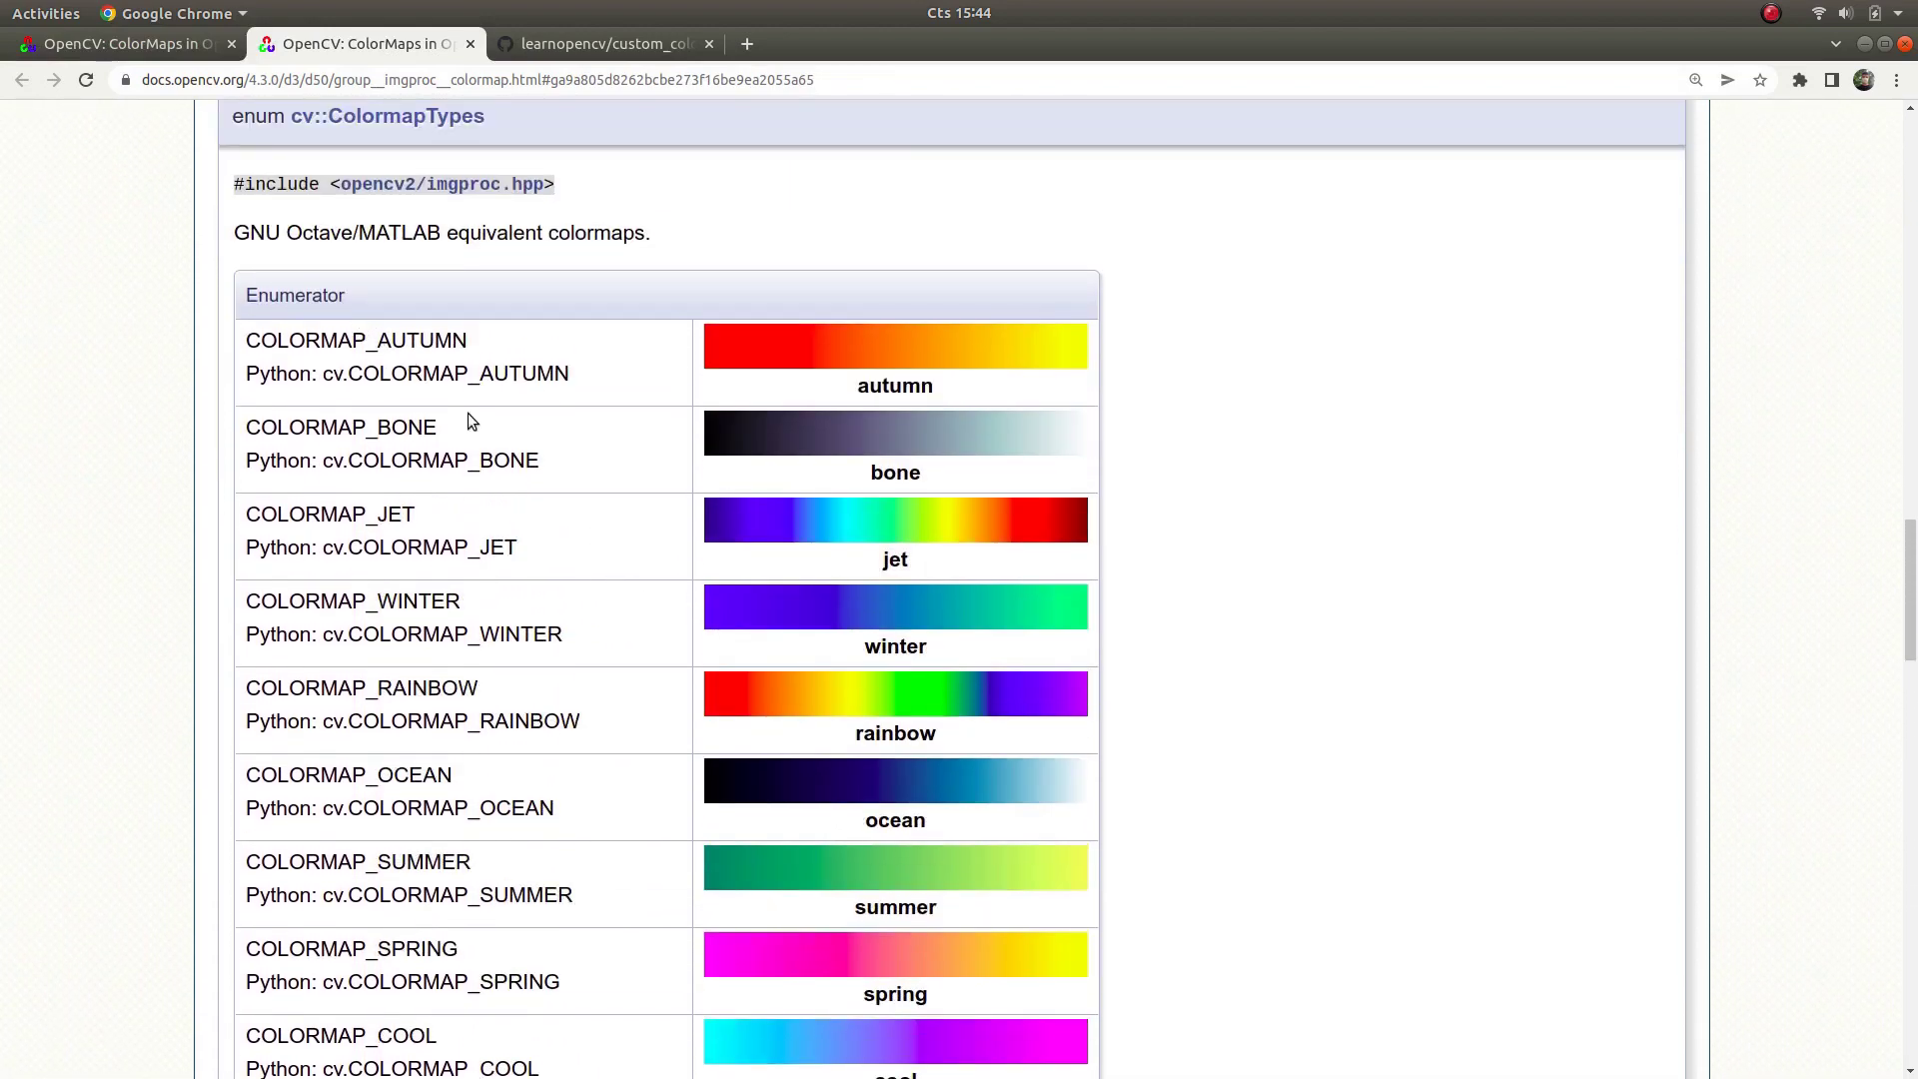
{"action": "scroll", "coordinate": [703, 592], "scroll_direction": "down", "scroll_amount": 4}
{"action": "scroll", "coordinate": [707, 601], "scroll_direction": "down", "scroll_amount": 5}
{"action": "scroll", "coordinate": [706, 601], "scroll_direction": "down", "scroll_amount": 5}
{"action": "scroll", "coordinate": [742, 619], "scroll_direction": "up", "scroll_amount": 1}
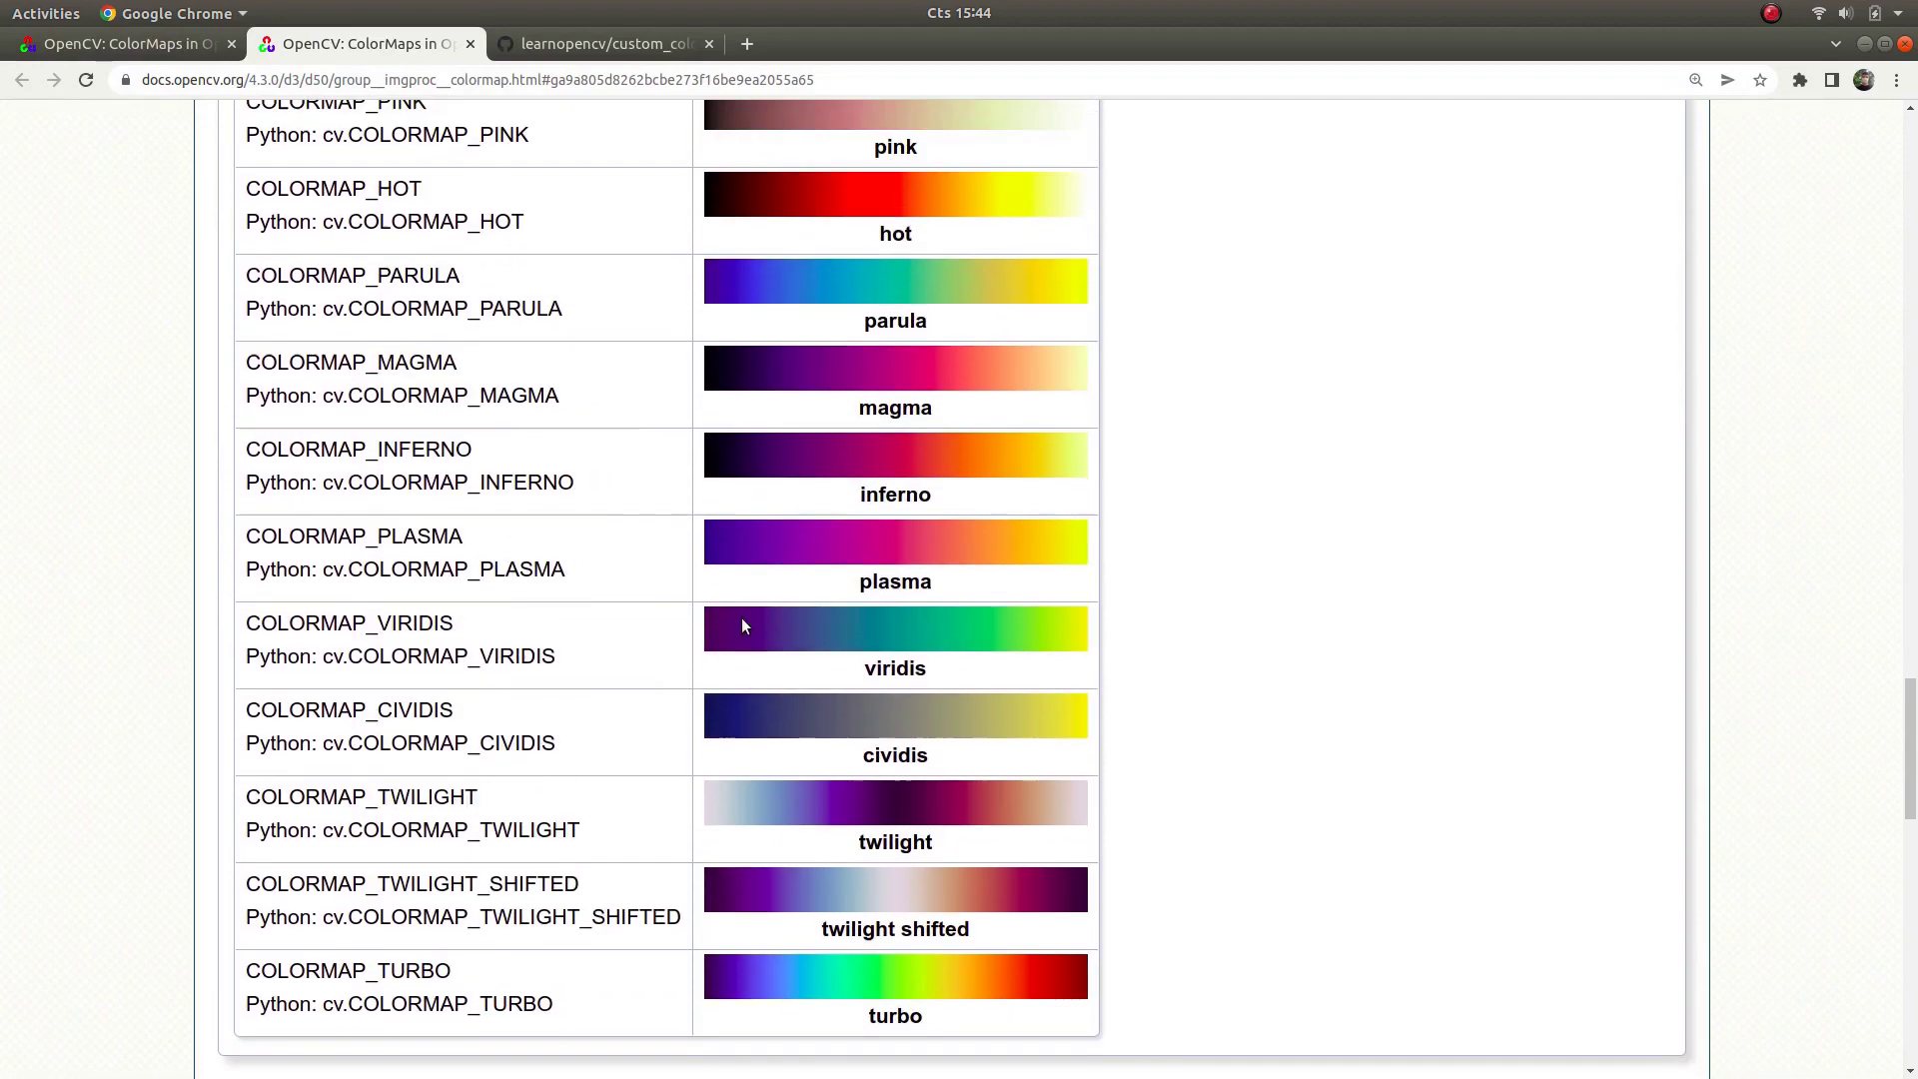
{"action": "scroll", "coordinate": [742, 618], "scroll_direction": "up", "scroll_amount": 3}
{"action": "scroll", "coordinate": [724, 621], "scroll_direction": "up", "scroll_amount": 3}
{"action": "scroll", "coordinate": [702, 603], "scroll_direction": "up", "scroll_amount": 3}
{"action": "scroll", "coordinate": [700, 600], "scroll_direction": "up", "scroll_amount": 3}
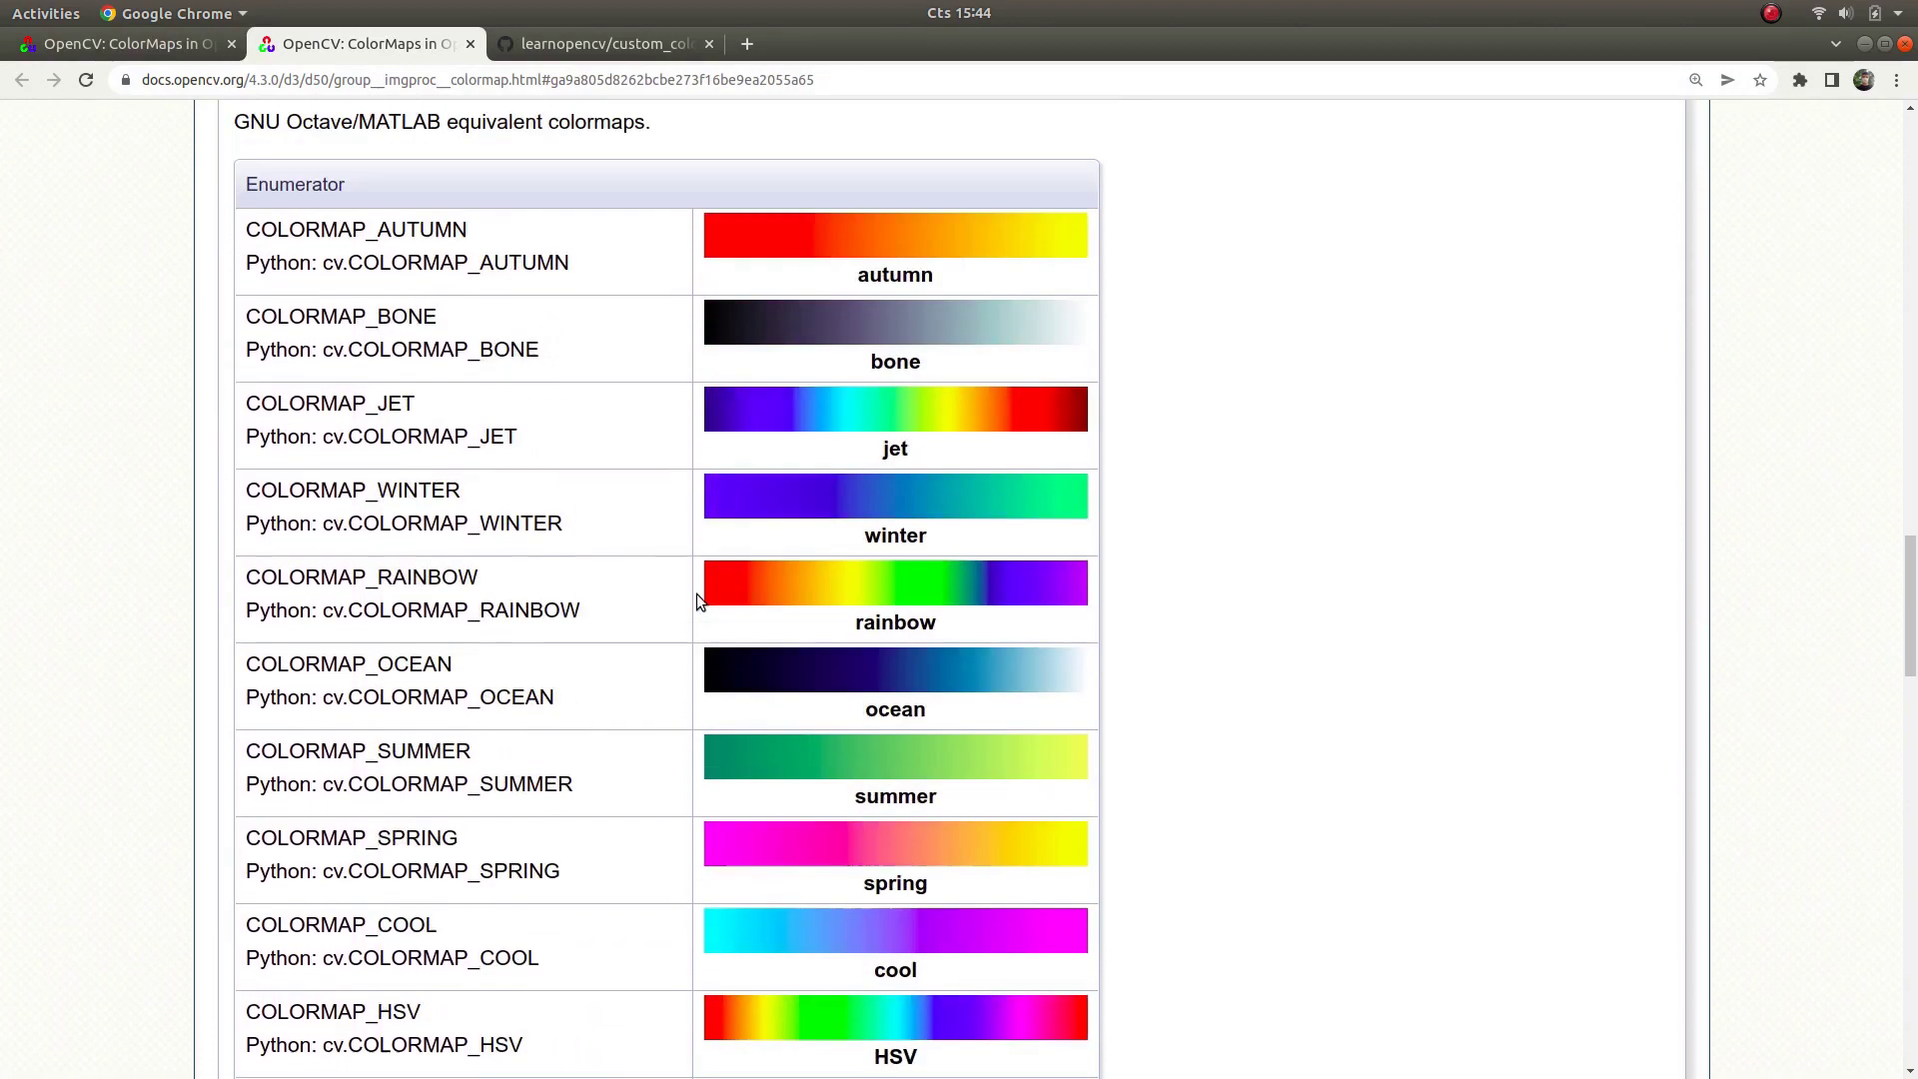
{"action": "scroll", "coordinate": [650, 493], "scroll_direction": "up", "scroll_amount": 2}
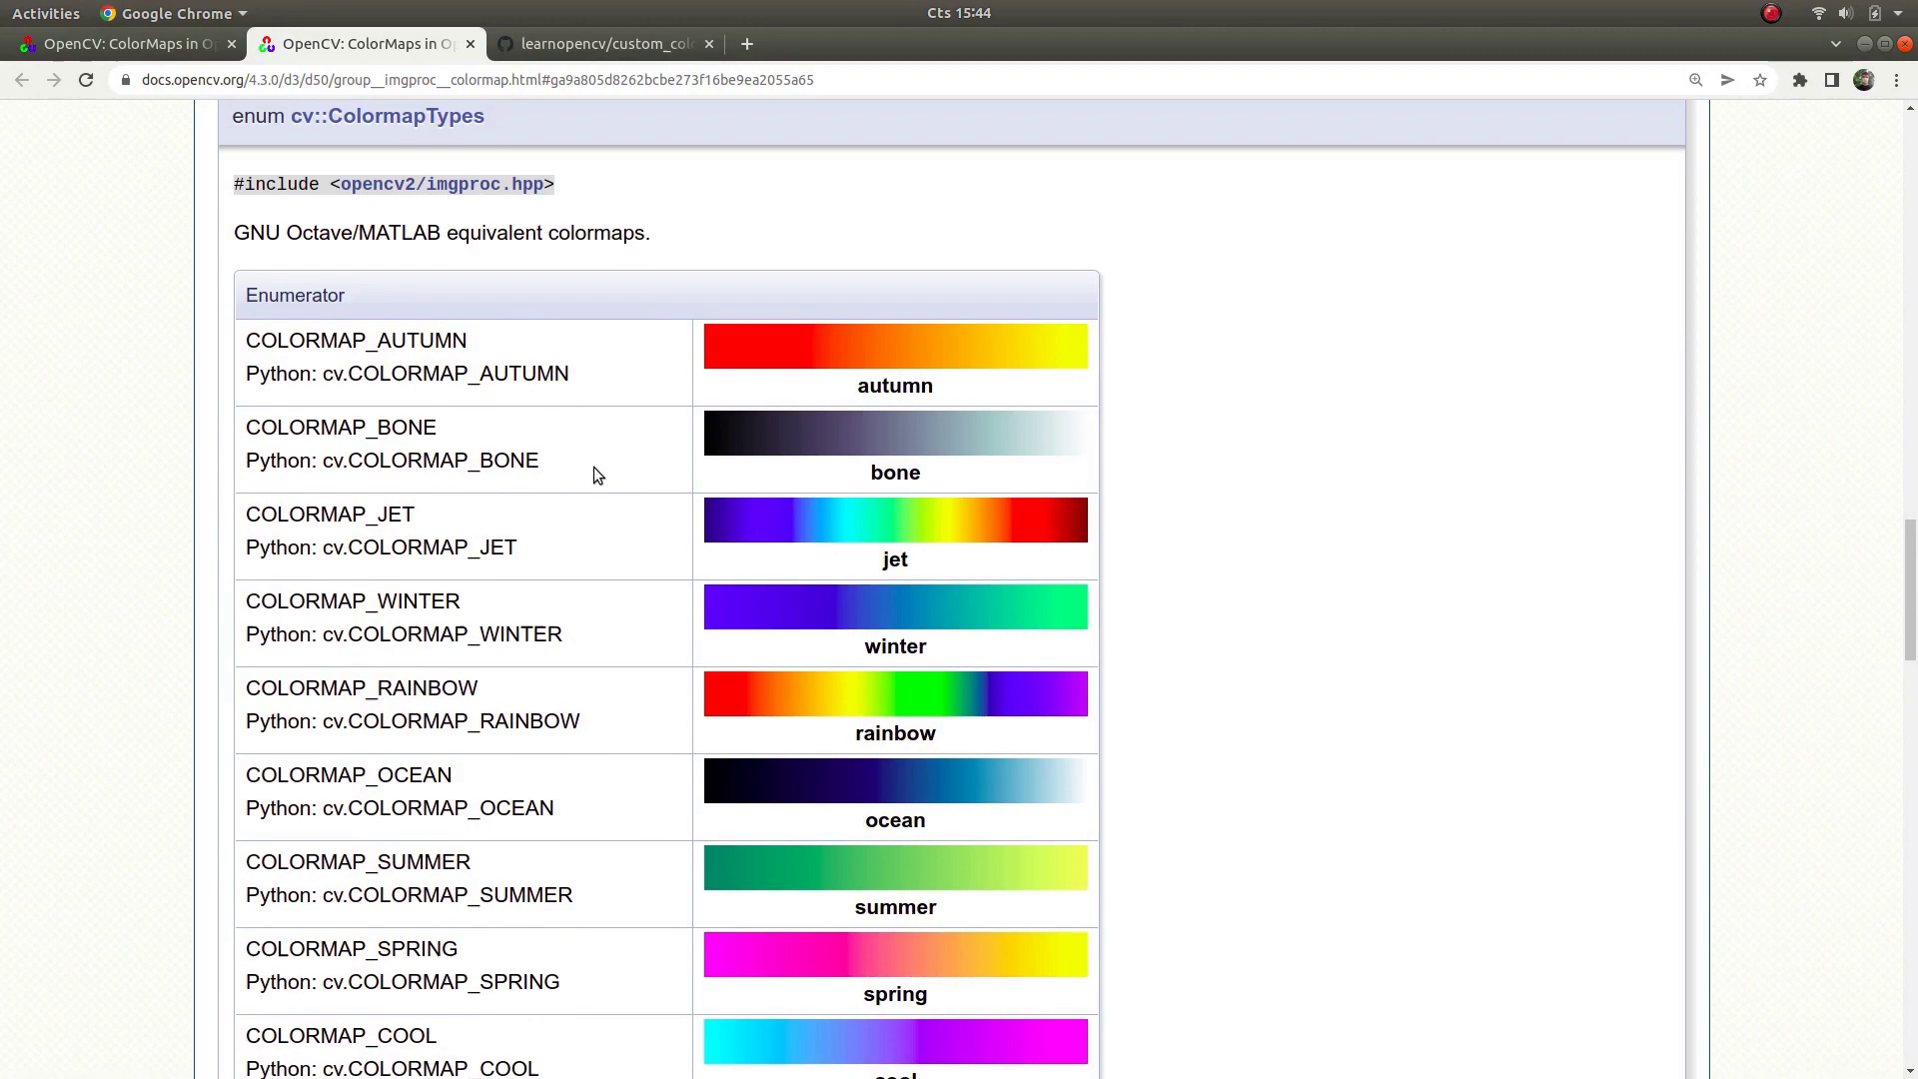
{"action": "scroll", "coordinate": [591, 471], "scroll_direction": "down", "scroll_amount": 2}
{"action": "scroll", "coordinate": [587, 469], "scroll_direction": "down", "scroll_amount": 6}
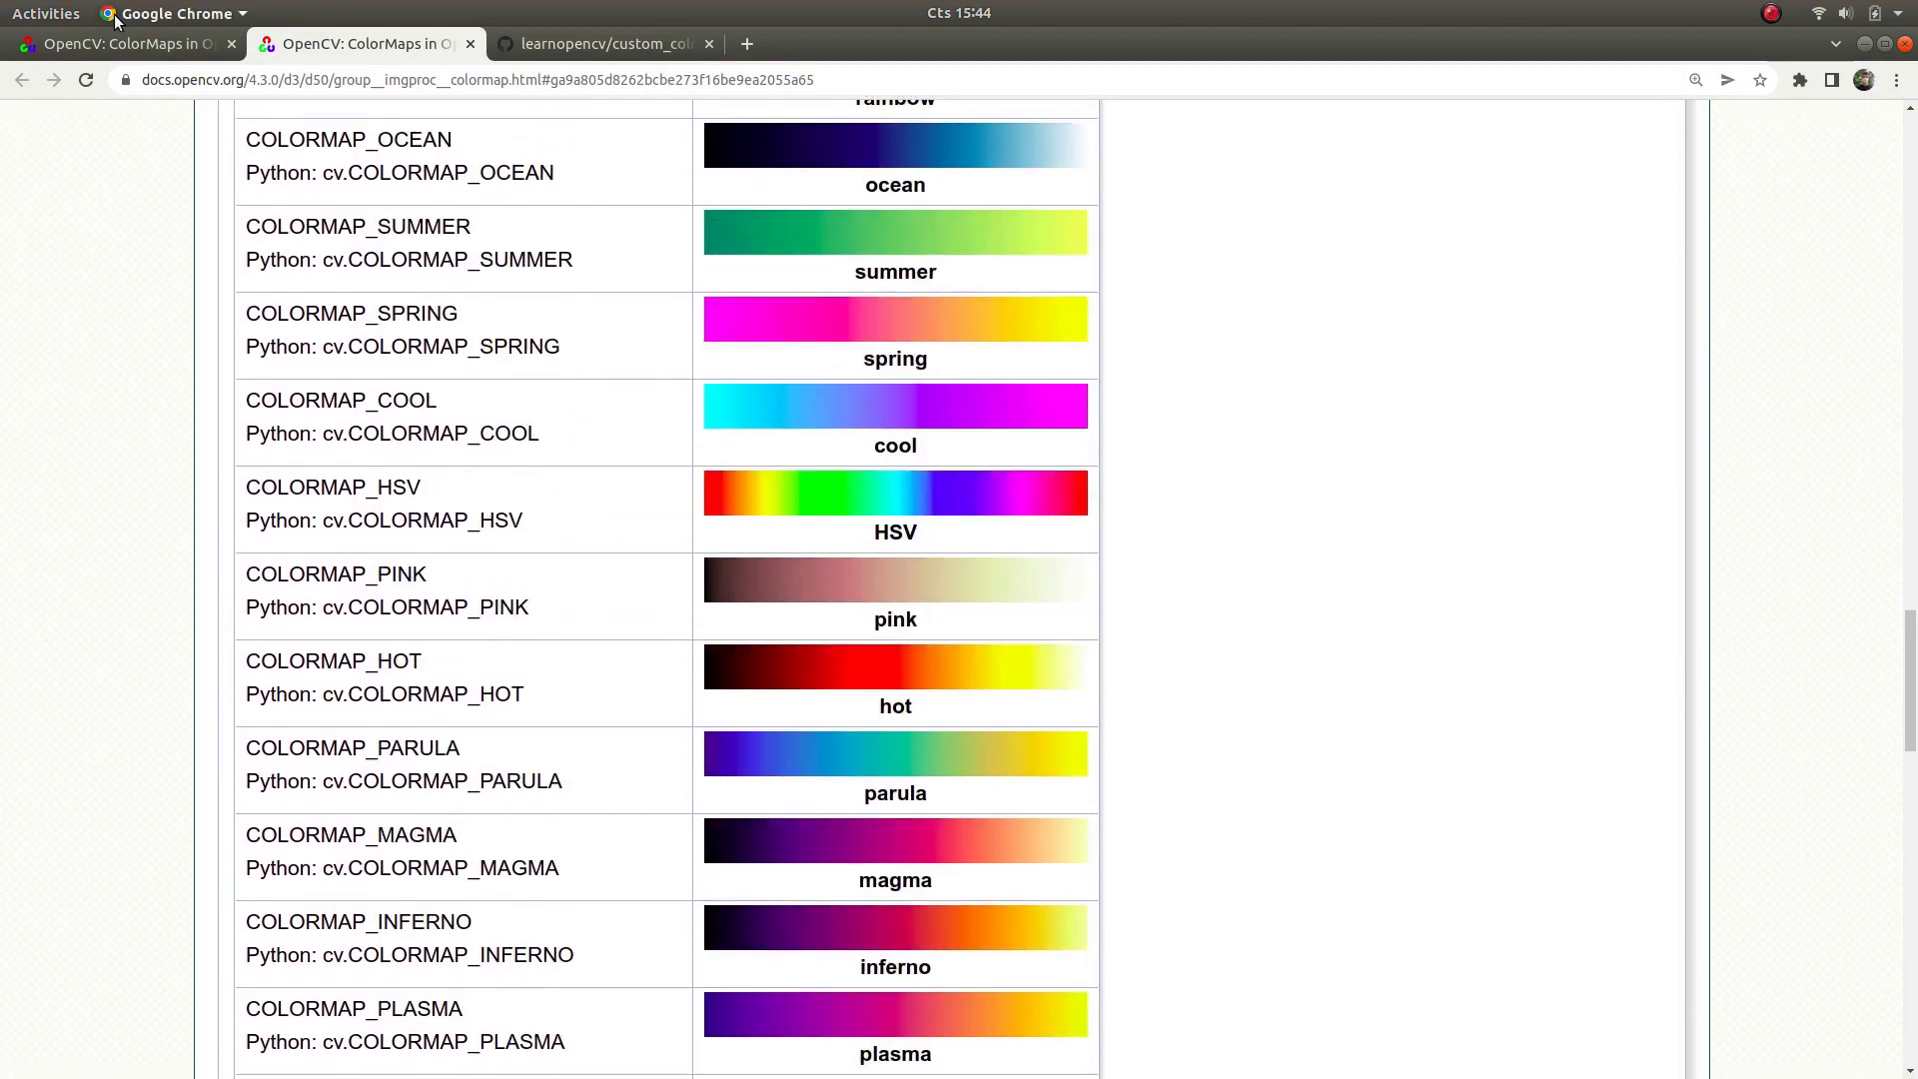
{"action": "left_click", "coordinate": [115, 52]}
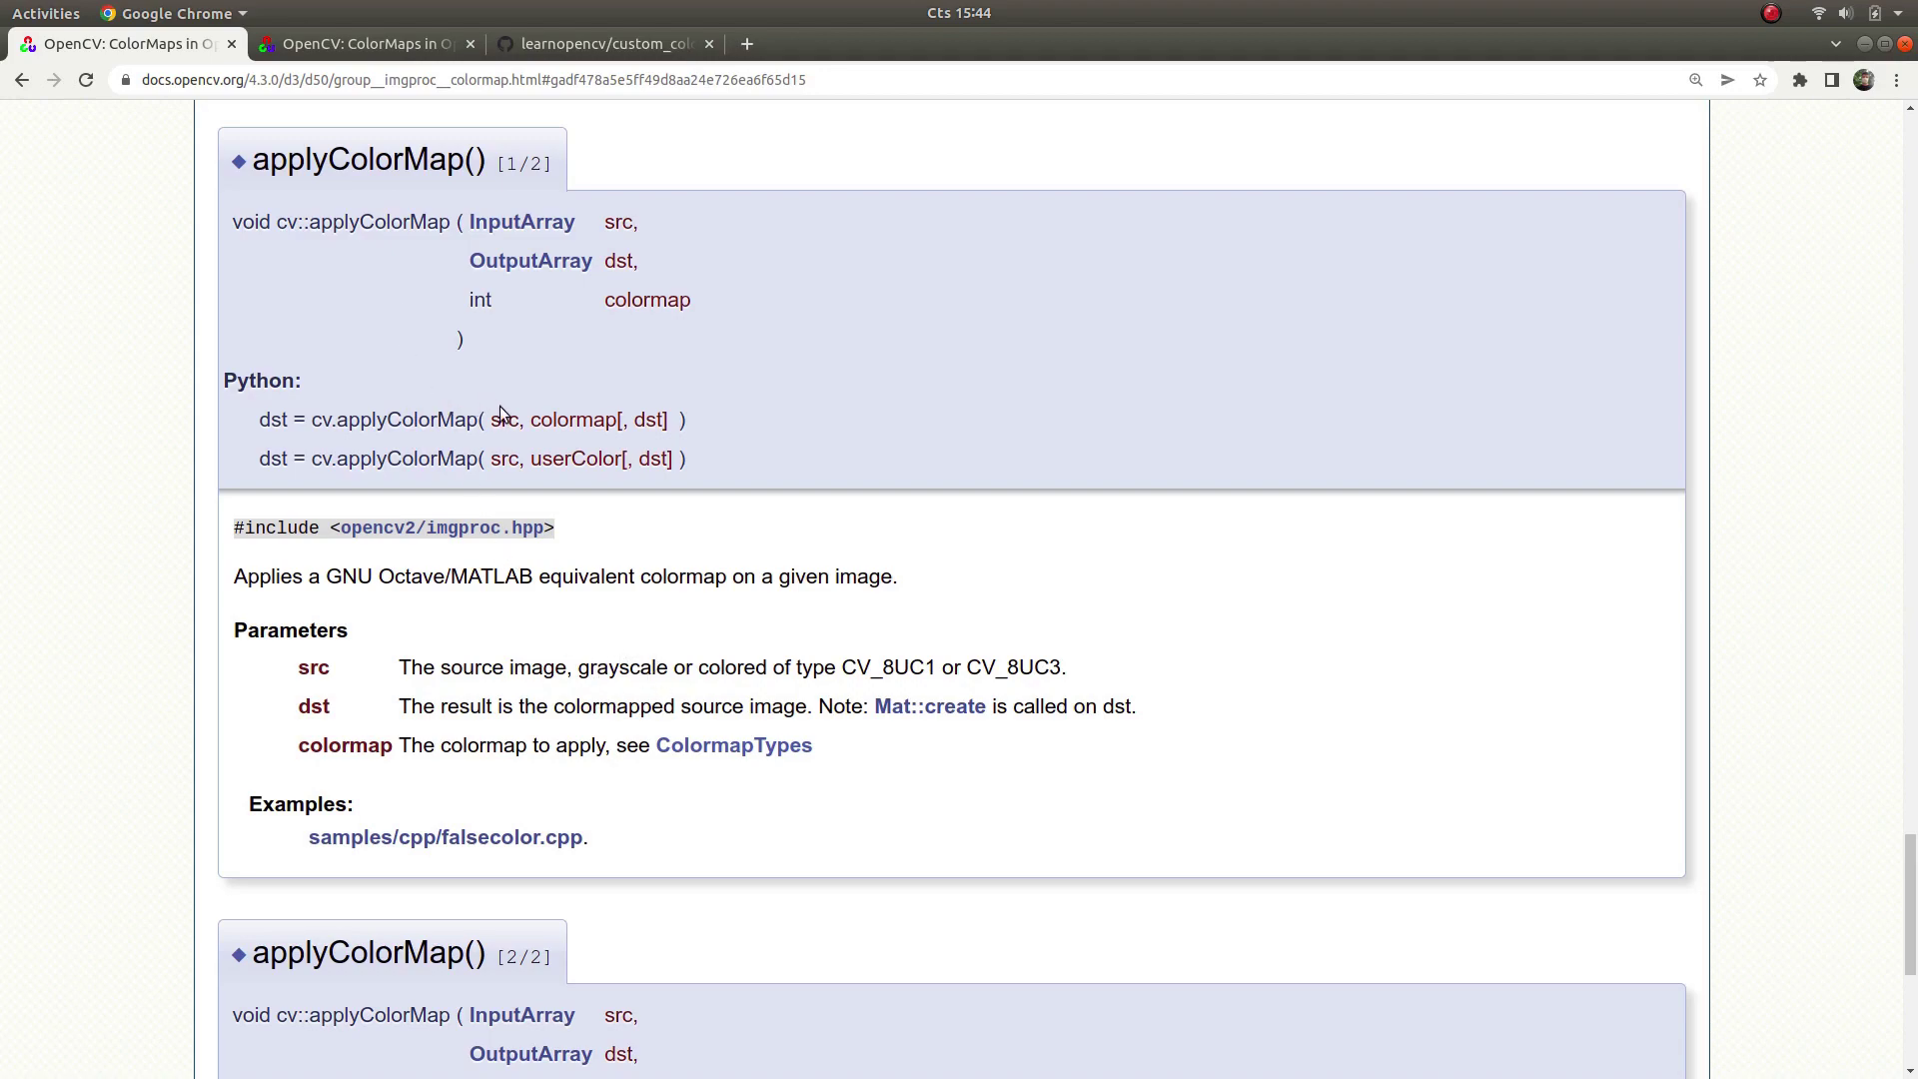
{"action": "scroll", "coordinate": [514, 526], "scroll_direction": "down", "scroll_amount": 3}
{"action": "scroll", "coordinate": [537, 590], "scroll_direction": "down", "scroll_amount": 4}
{"action": "scroll", "coordinate": [552, 551], "scroll_direction": "up", "scroll_amount": 4}
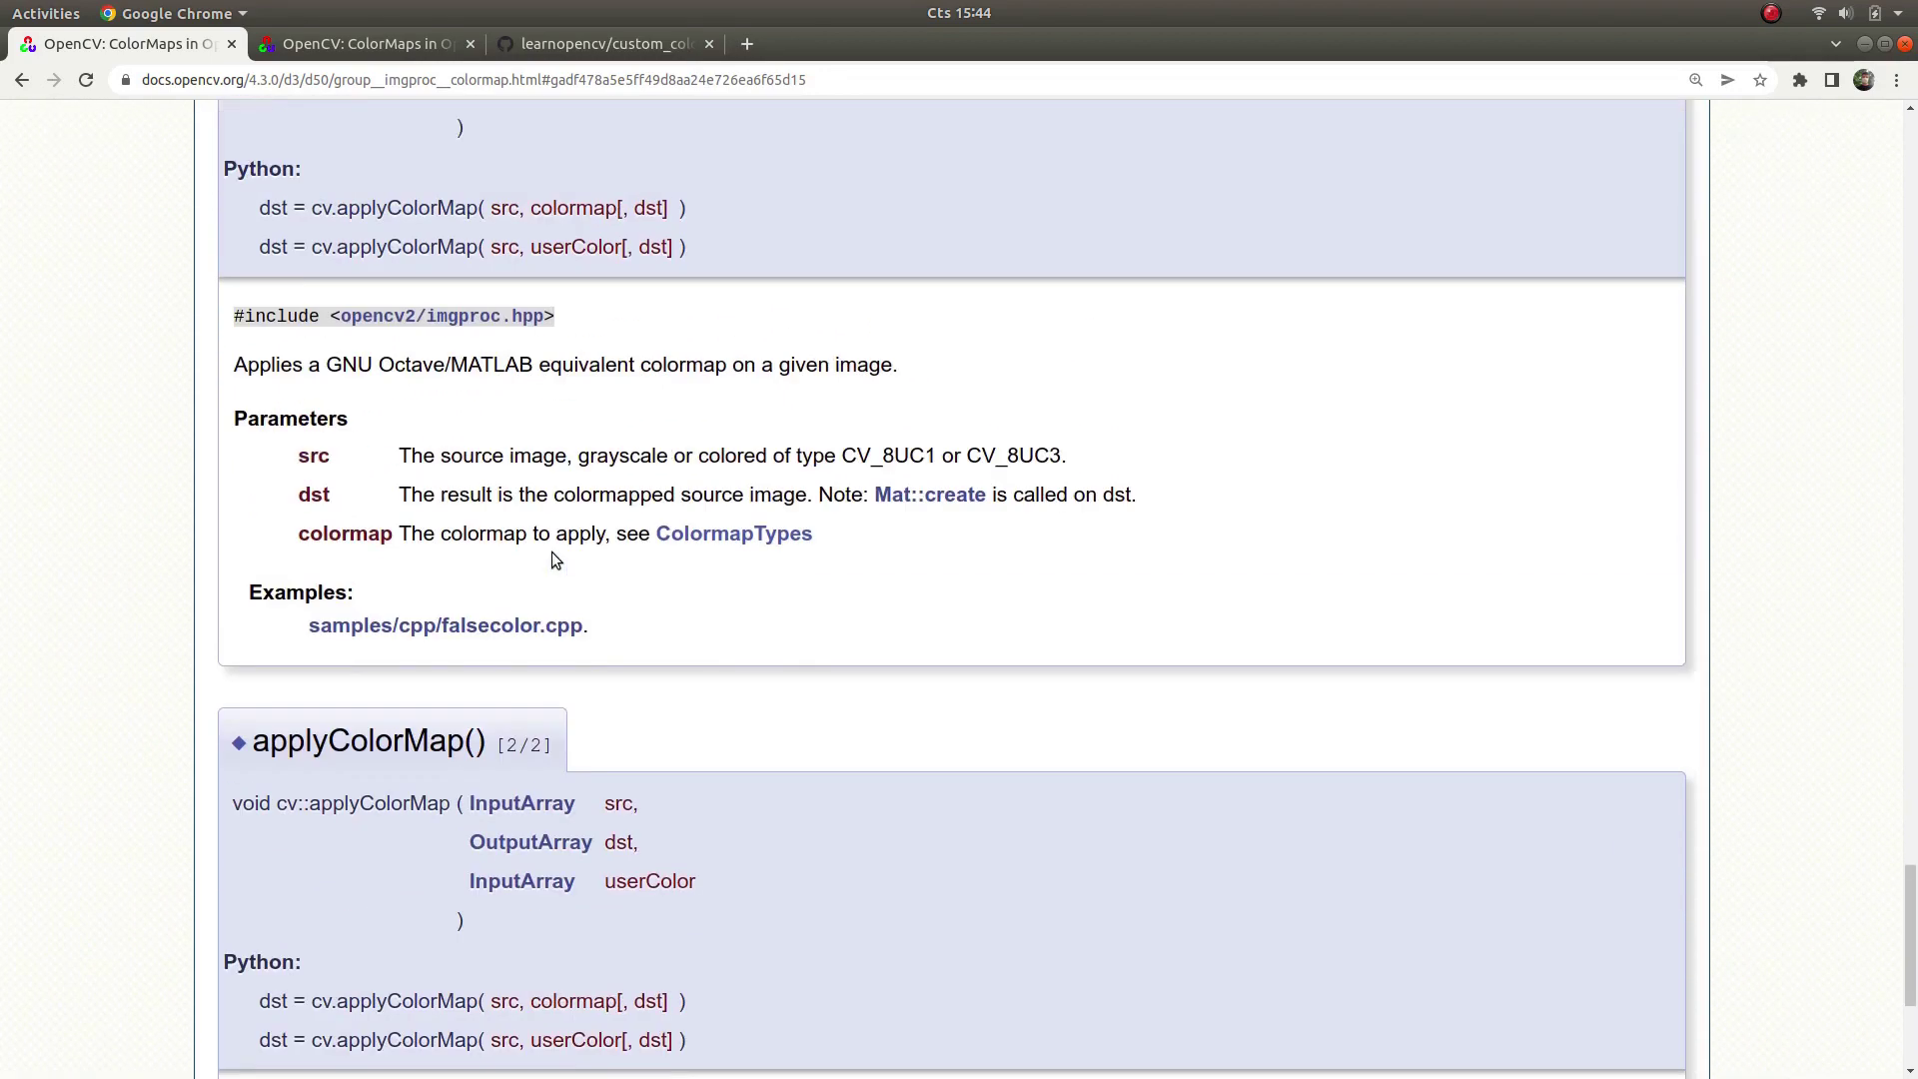
{"action": "scroll", "coordinate": [555, 557], "scroll_direction": "down", "scroll_amount": 4}
{"action": "scroll", "coordinate": [560, 564], "scroll_direction": "down", "scroll_amount": 1}
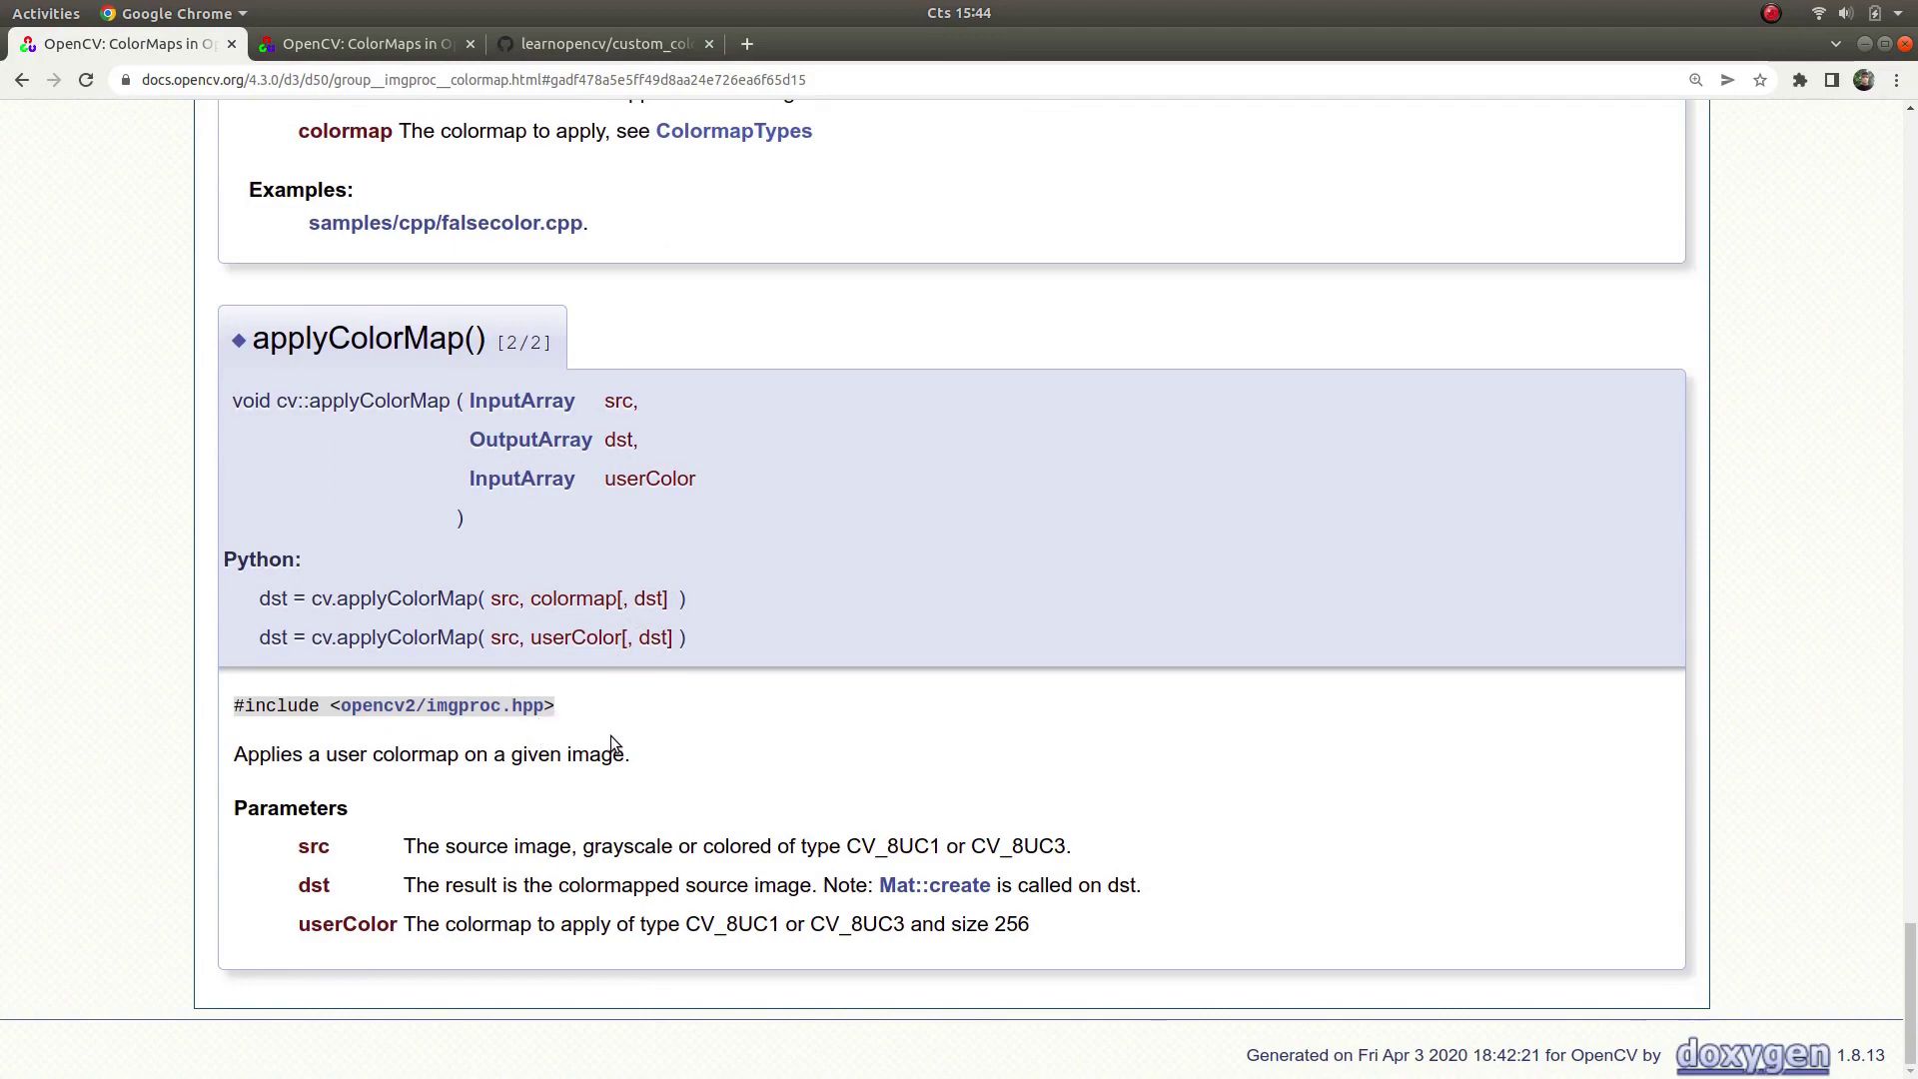
{"action": "scroll", "coordinate": [570, 674], "scroll_direction": "up", "scroll_amount": 2}
{"action": "scroll", "coordinate": [588, 817], "scroll_direction": "down", "scroll_amount": 1}
{"action": "scroll", "coordinate": [482, 658], "scroll_direction": "up", "scroll_amount": 1}
{"action": "scroll", "coordinate": [483, 659], "scroll_direction": "up", "scroll_amount": 4}
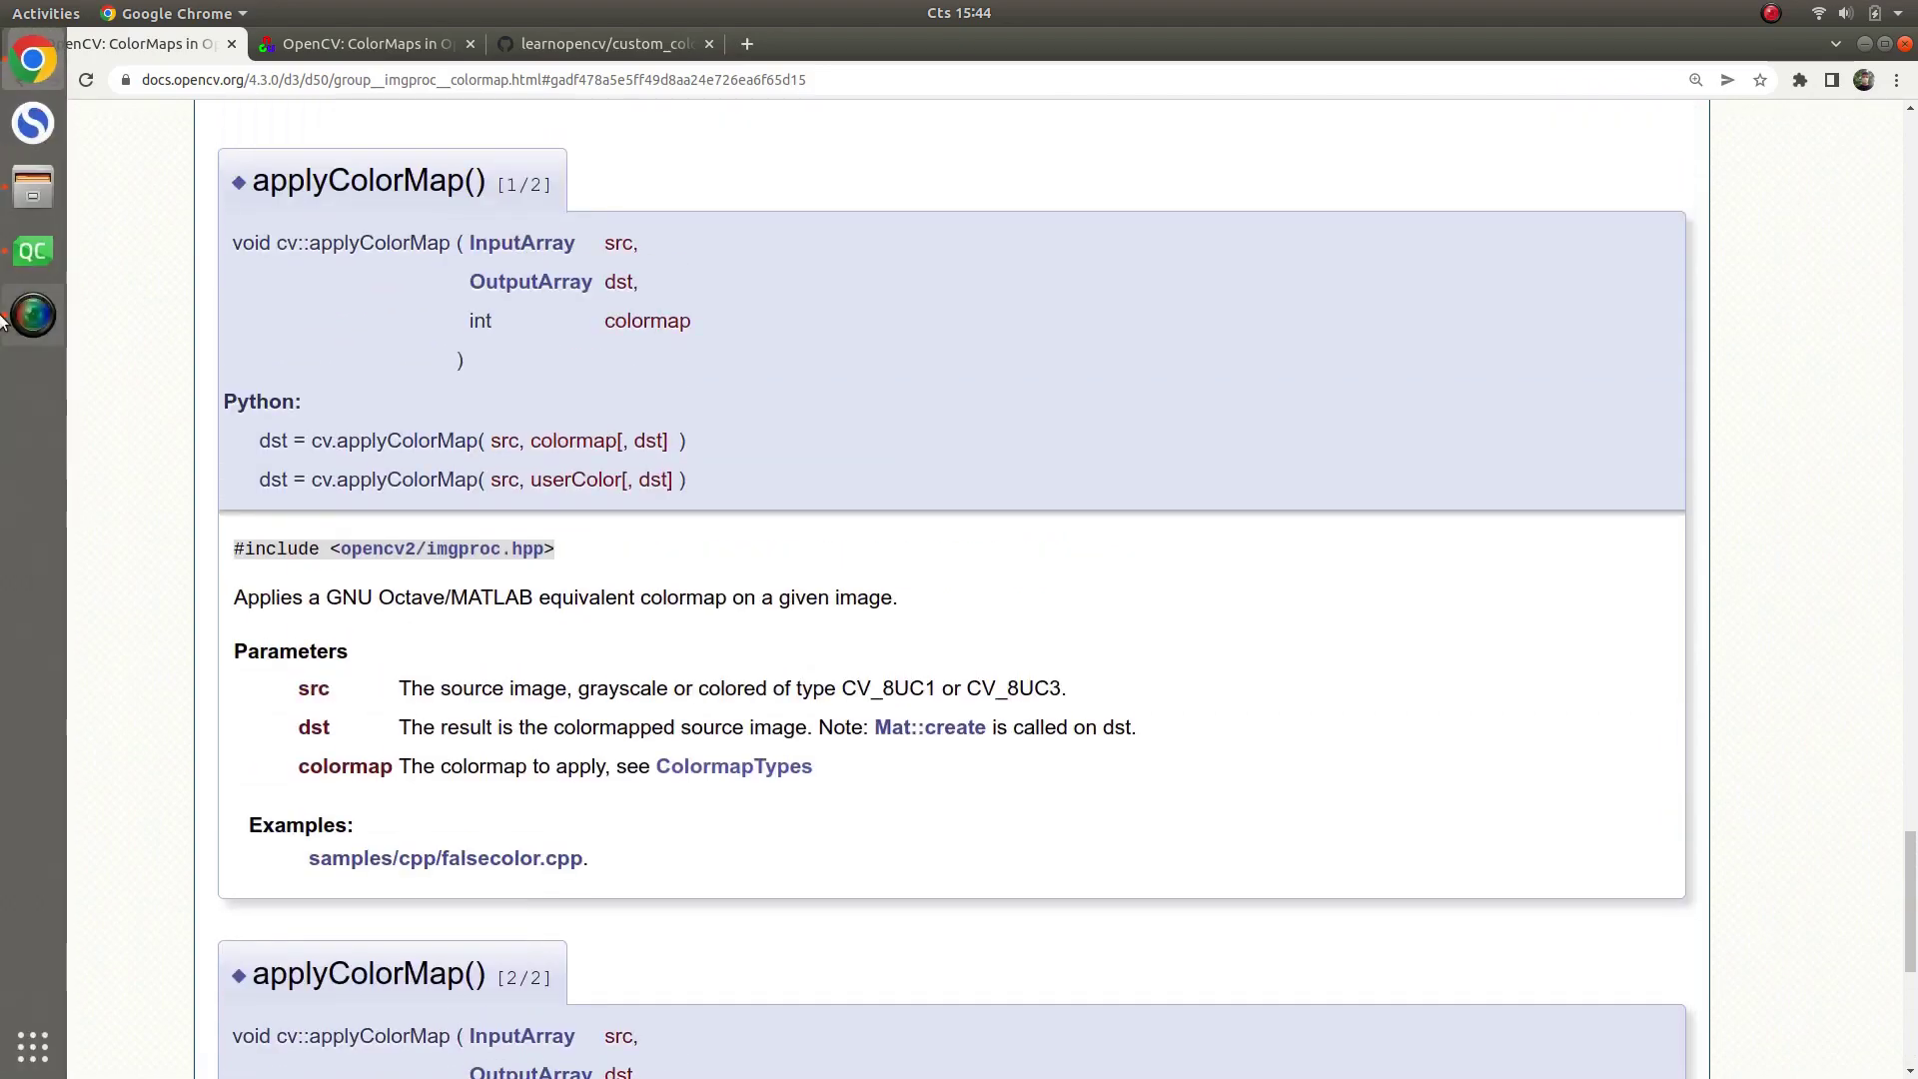
Start a cv::applyColorMap call on new lines below the dst declaration.
{"action": "left_click", "coordinate": [5, 263]}
{"action": "left_click", "coordinate": [720, 488]}
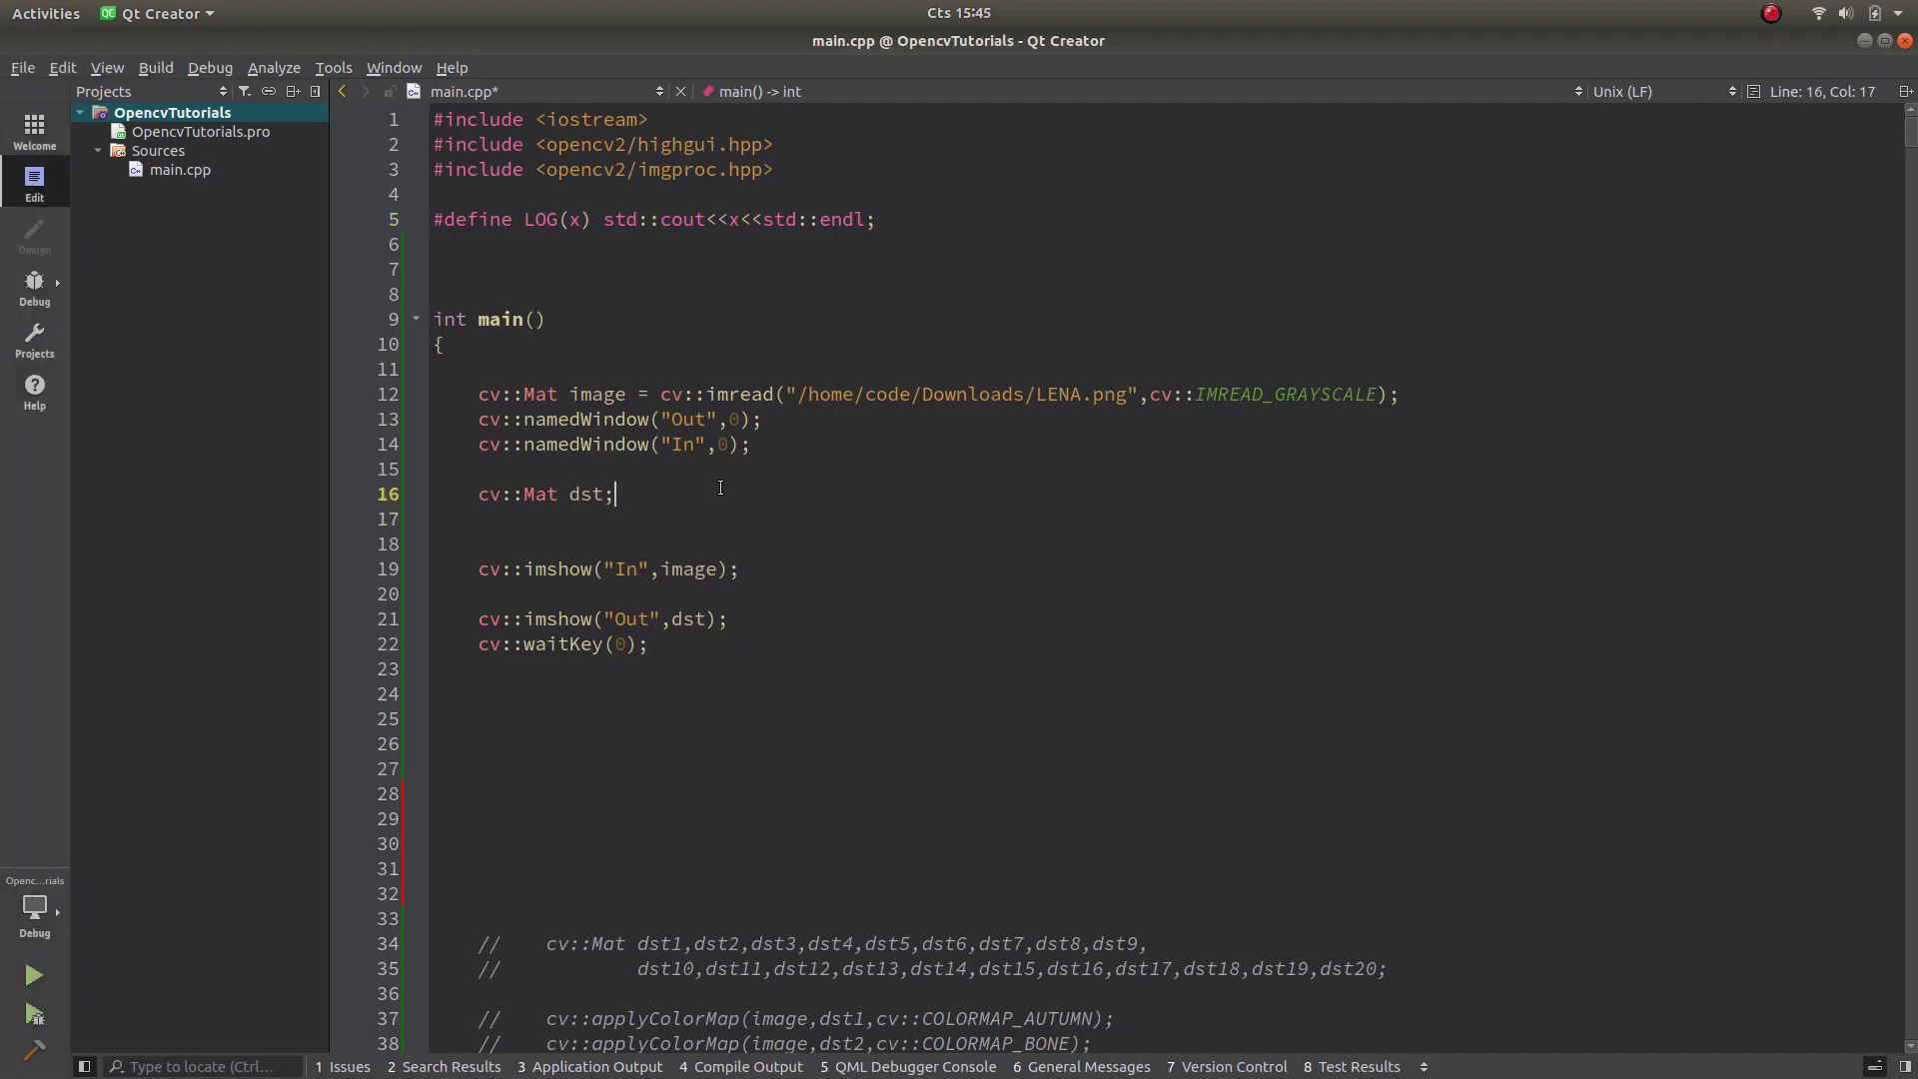
{"action": "key", "text": "Return"}
{"action": "key", "text": "Return"}
{"action": "type", "text": "cv::"}
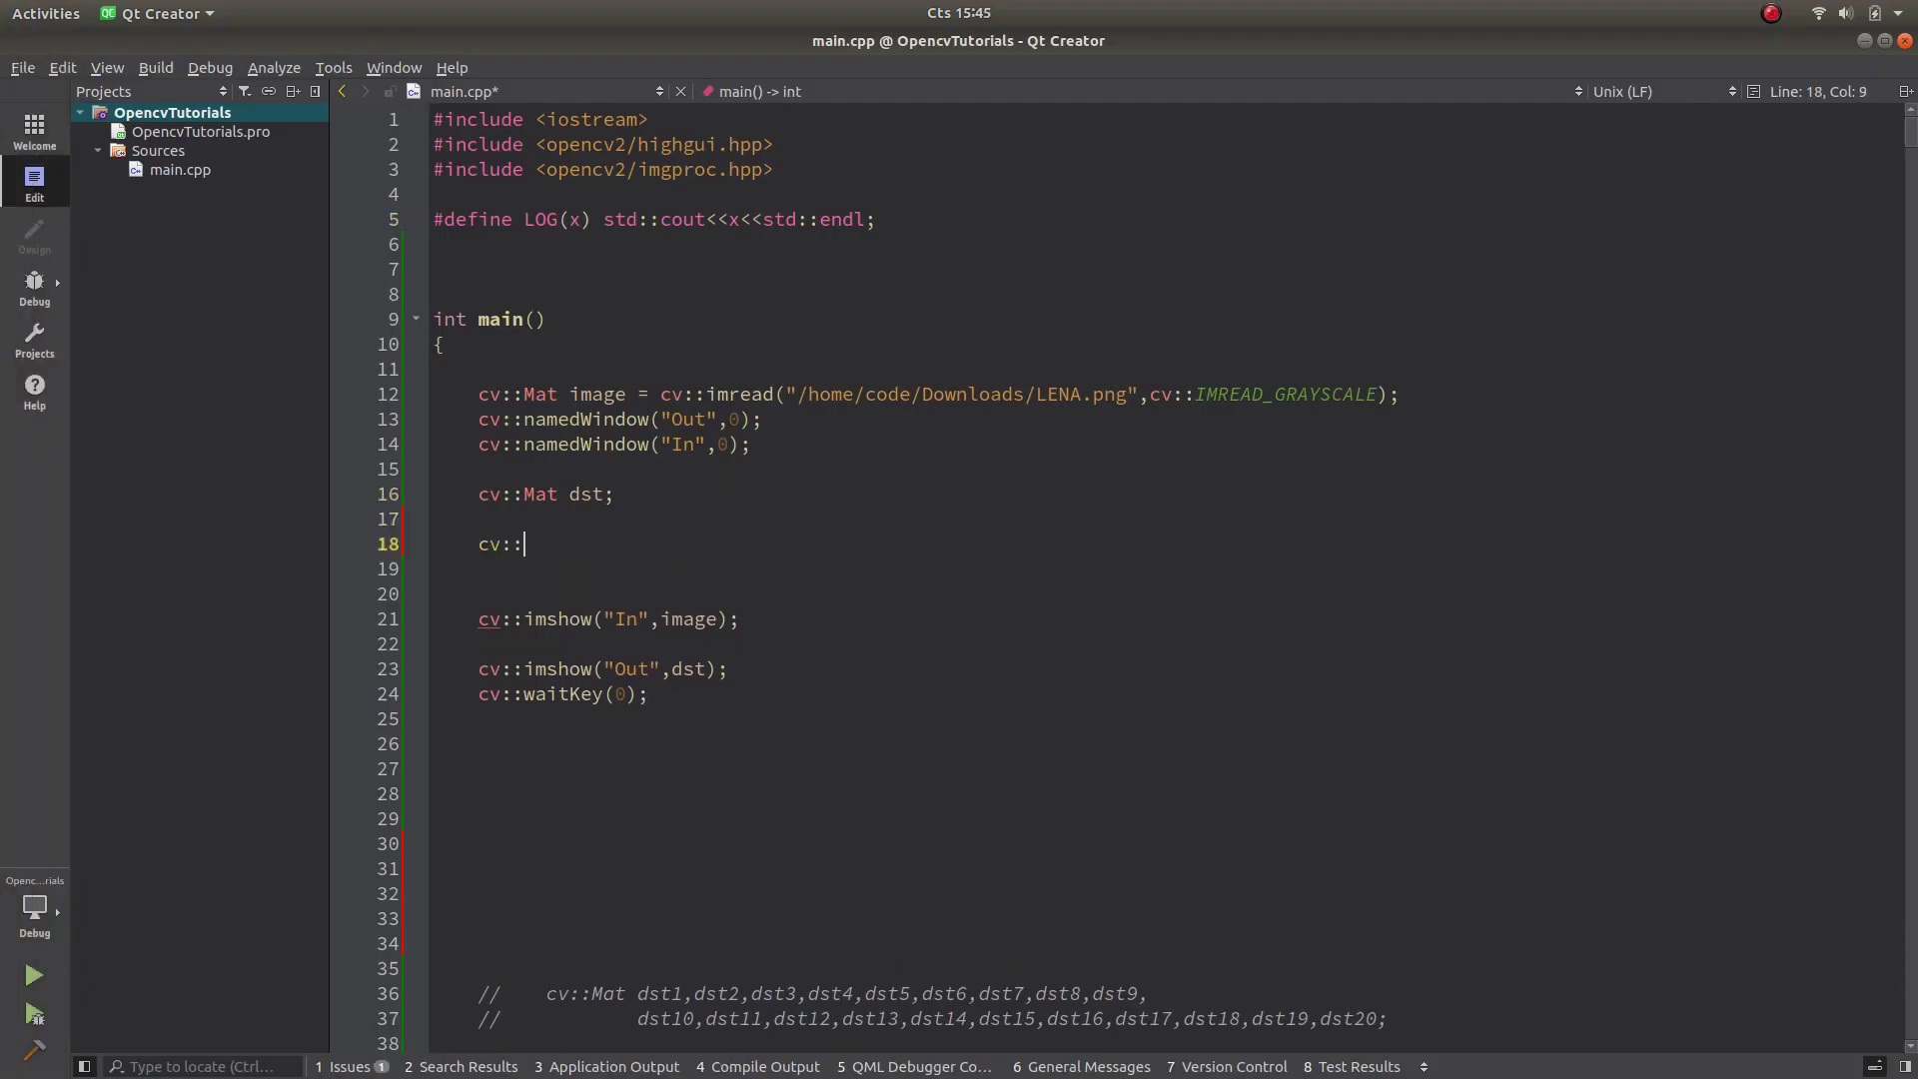
{"action": "type", "text": "app"}
{"action": "key", "text": "Return"}
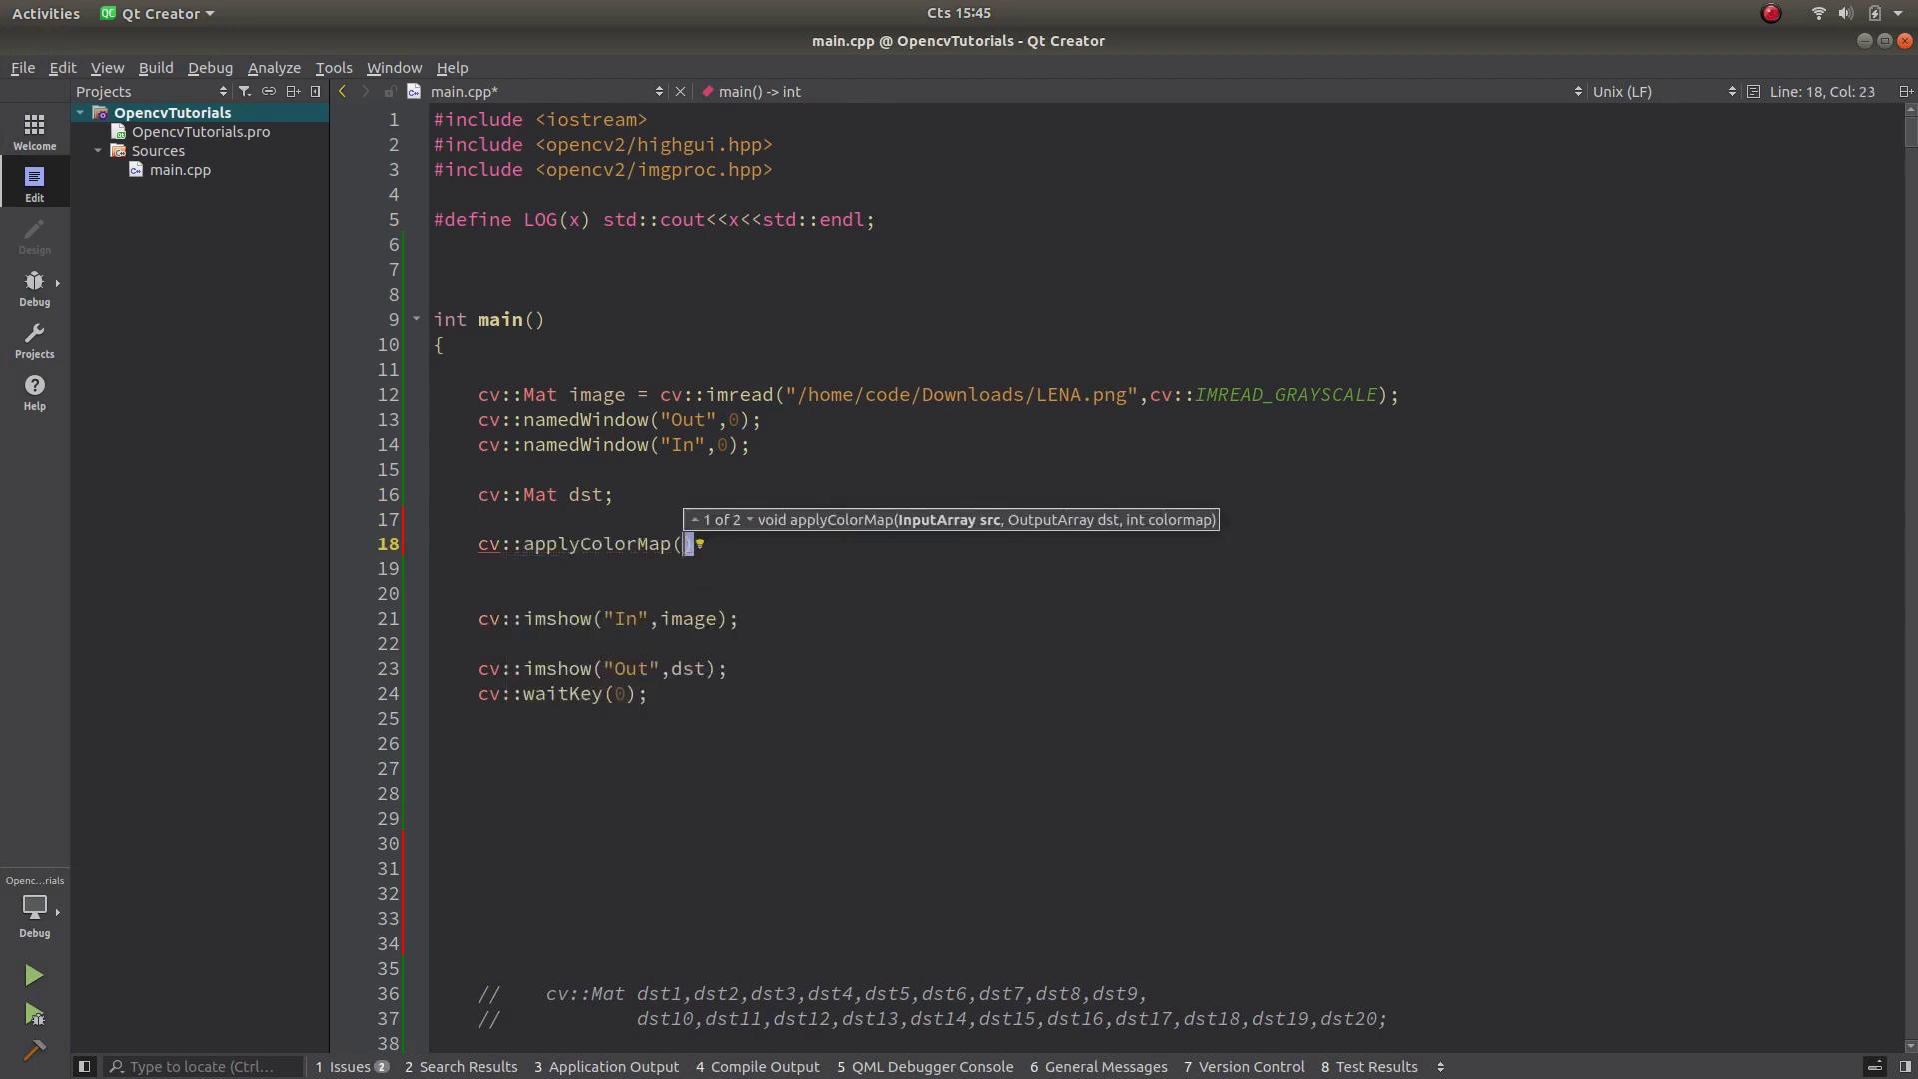
{"action": "scroll", "coordinate": [839, 569], "scroll_direction": "up", "scroll_amount": 2, "text": "ctrl"}
{"action": "scroll", "coordinate": [839, 569], "scroll_direction": "up", "scroll_amount": 1, "text": "ctrl"}
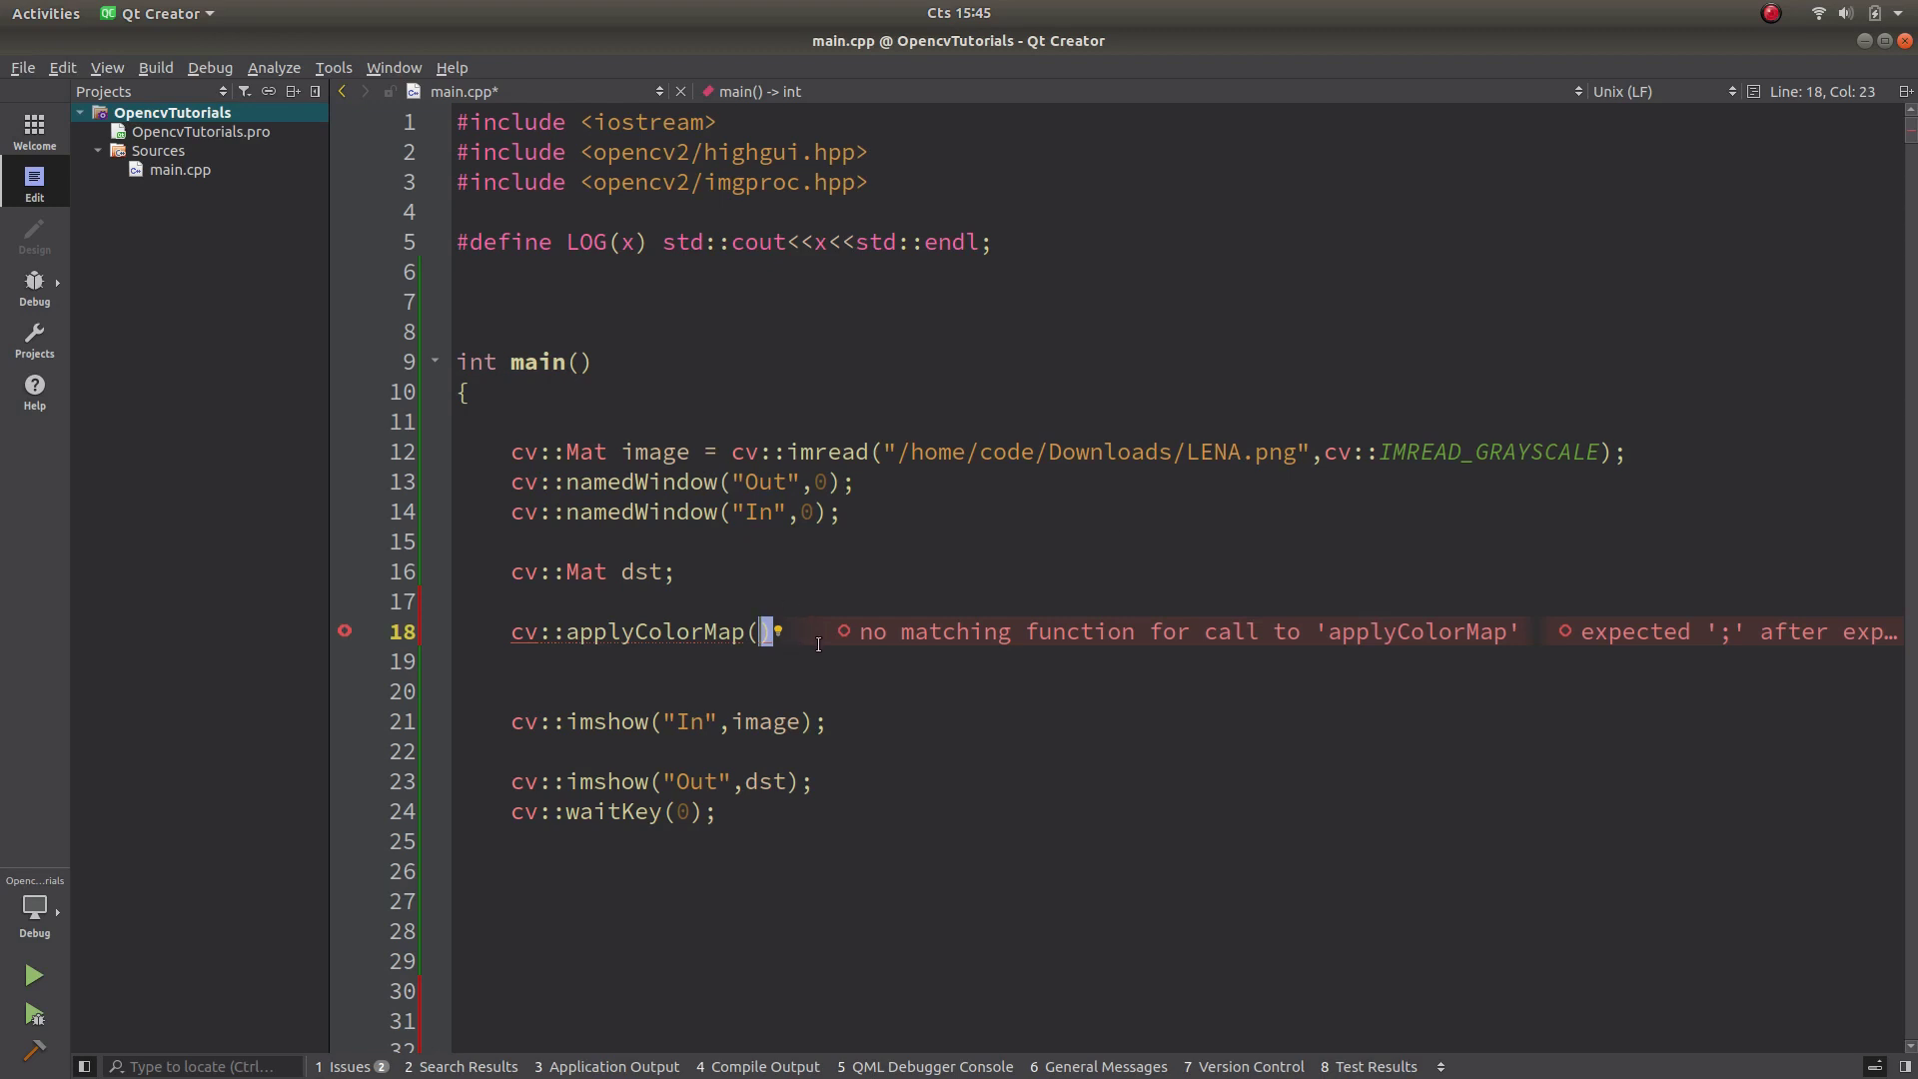
{"action": "type", "text": "image,"}
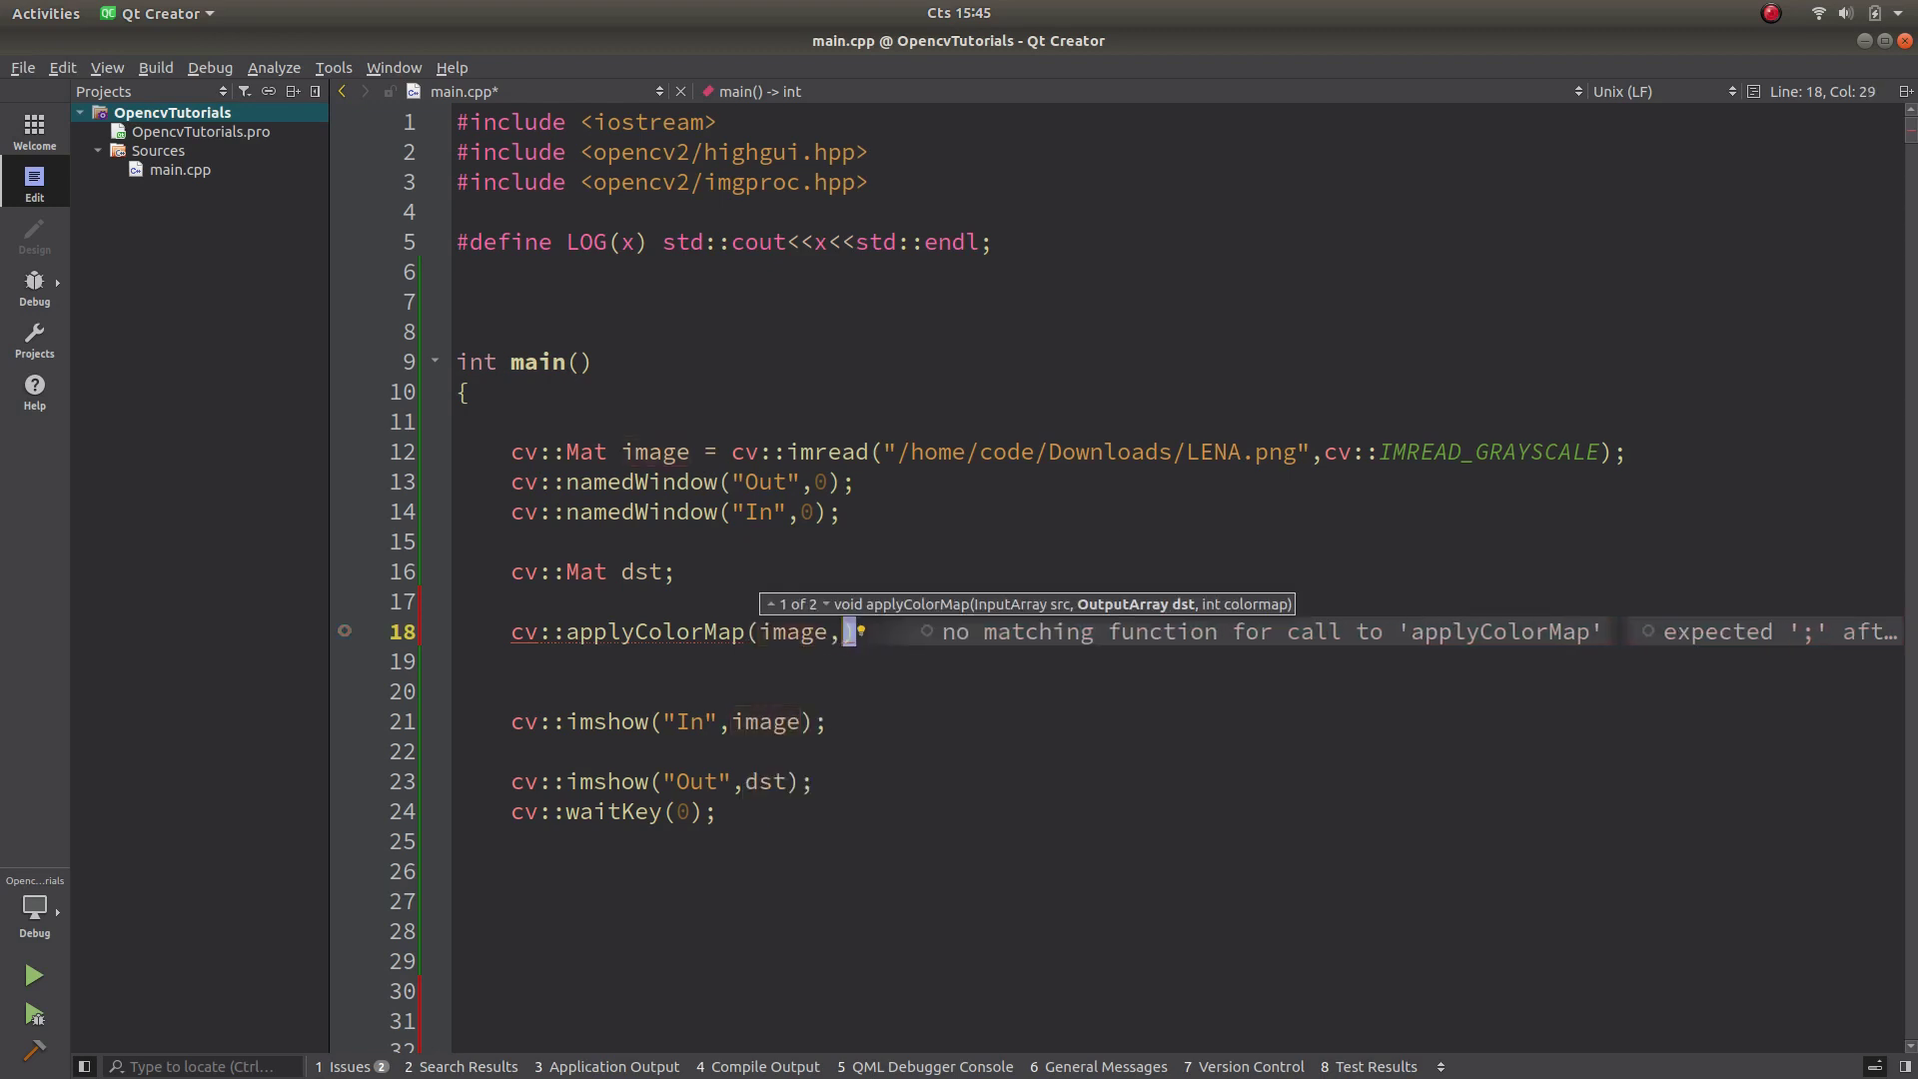
{"action": "type", "text": "dst,"}
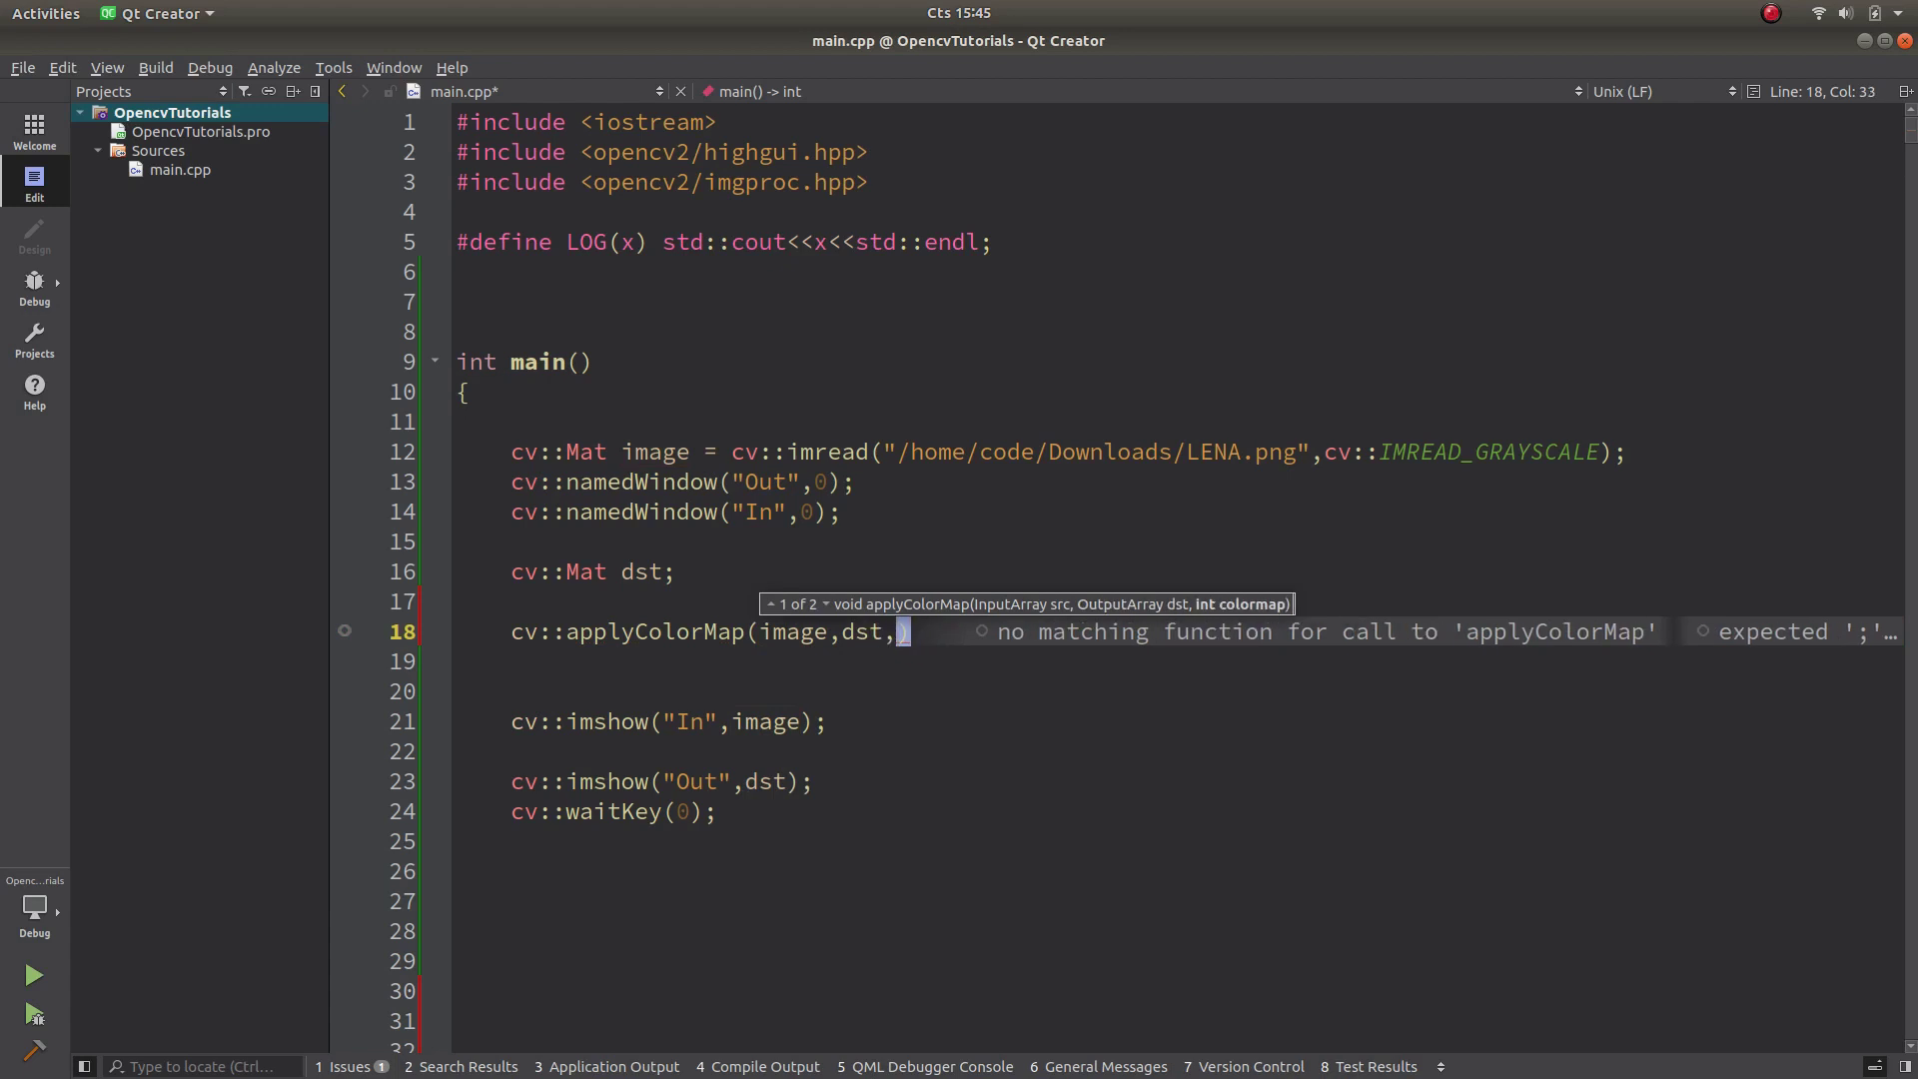
{"action": "type", "text": "cv::COLOR"}
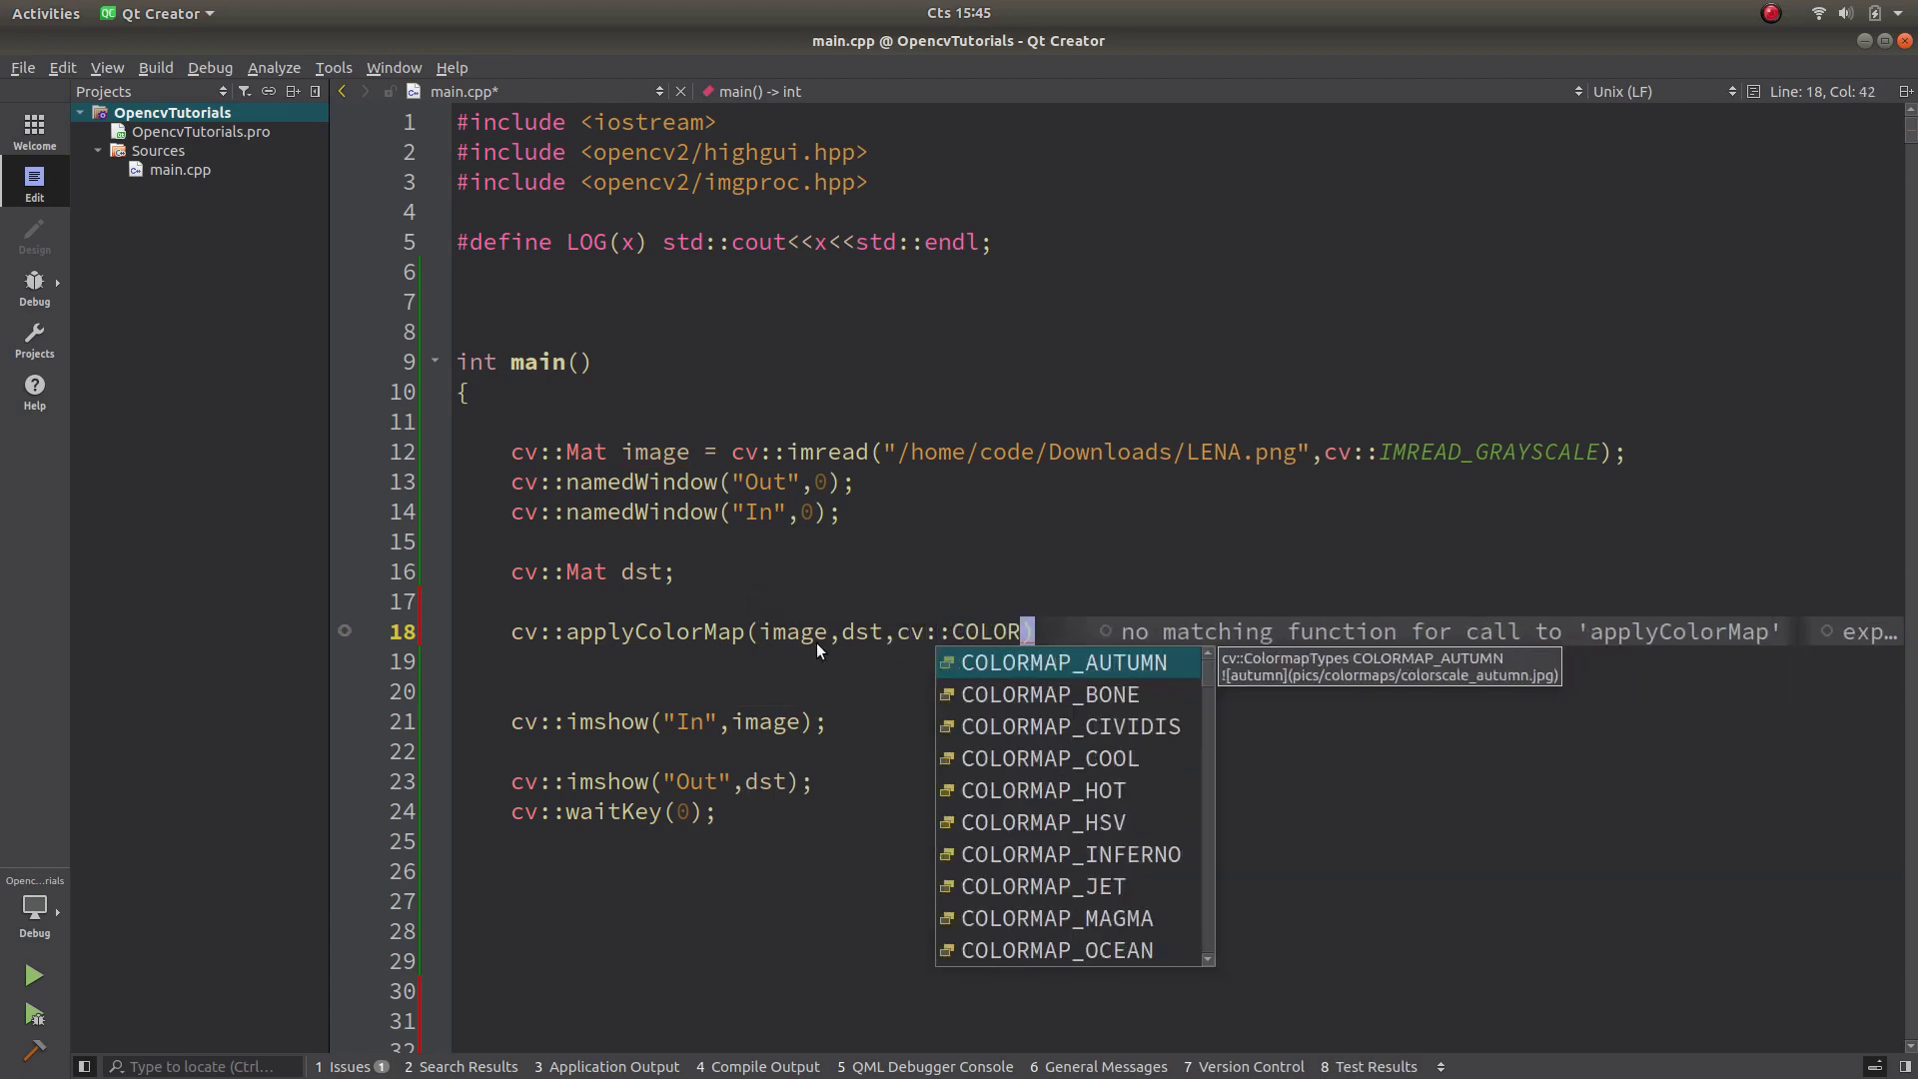
After checking the colormap reference, complete the call with cv::COLORMAP_AUTUMN.
{"action": "left_click", "coordinate": [33, 60]}
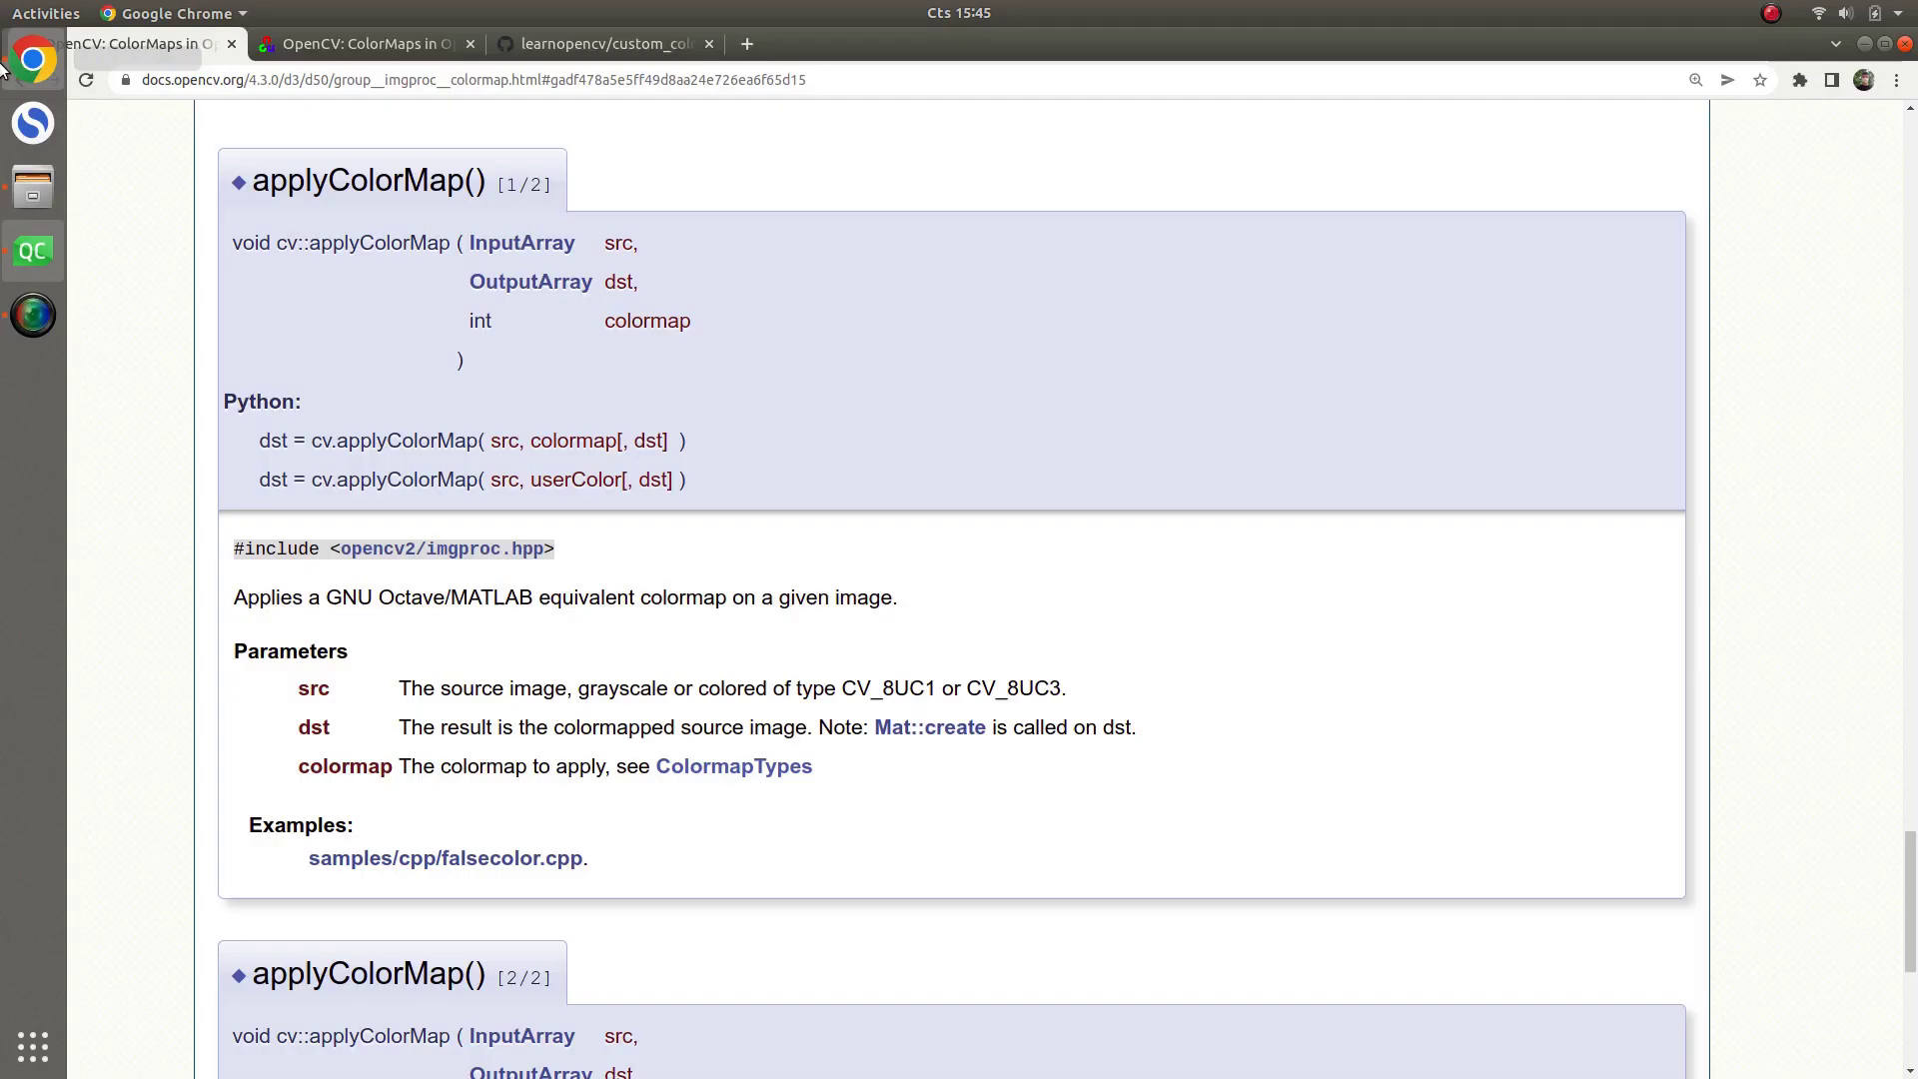
{"action": "left_click", "coordinate": [367, 43]}
{"action": "scroll", "coordinate": [733, 570], "scroll_direction": "down", "scroll_amount": 2}
{"action": "scroll", "coordinate": [655, 514], "scroll_direction": "up", "scroll_amount": 4}
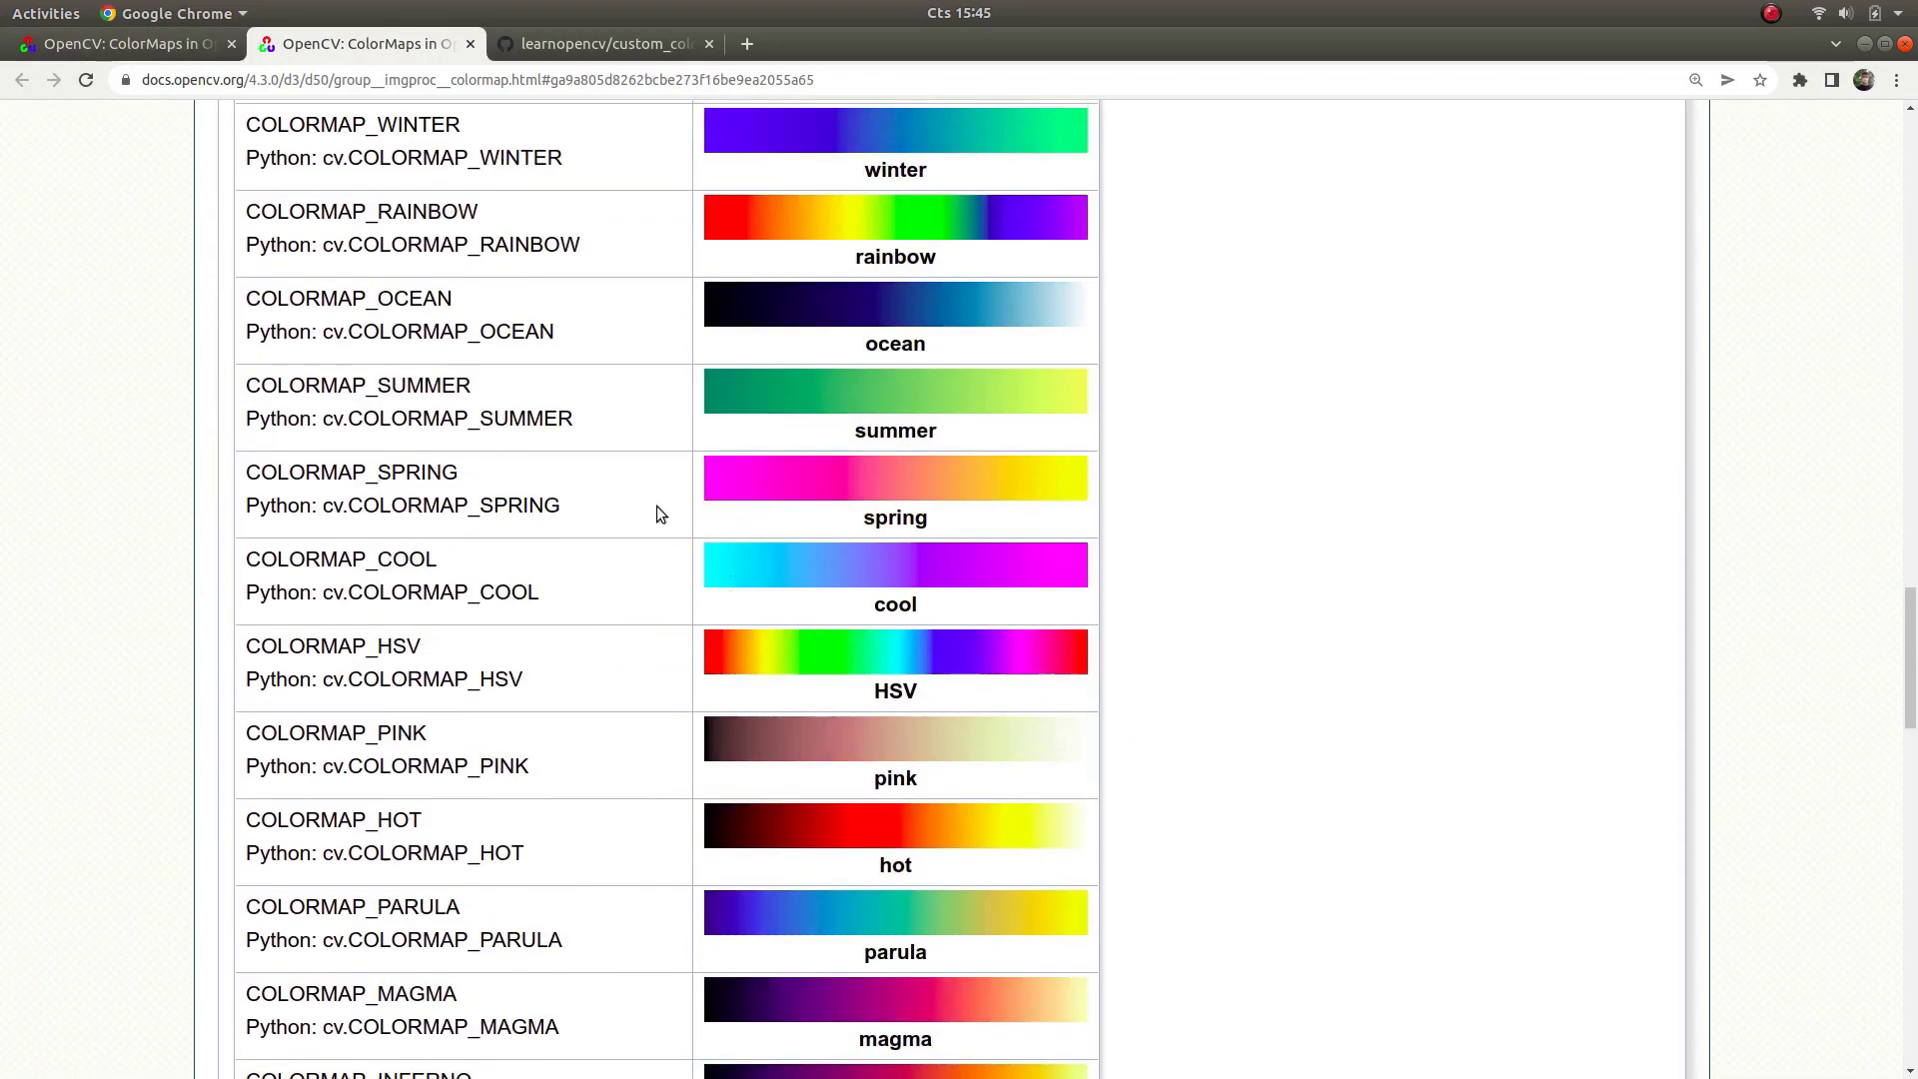
{"action": "scroll", "coordinate": [417, 235], "scroll_direction": "up", "scroll_amount": 1}
{"action": "scroll", "coordinate": [417, 235], "scroll_direction": "up", "scroll_amount": 3}
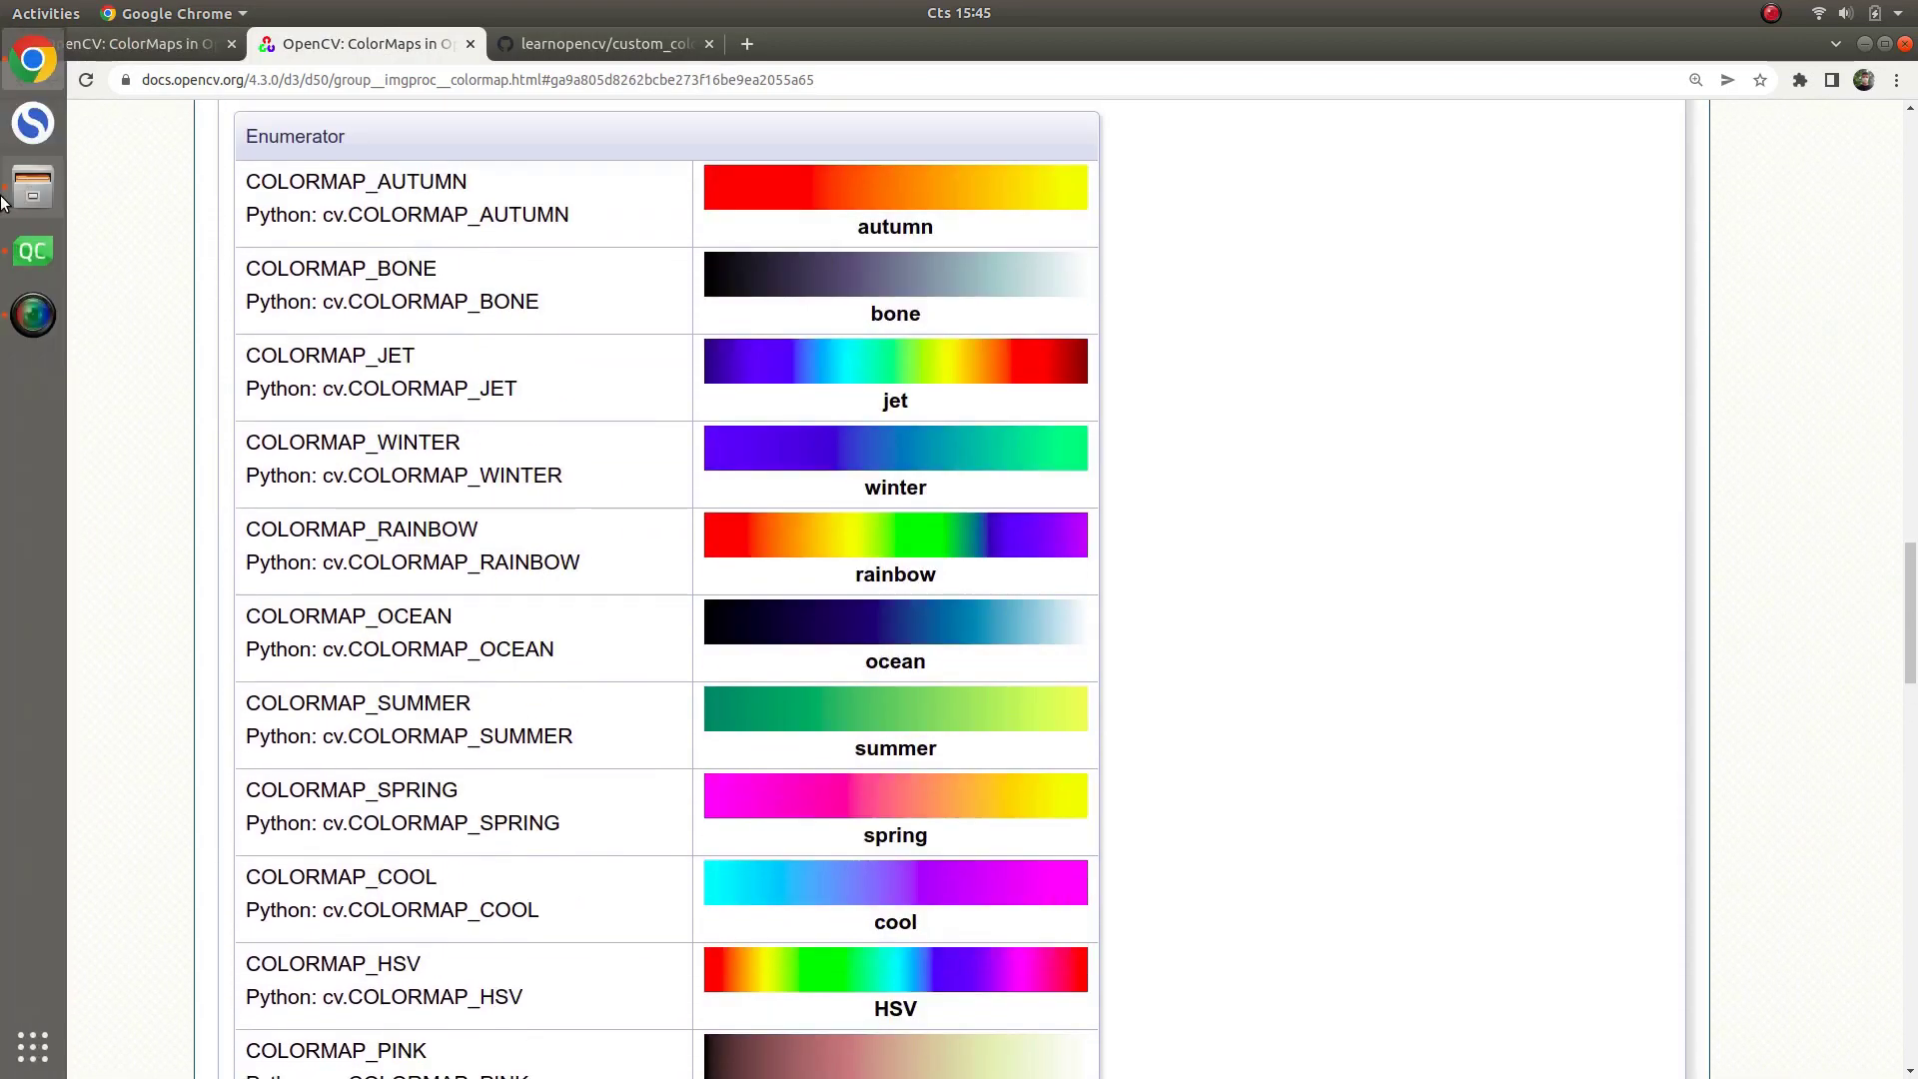
{"action": "left_click", "coordinate": [21, 244]}
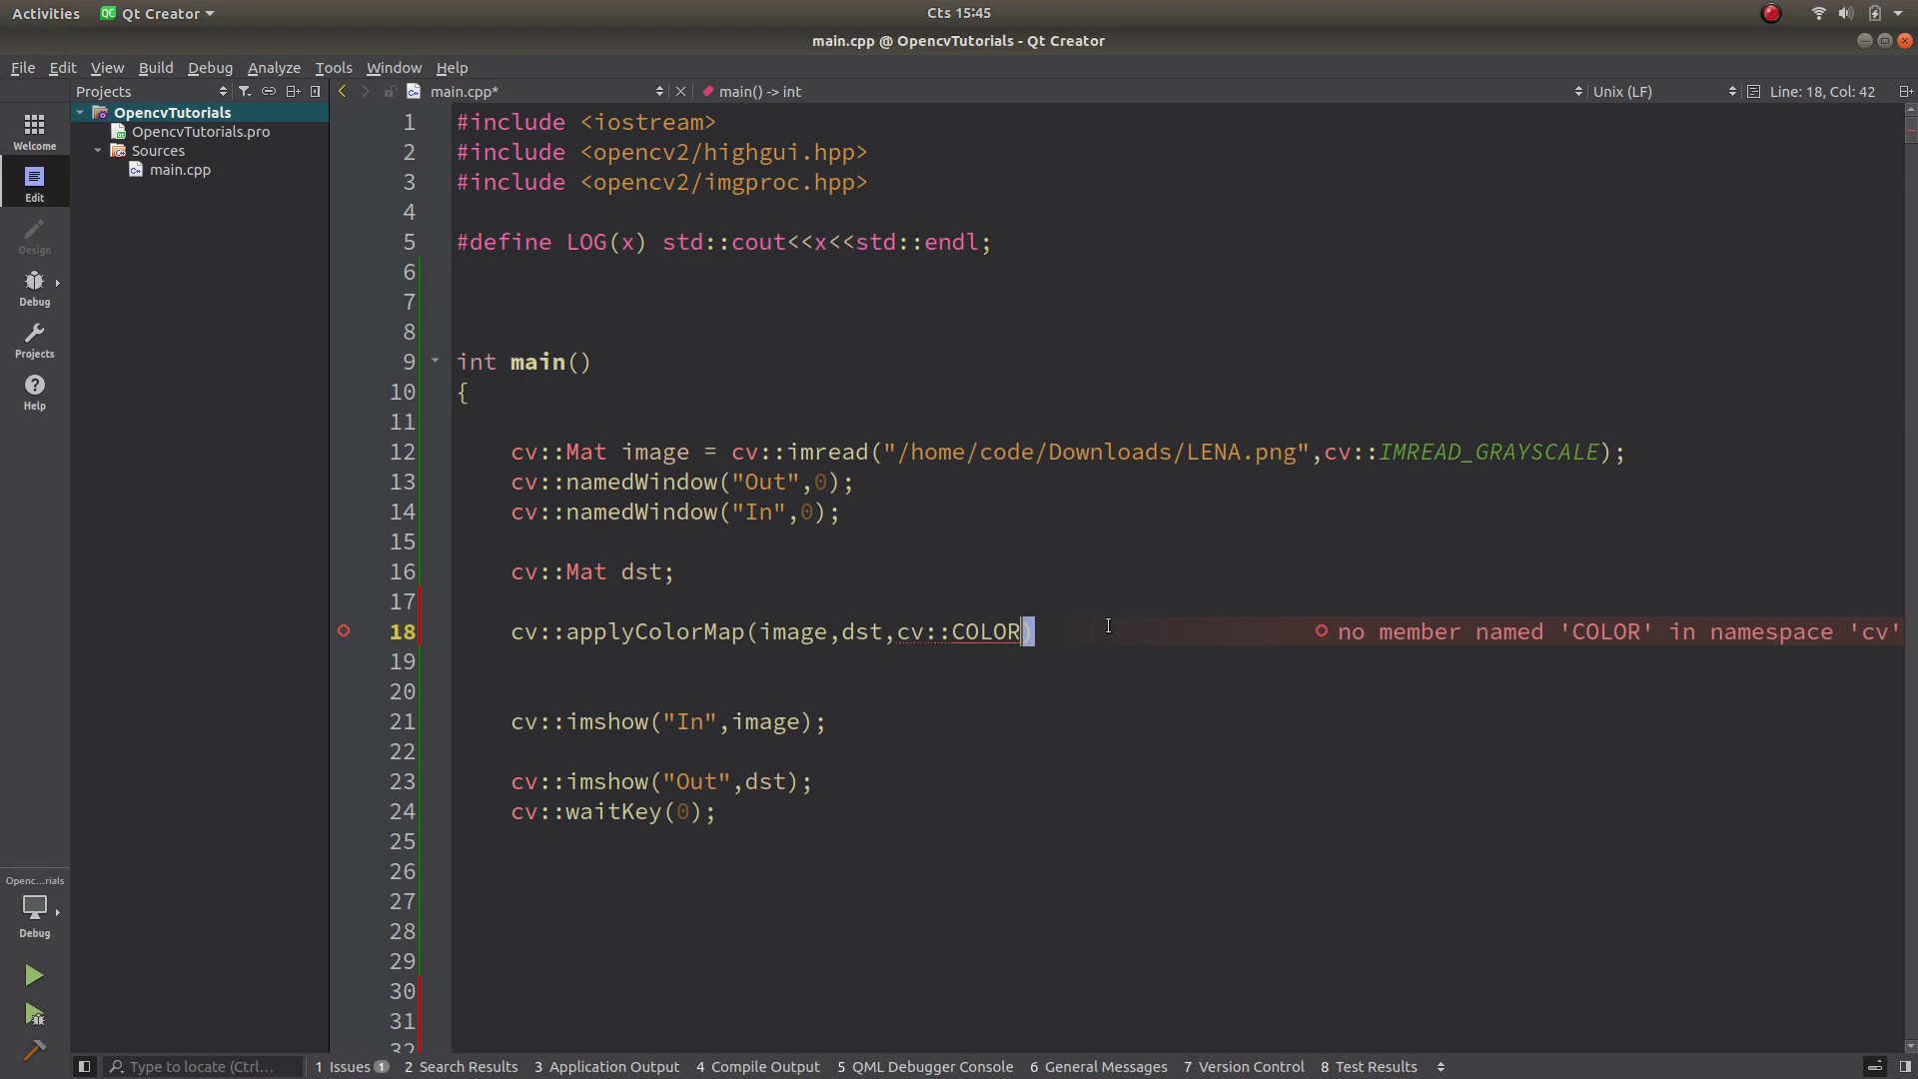
{"action": "type", "text": "_"}
{"action": "key", "text": "BackSpace"}
{"action": "type", "text": "MA"}
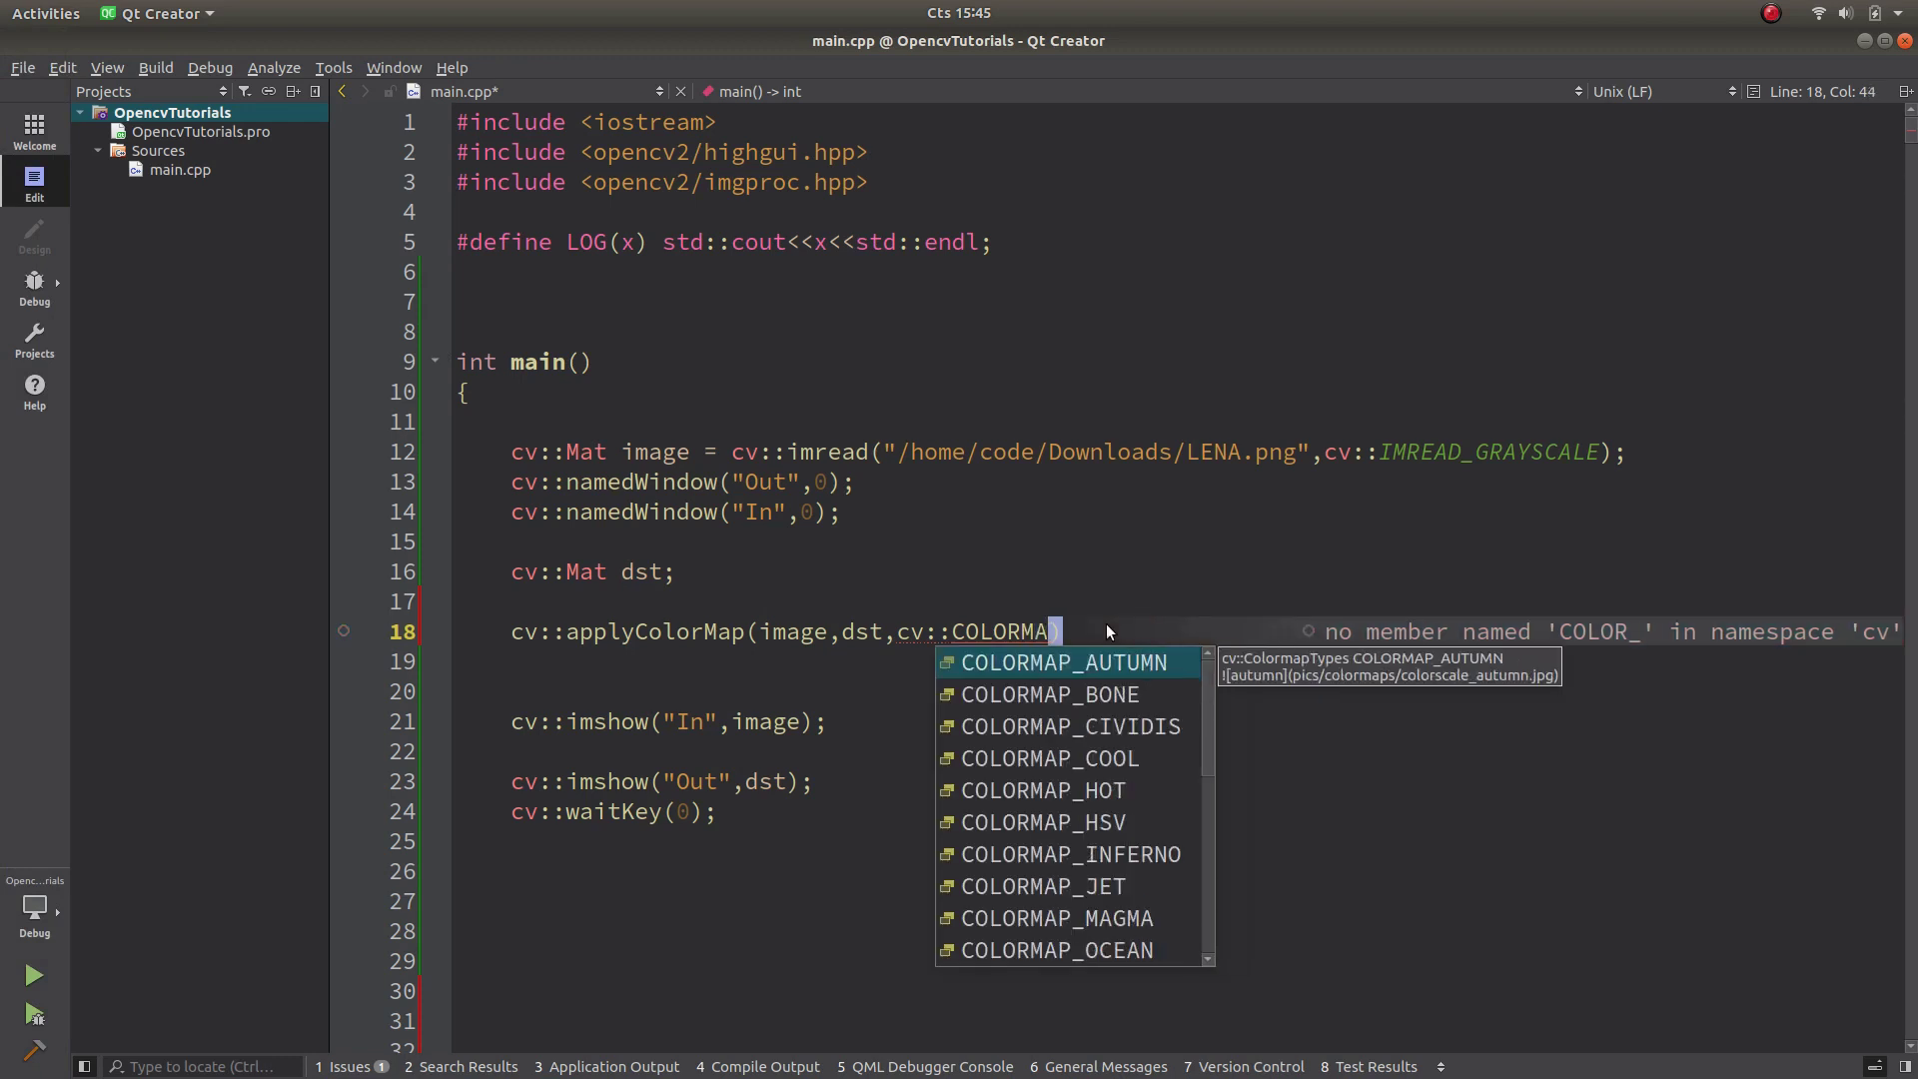
{"action": "key", "text": "Return"}
{"action": "type", "text": ")"}
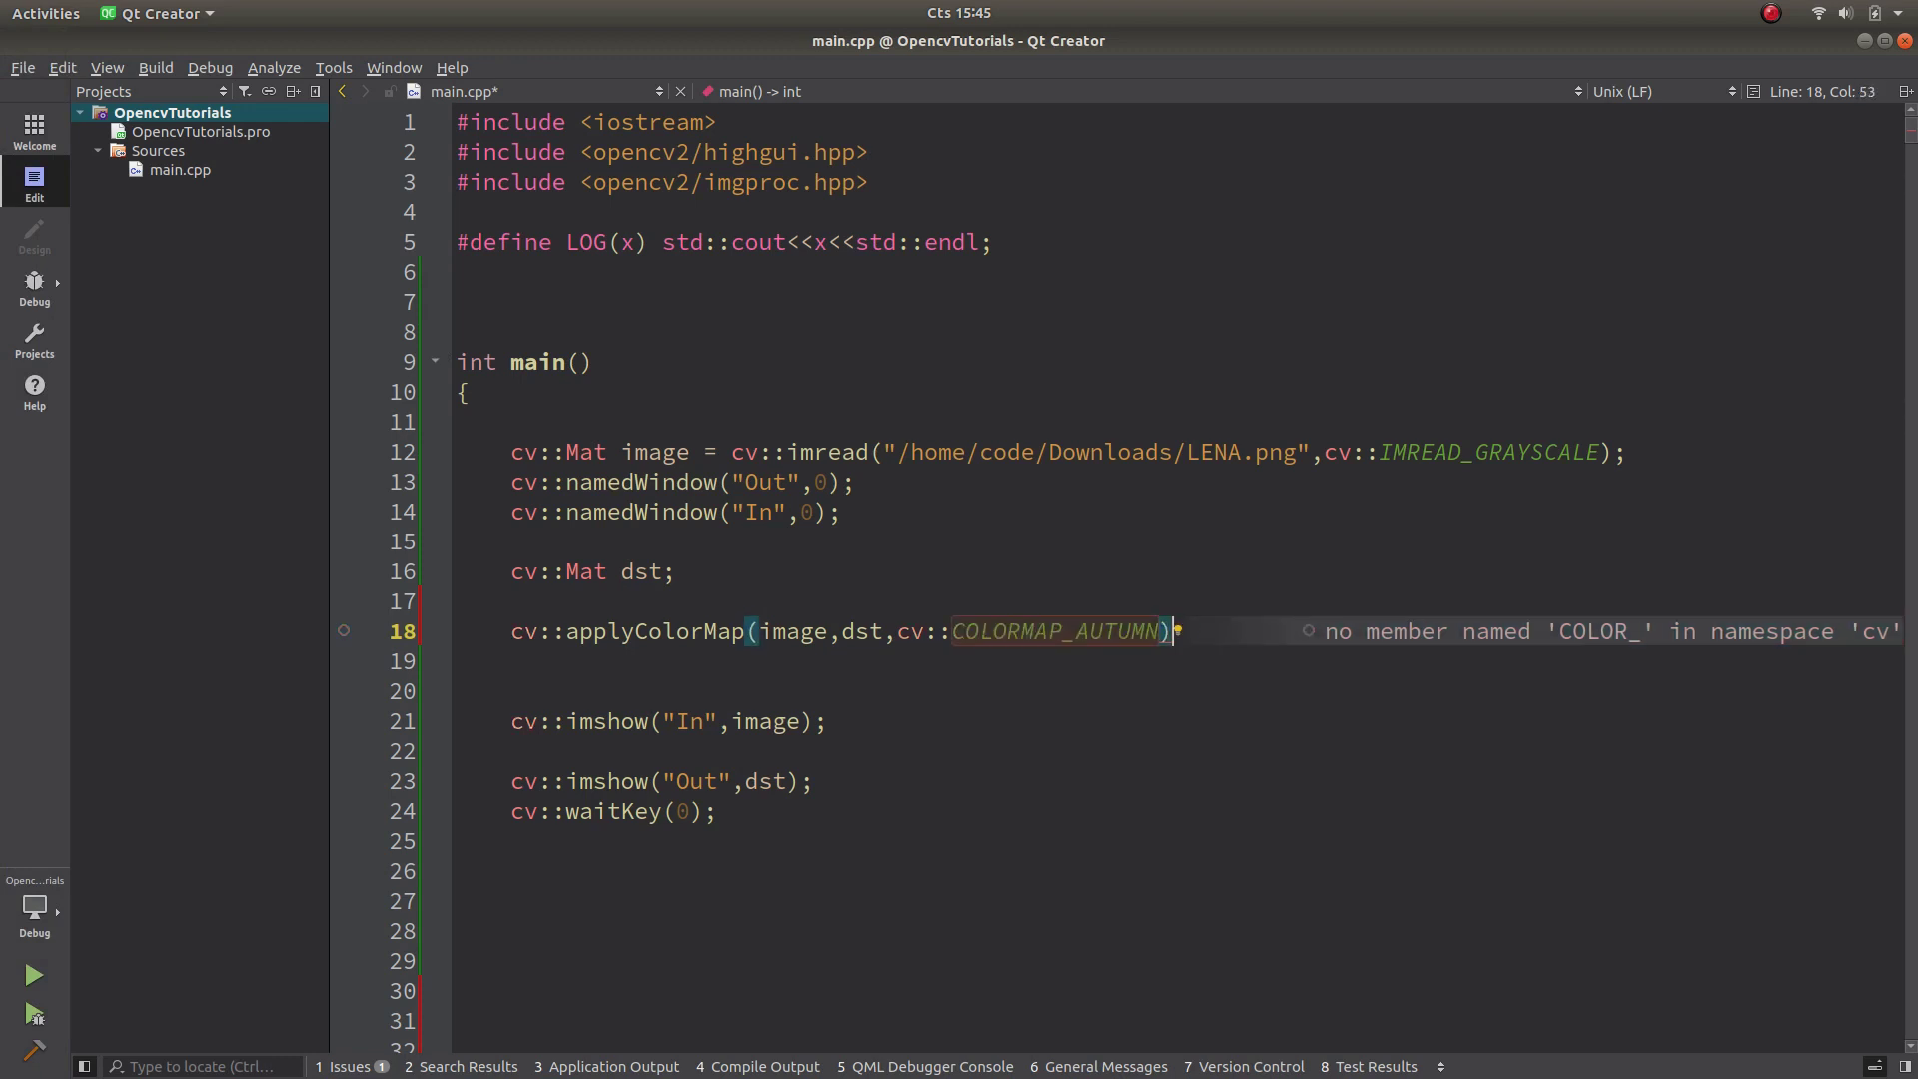
{"action": "type", "text": ";"}
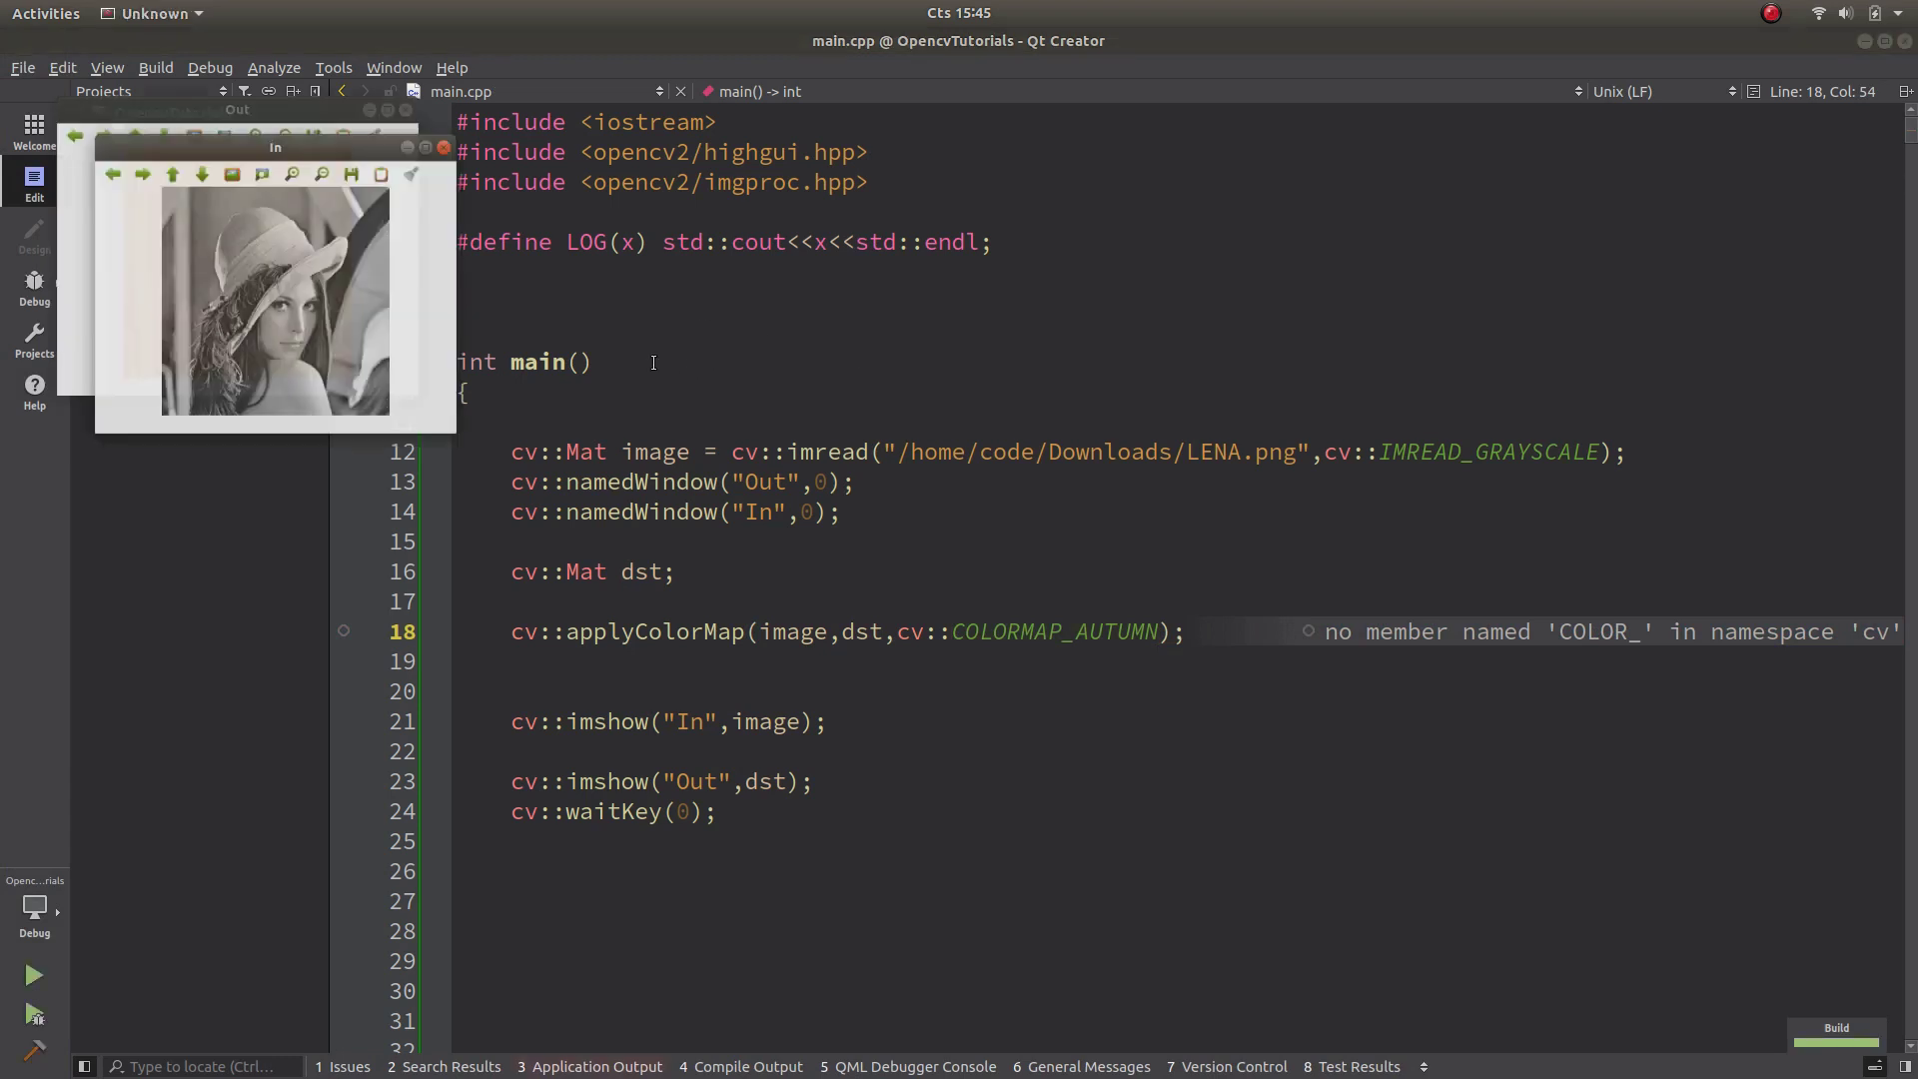
View the orange AUTUMN output beside the grayscale input, then dismiss the image windows.
{"action": "mouse_move", "coordinate": [256, 79]}
{"action": "left_mouse_down"}
{"action": "mouse_move", "coordinate": [1816, 389]}
{"action": "mouse_move", "coordinate": [1216, 337]}
{"action": "left_mouse_up"}
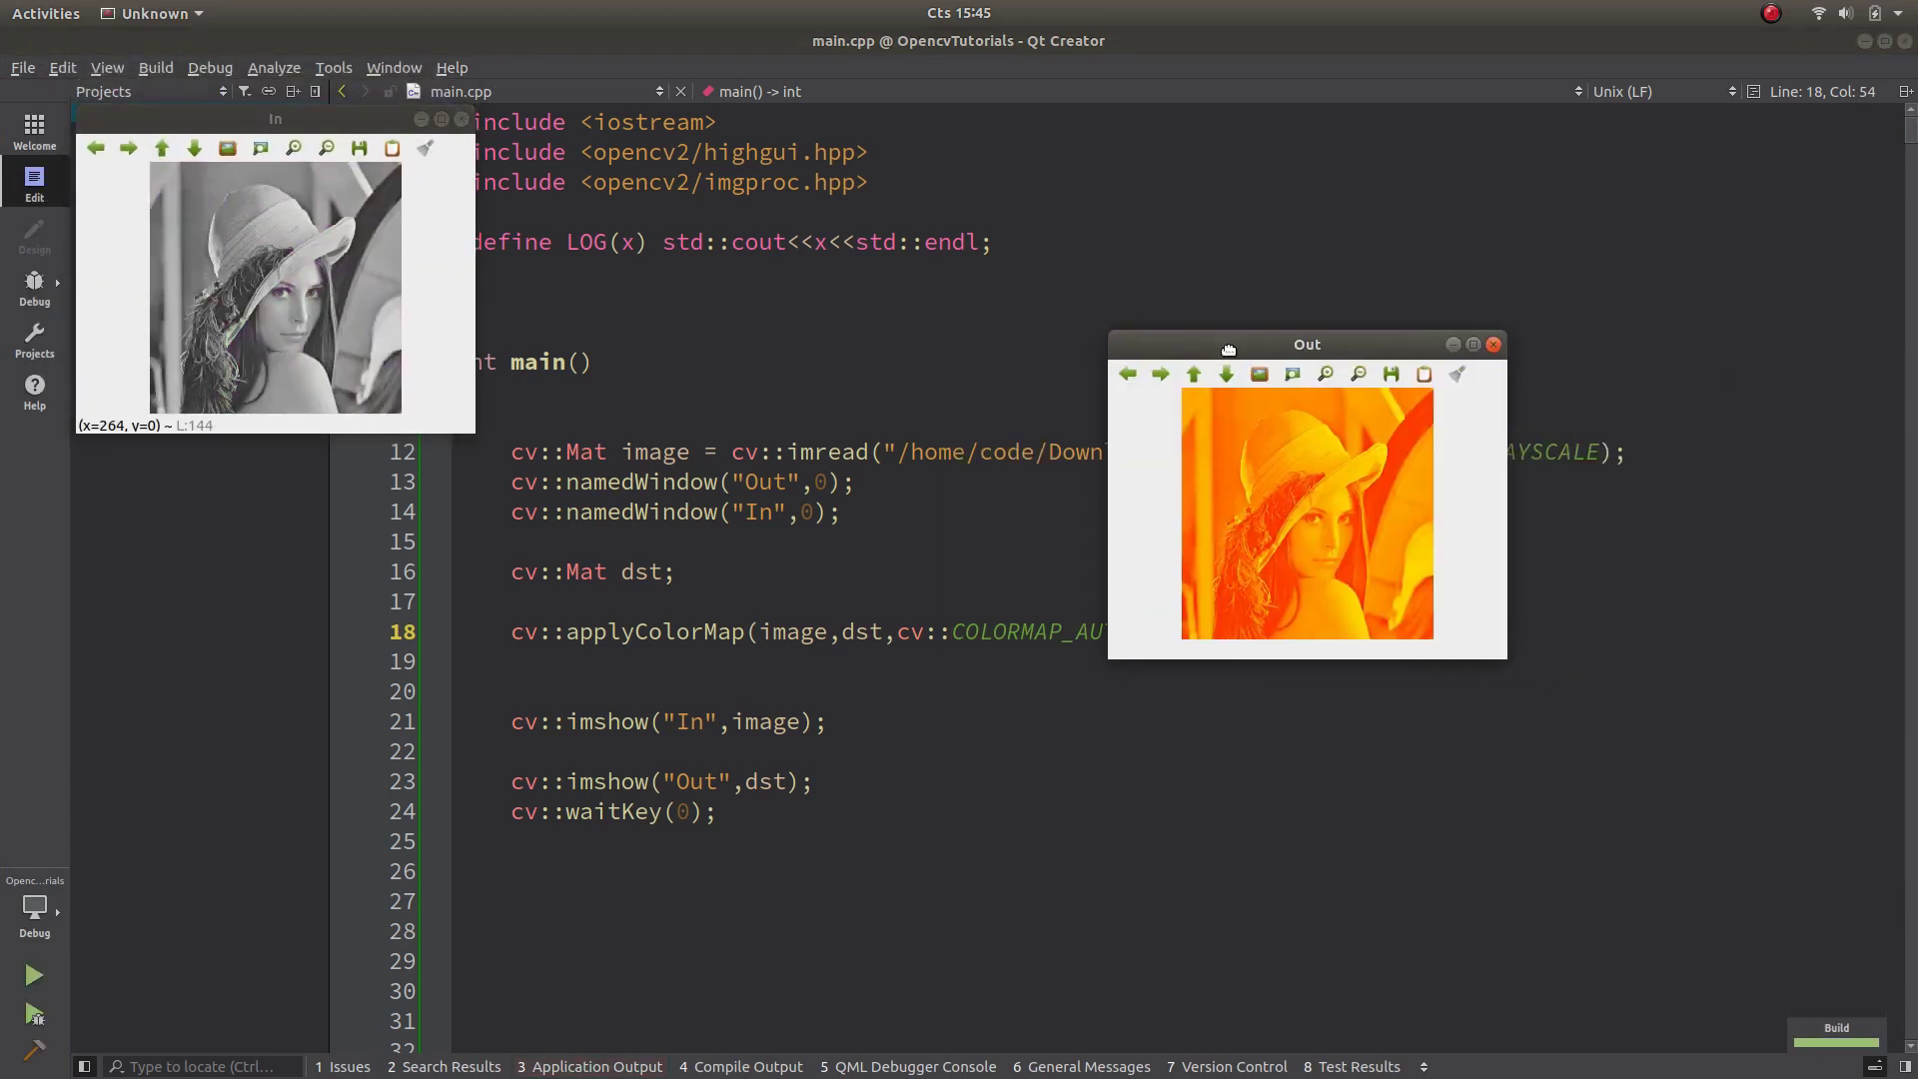
{"action": "key", "text": "Escape"}
Remove the IMREAD_GRAYSCALE flag from imread and run to colormap the colour Lena.
{"action": "double_click", "coordinate": [1498, 452]}
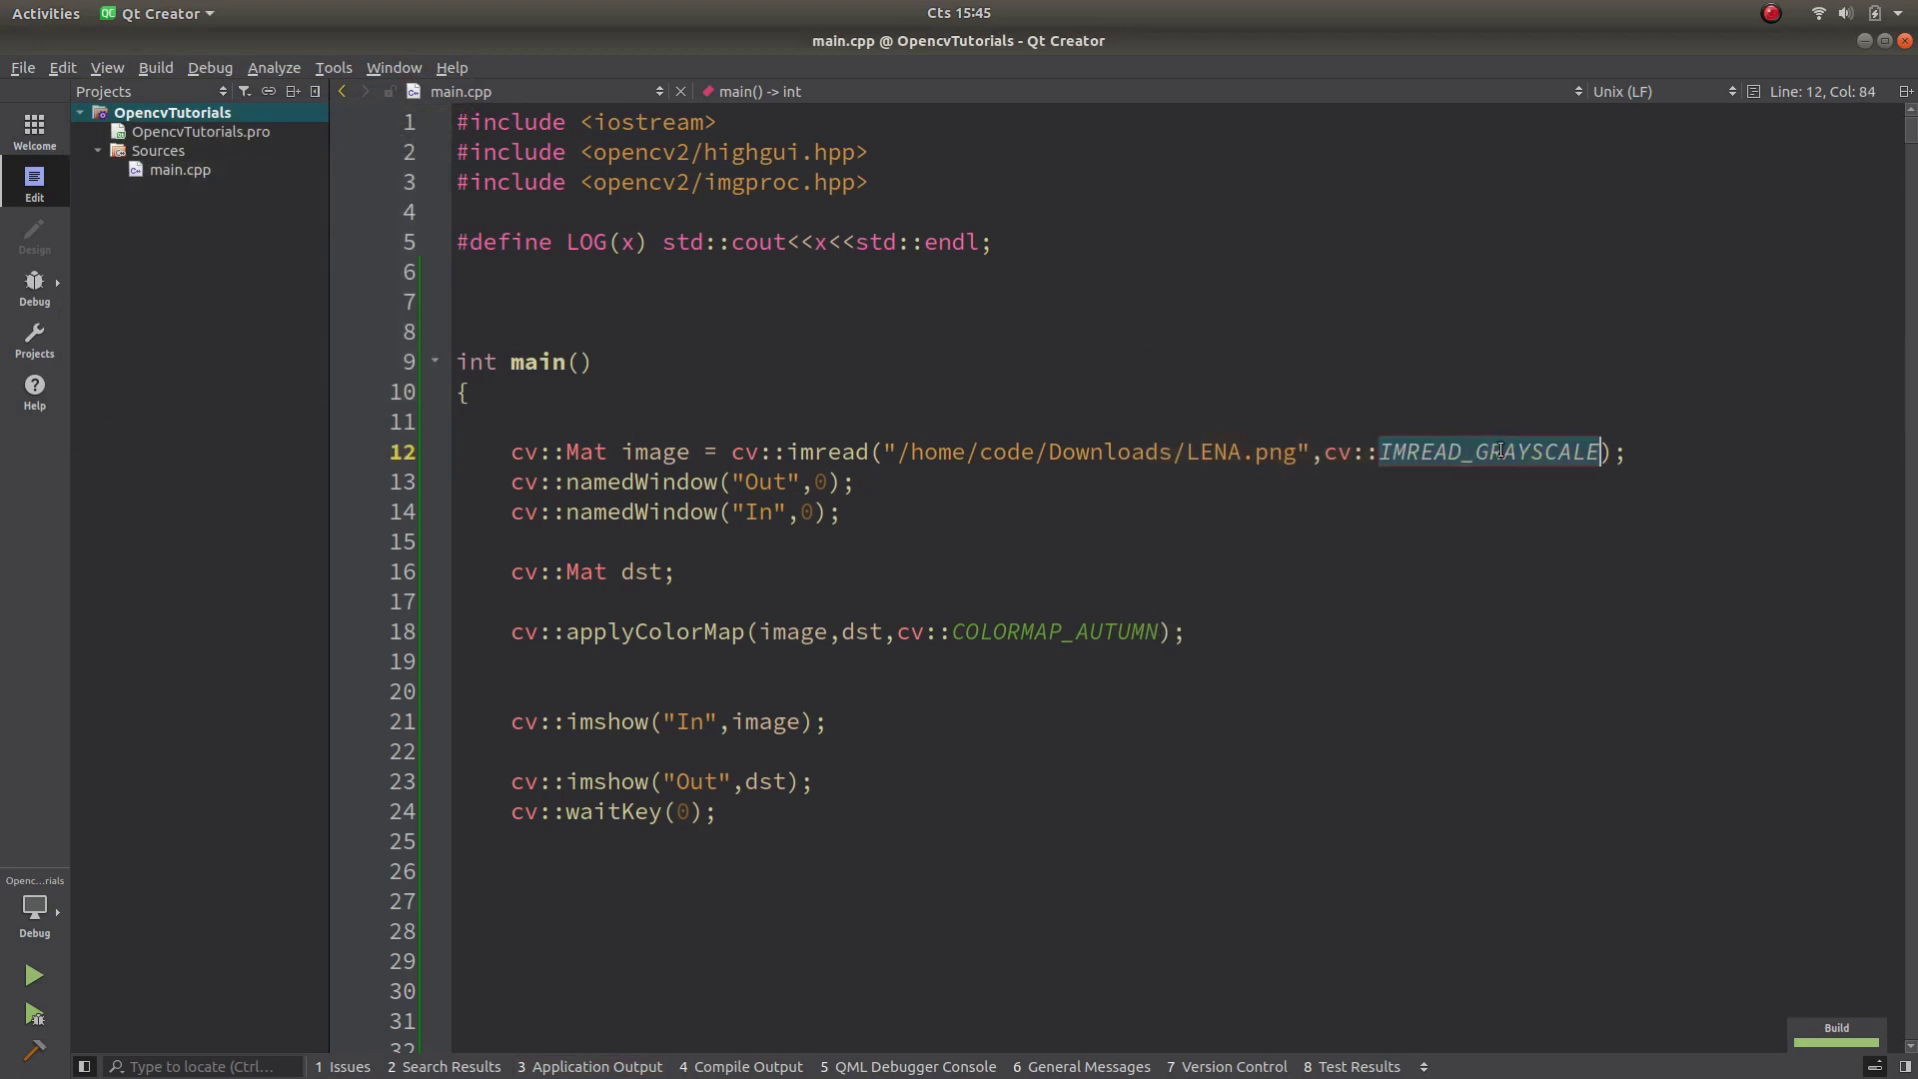
{"action": "key", "text": "BackSpace"}
{"action": "key", "text": "BackSpace"}
{"action": "key", "text": "BackSpace"}
{"action": "key", "text": "BackSpace"}
{"action": "key", "text": "BackSpace"}
{"action": "key", "text": "BackSpace"}
{"action": "key", "text": "ctrl+r"}
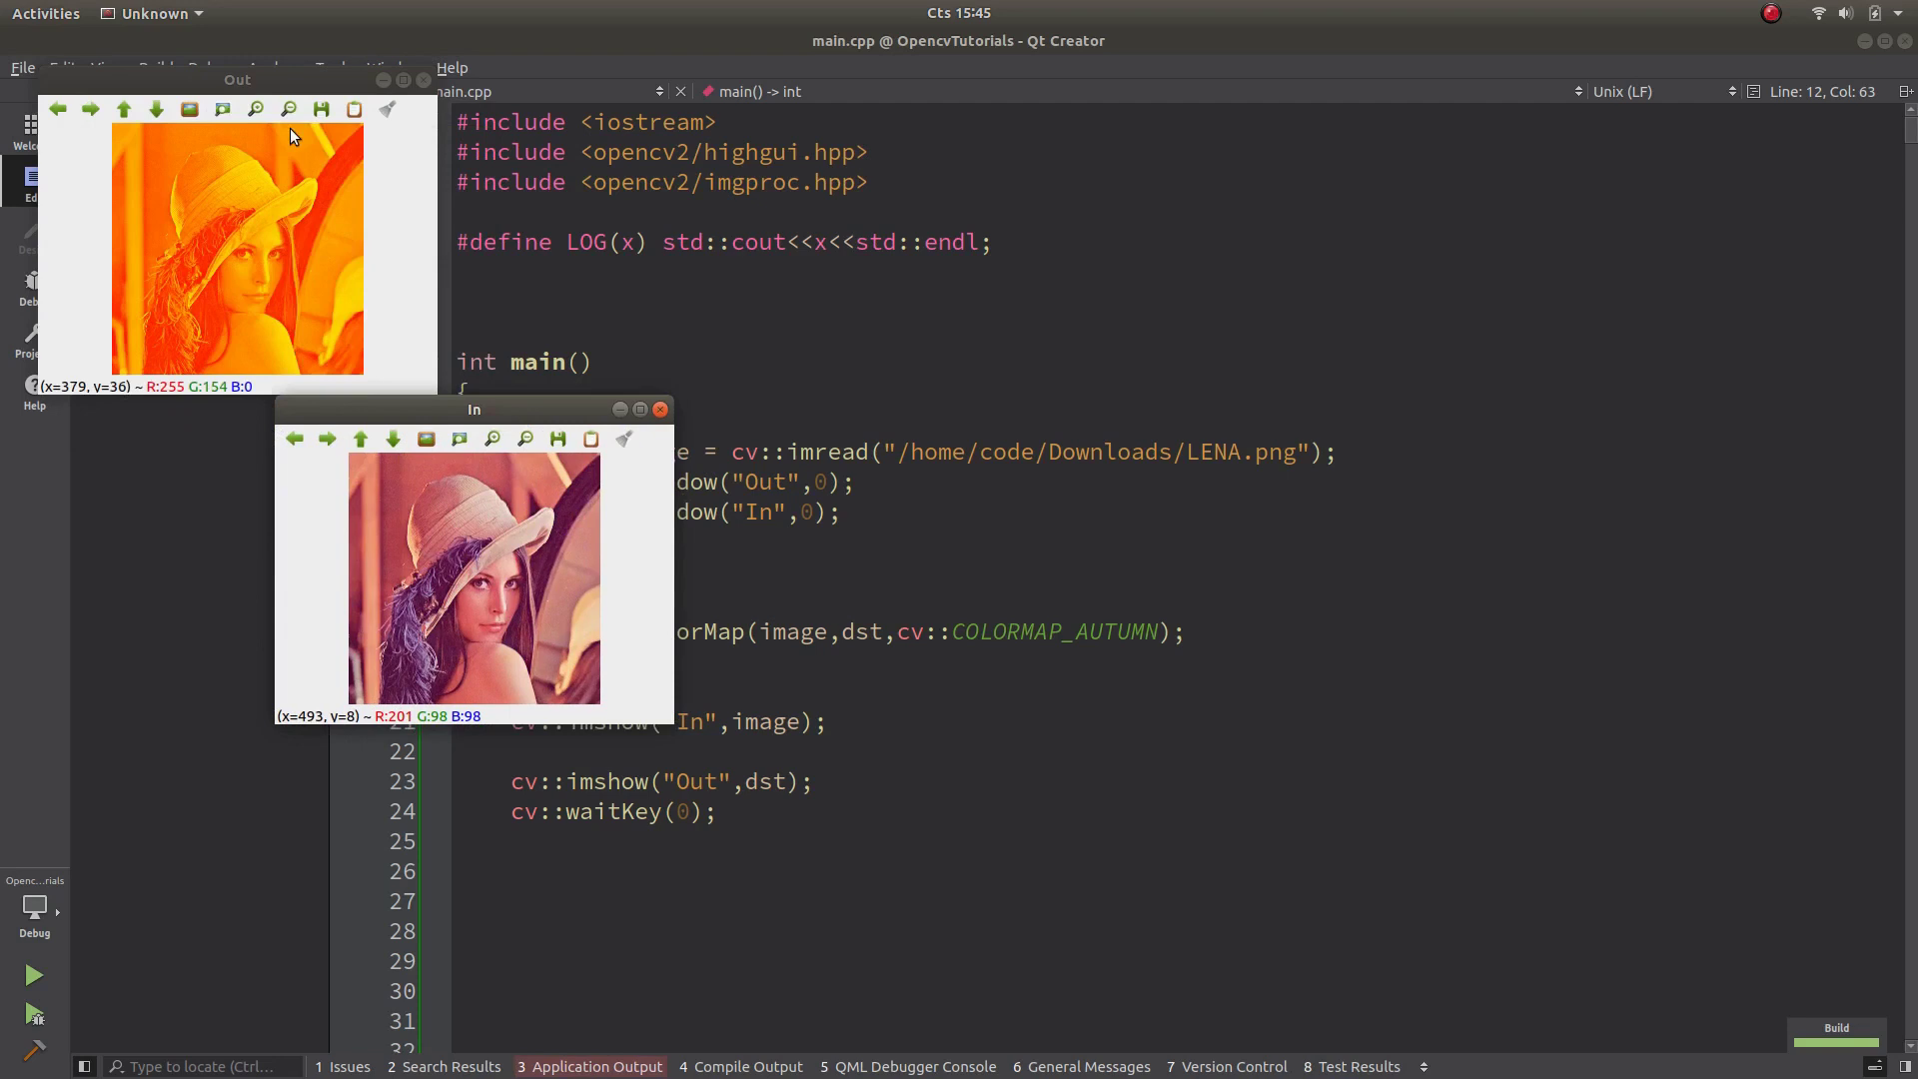
{"action": "left_click_drag", "start_coordinate": [265, 73], "coordinate": [1071, 364]}
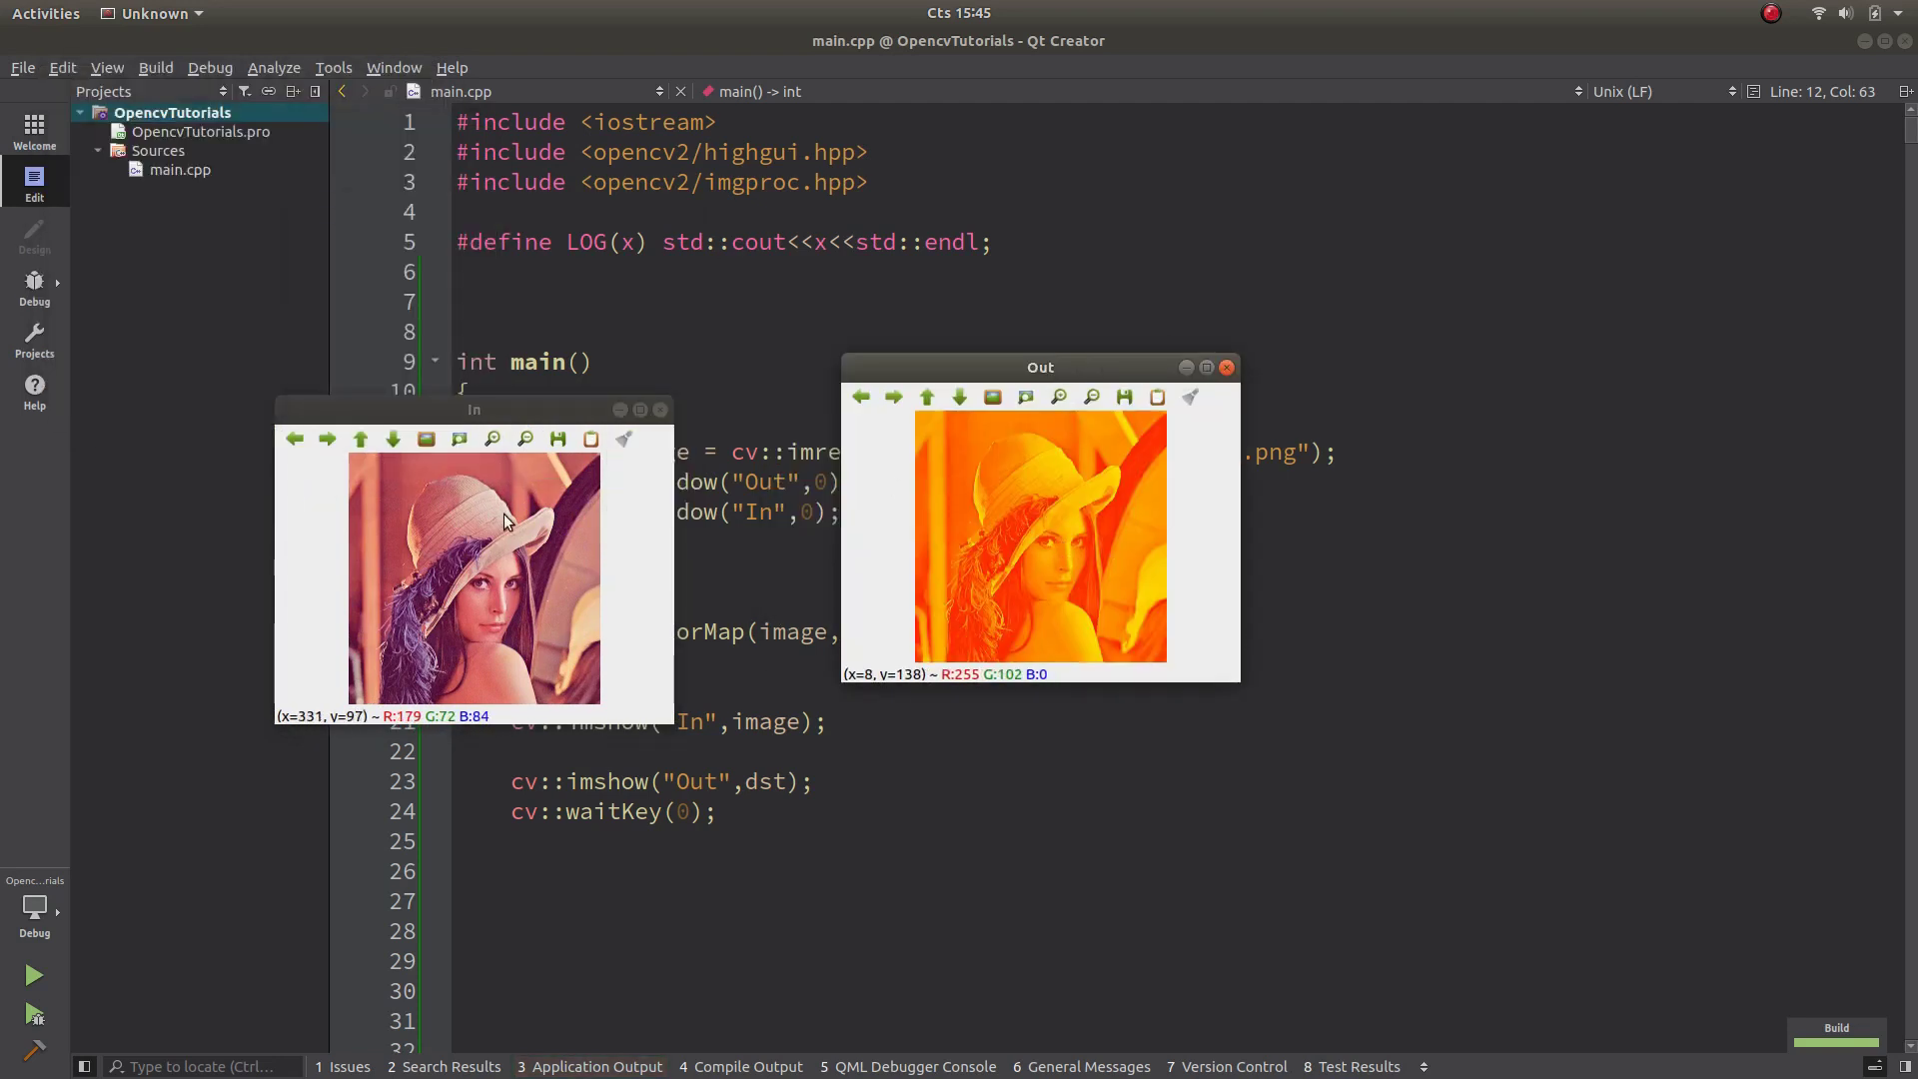
Compare the colour input with its orange output, then close both image windows.
{"action": "left_click", "coordinate": [962, 576]}
{"action": "left_click", "coordinate": [592, 546]}
{"action": "left_click", "coordinate": [1100, 556]}
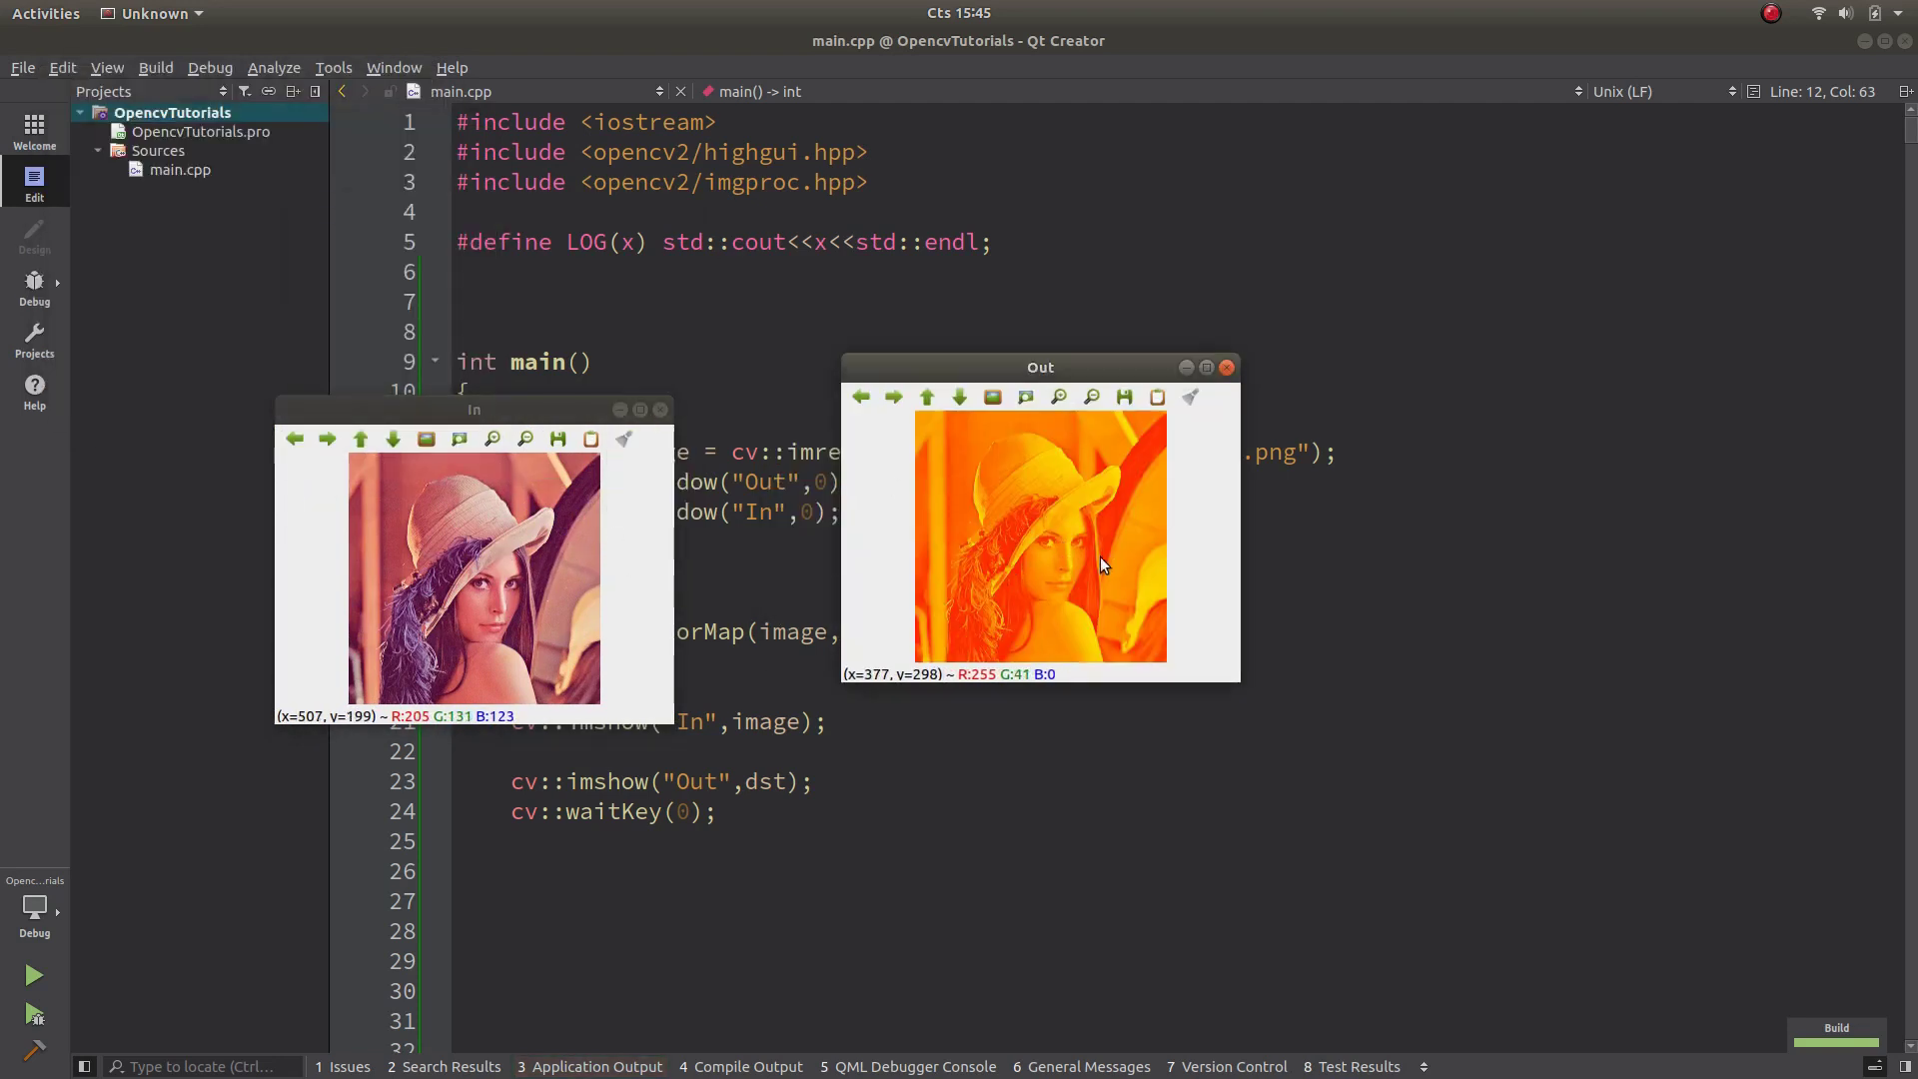
{"action": "left_click", "coordinate": [610, 567]}
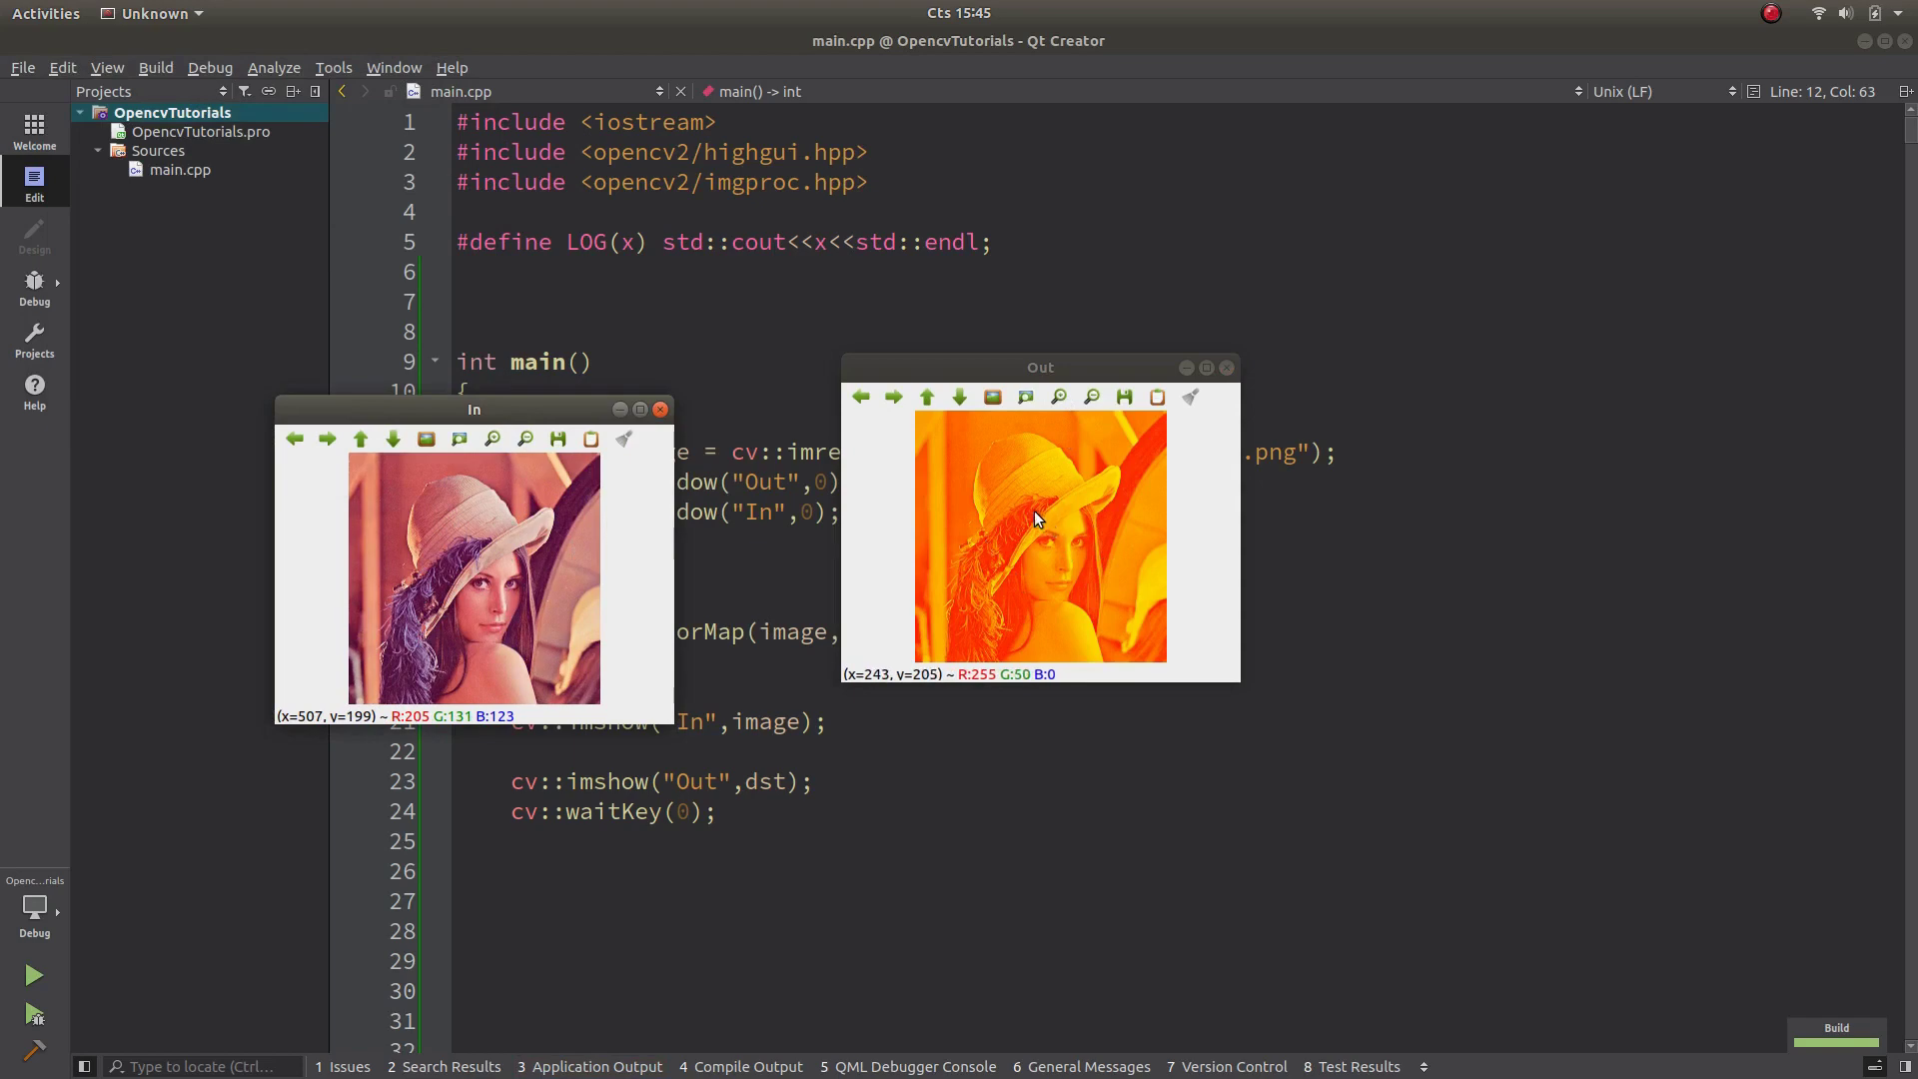
{"action": "key", "text": "Escape"}
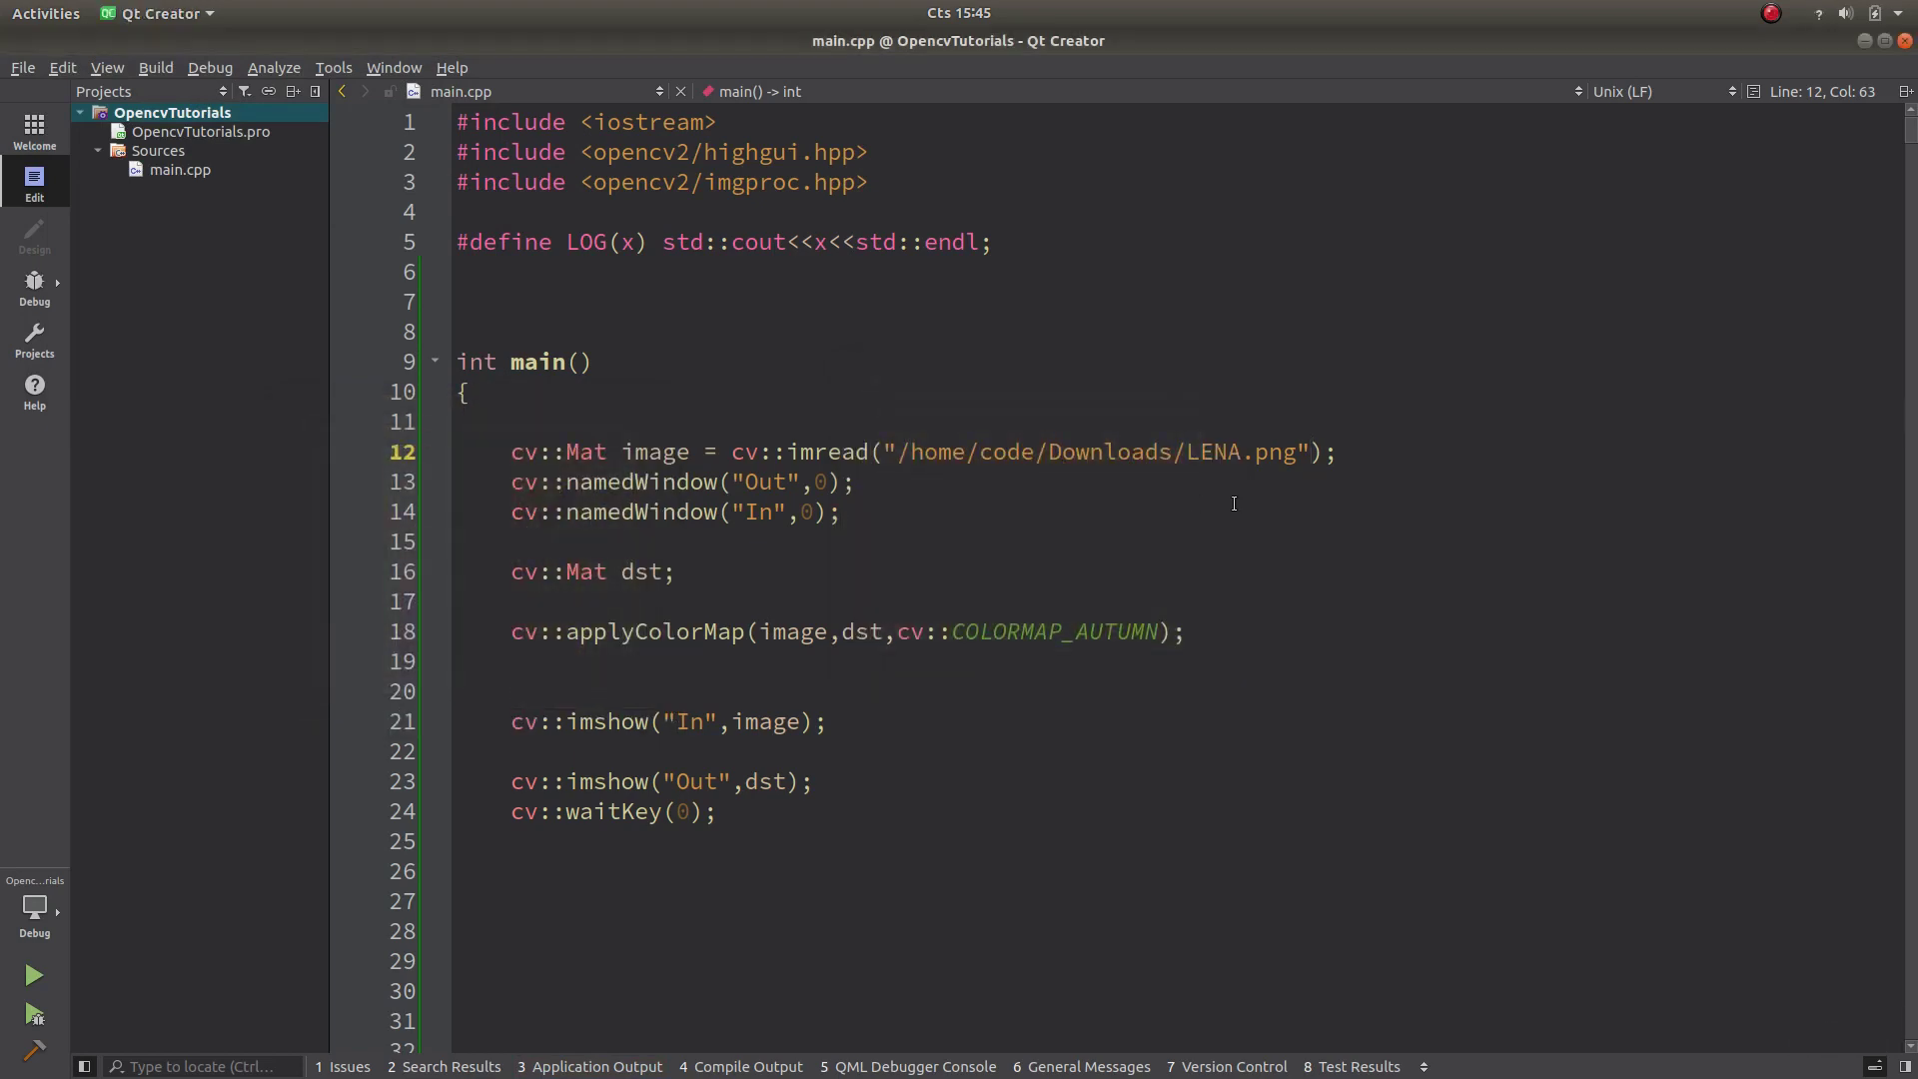
{"action": "type", "text": ",cv::IMREAD_GRAYSCALE"}
Rebuild with grayscale loading and arrange the In and Out windows side by side.
{"action": "key", "text": "ctrl+r"}
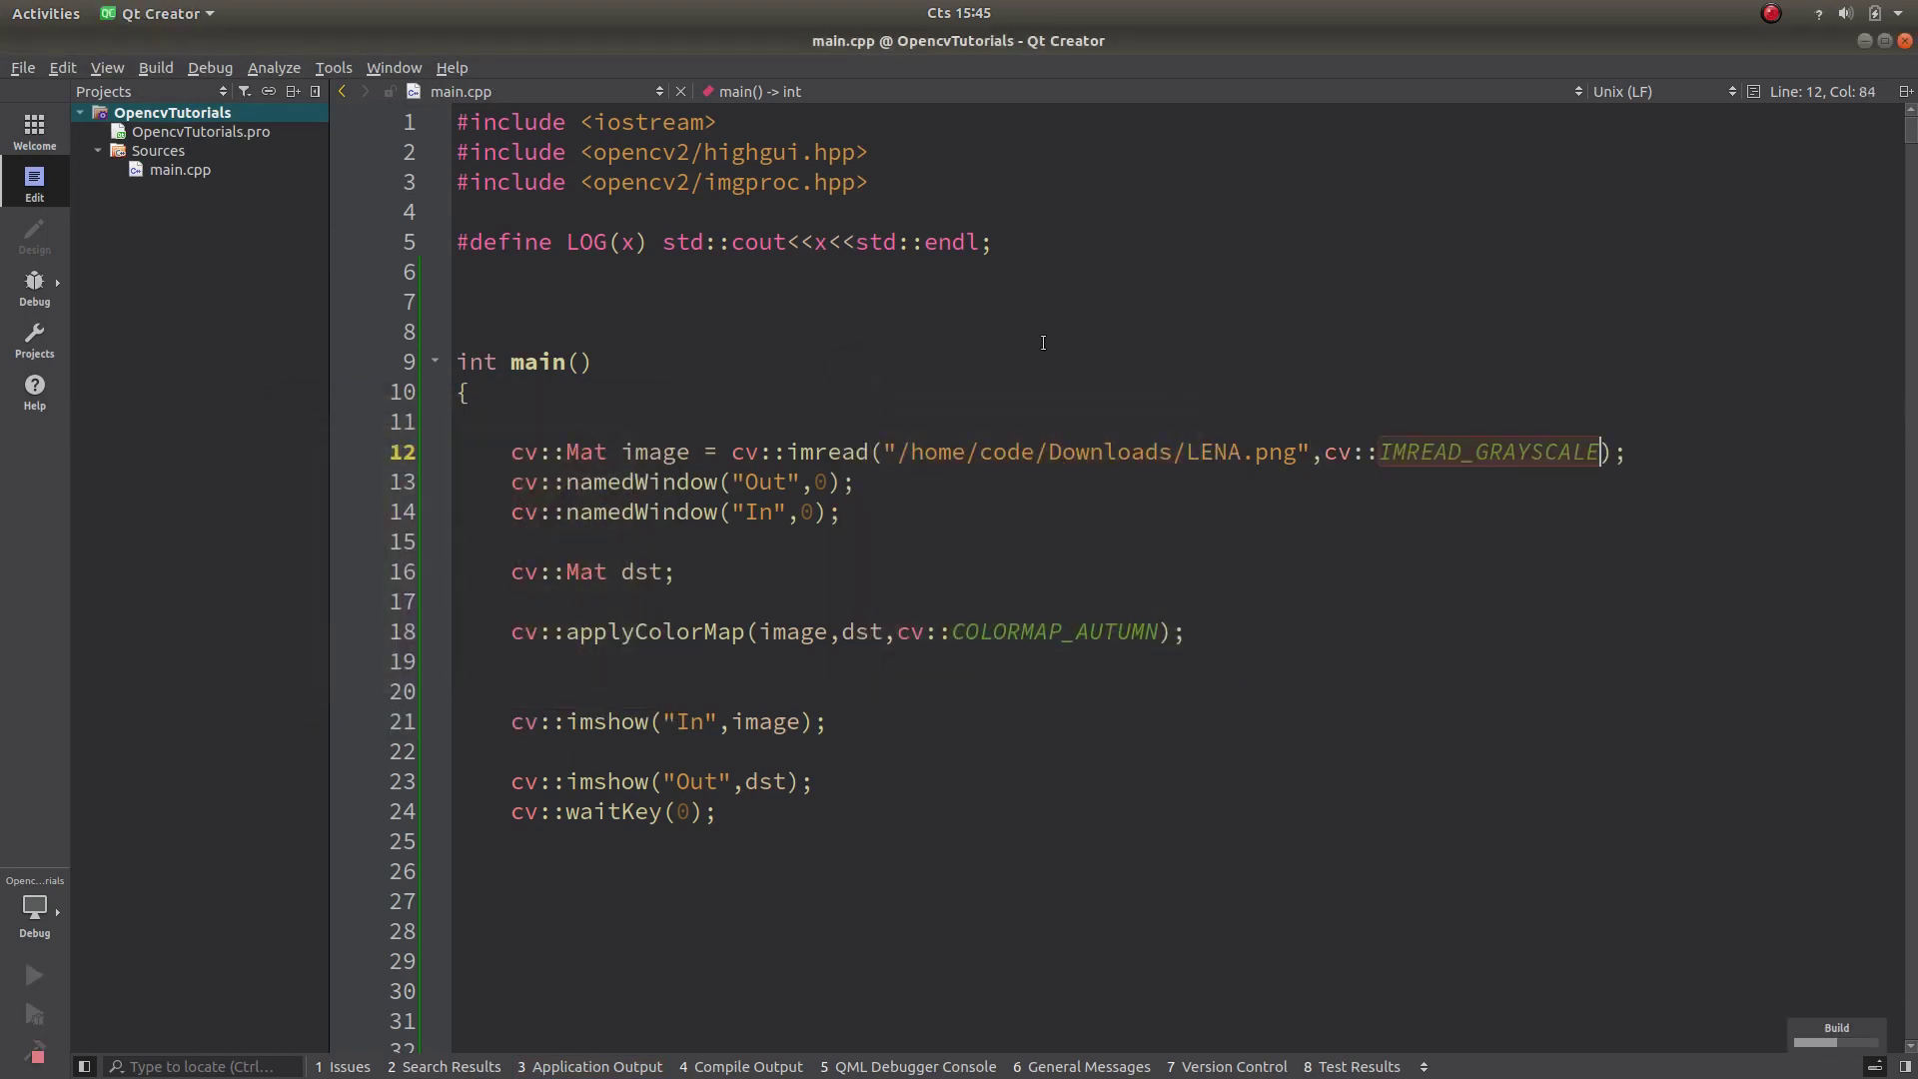
{"action": "mouse_move", "coordinate": [365, 125]}
{"action": "left_mouse_down"}
{"action": "mouse_move", "coordinate": [269, 81]}
{"action": "mouse_move", "coordinate": [1001, 214]}
{"action": "left_mouse_up"}
{"action": "mouse_move", "coordinate": [286, 129]}
{"action": "left_mouse_down"}
{"action": "mouse_move", "coordinate": [333, 200]}
{"action": "mouse_move", "coordinate": [1916, 466]}
{"action": "left_mouse_up"}
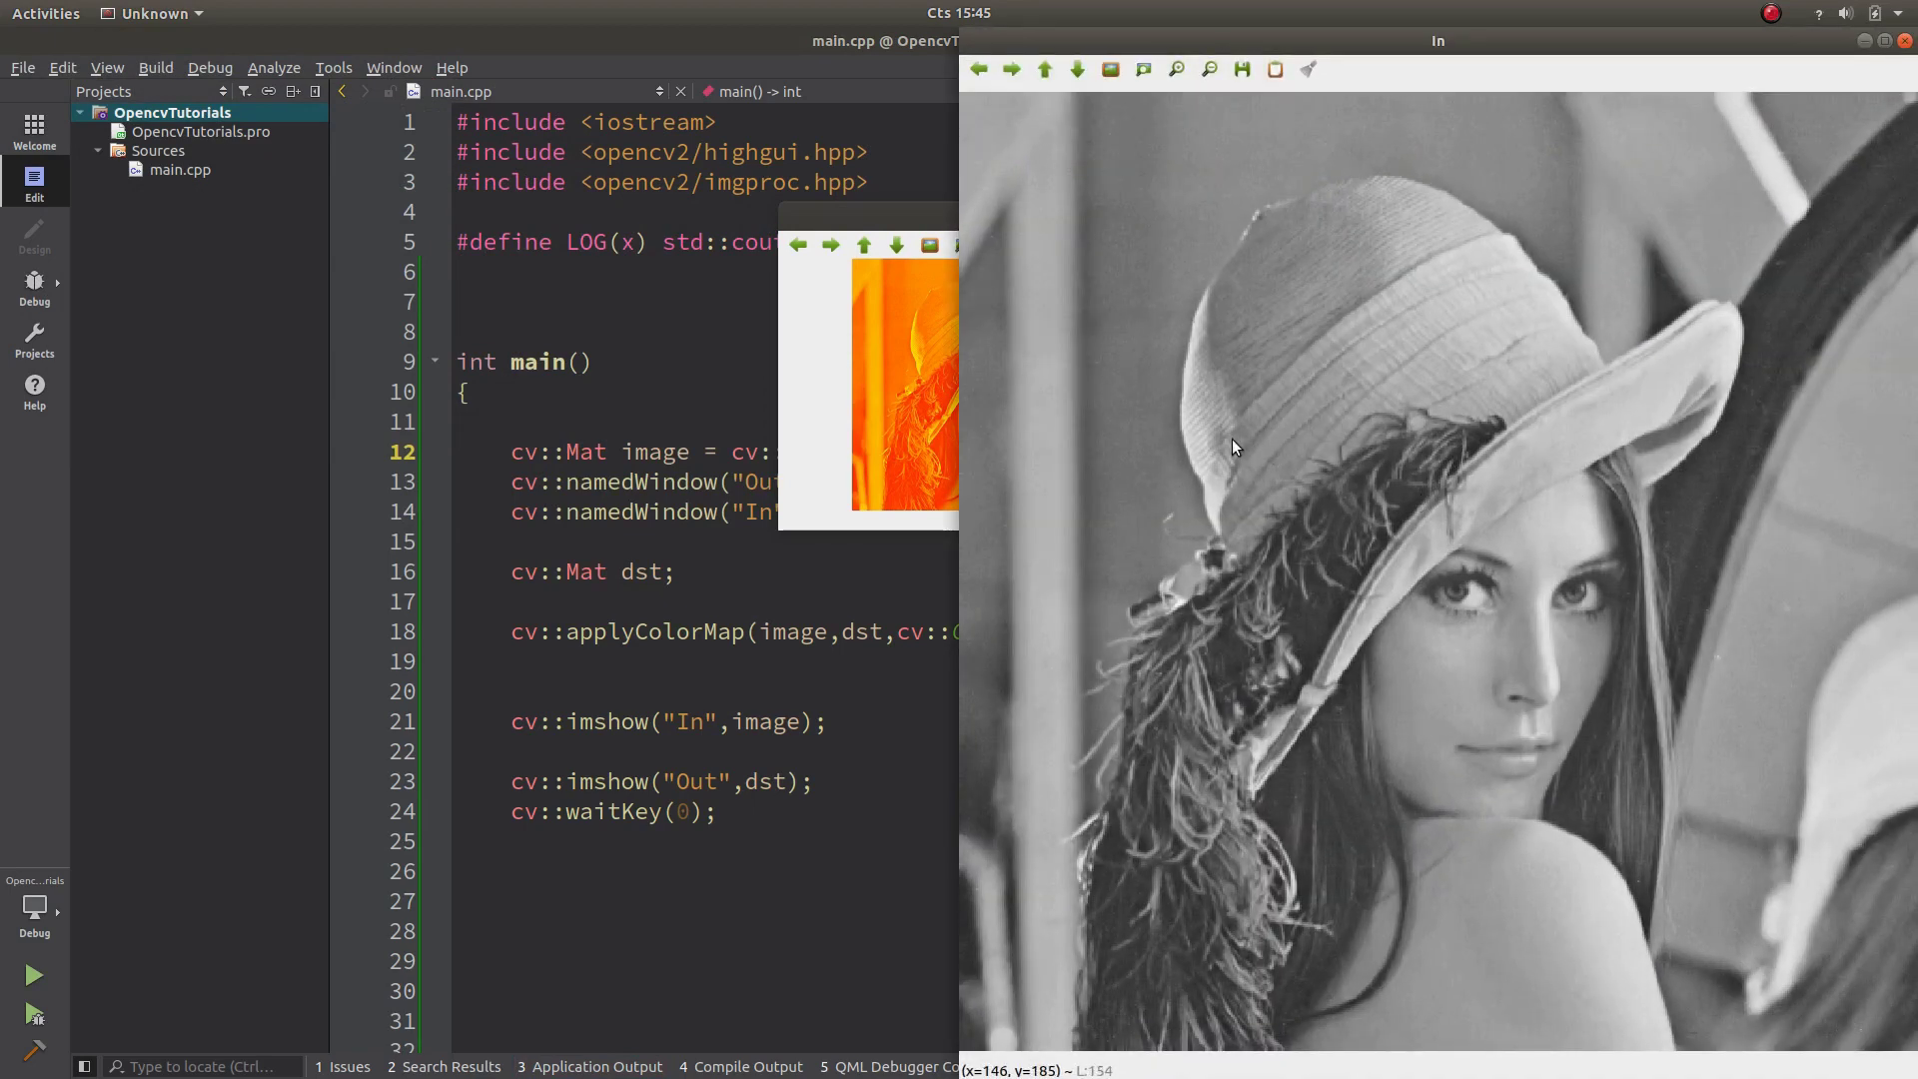
{"action": "left_click", "coordinate": [944, 396]}
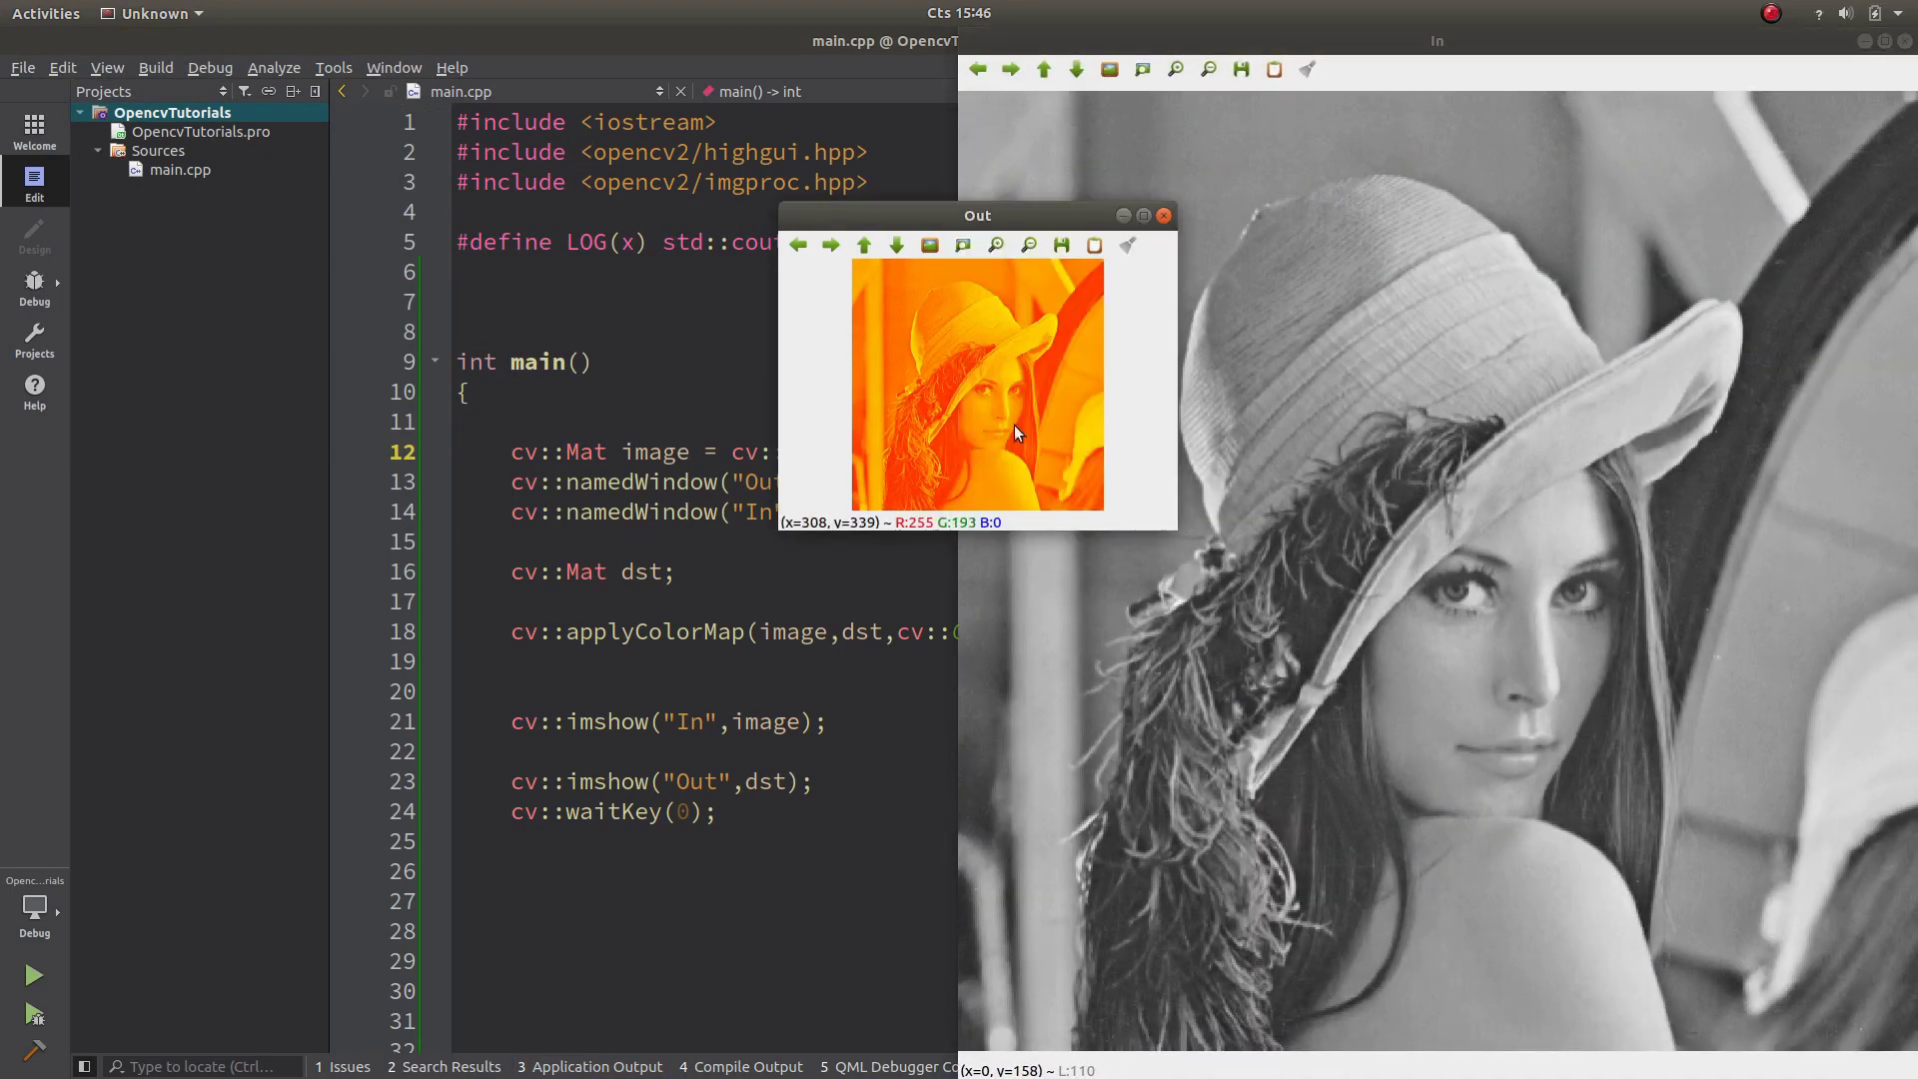
Flip between grayscale Lena and the orange AUTUMN output to compare them.
{"action": "left_click", "coordinate": [1425, 422]}
{"action": "left_click", "coordinate": [899, 364]}
{"action": "left_click", "coordinate": [1288, 391]}
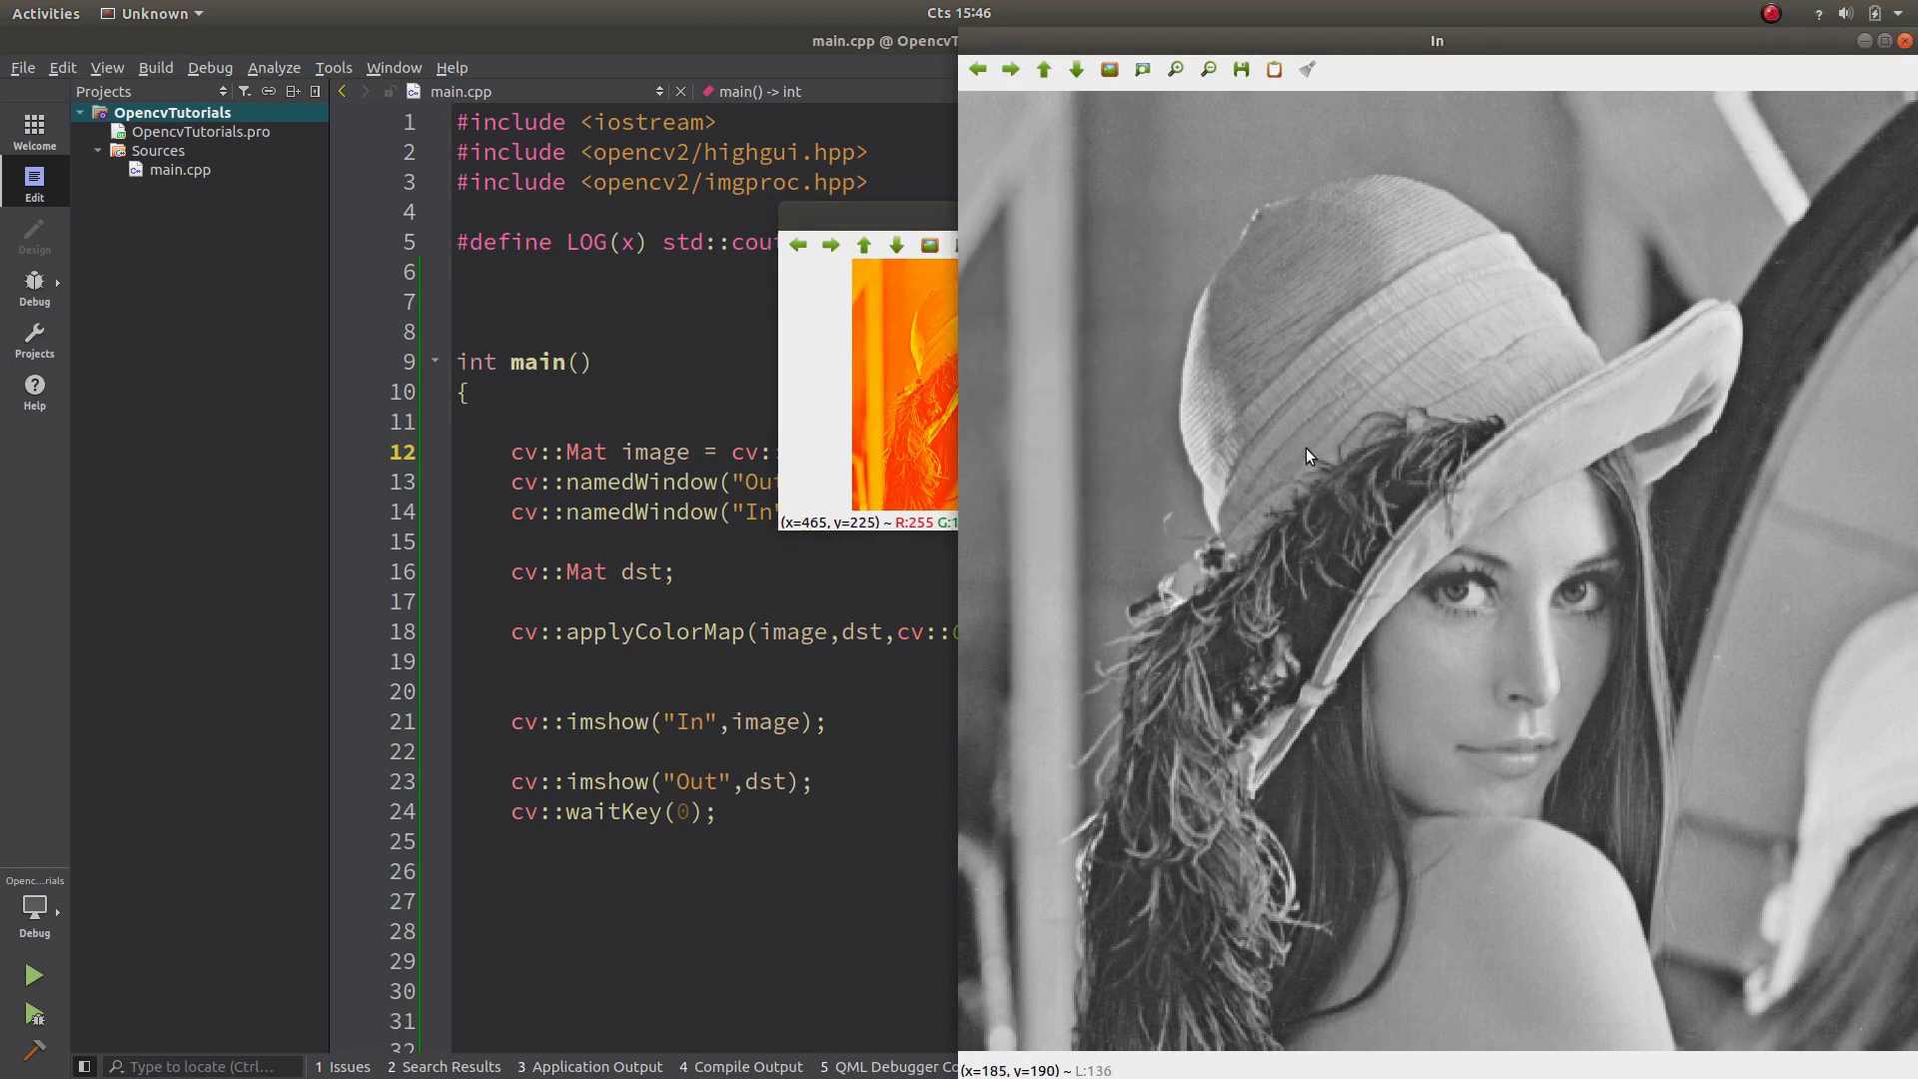
{"action": "left_click", "coordinate": [911, 412]}
{"action": "left_click_drag", "start_coordinate": [970, 216], "coordinate": [678, 235]}
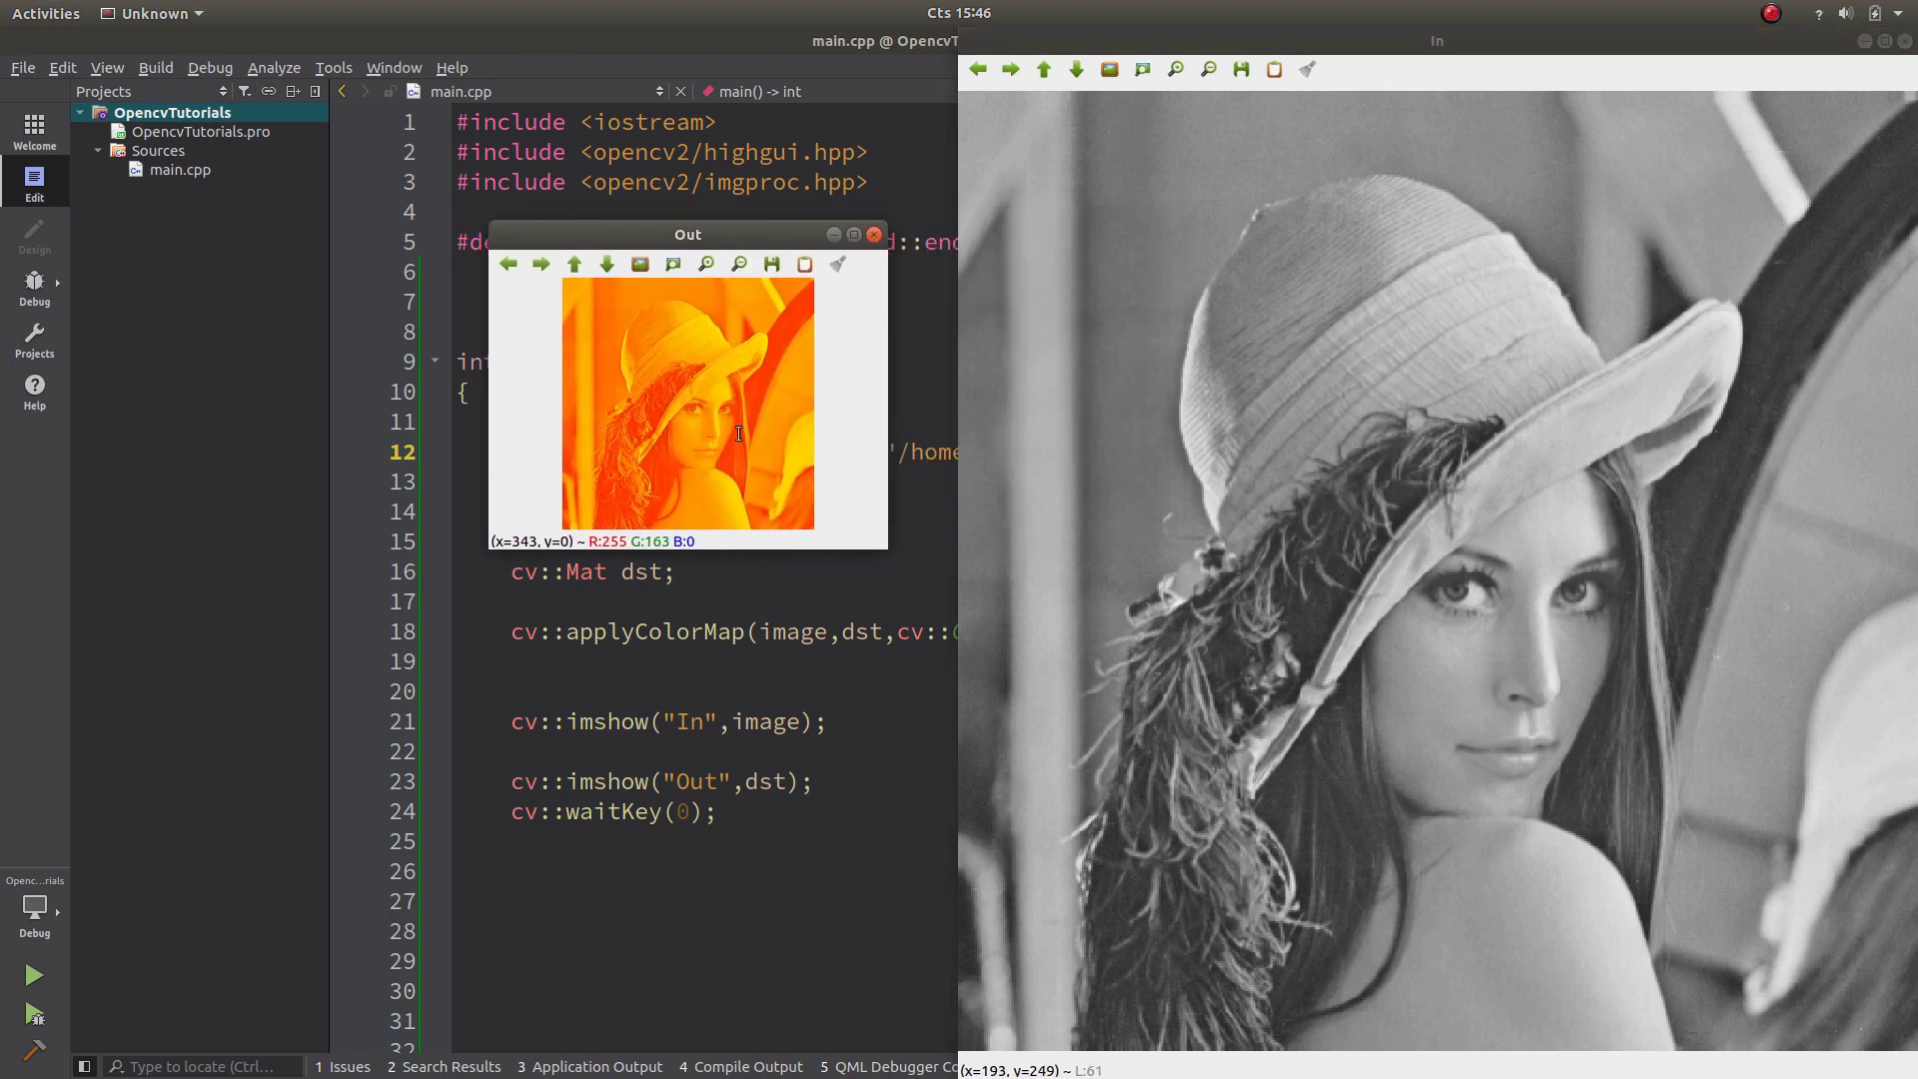
{"action": "scroll", "coordinate": [858, 685], "scroll_direction": "down", "scroll_amount": 3}
{"action": "scroll", "coordinate": [766, 643], "scroll_direction": "down", "scroll_amount": 1}
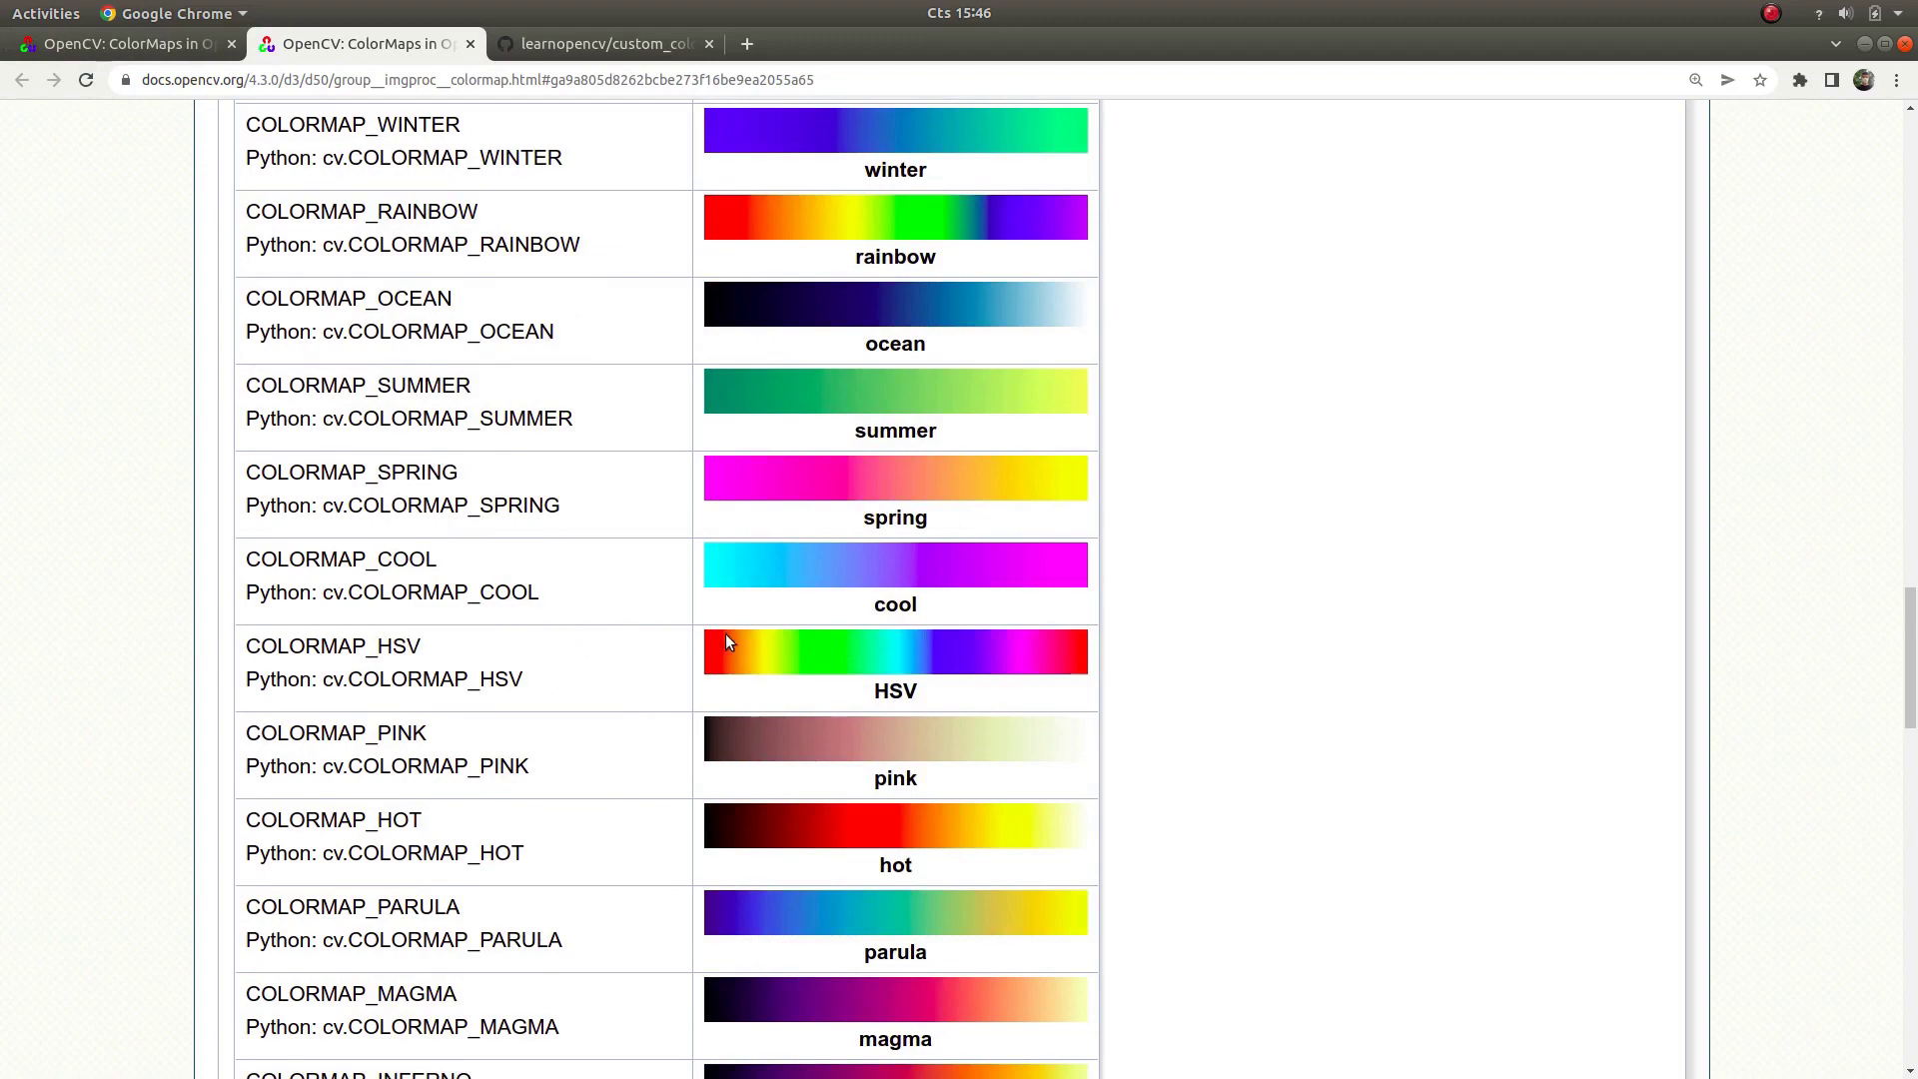
Replace COLORMAP_AUTUMN with COLORMAP_COOL in the applyColorMap call on line 18.
{"action": "left_click", "coordinate": [1864, 43]}
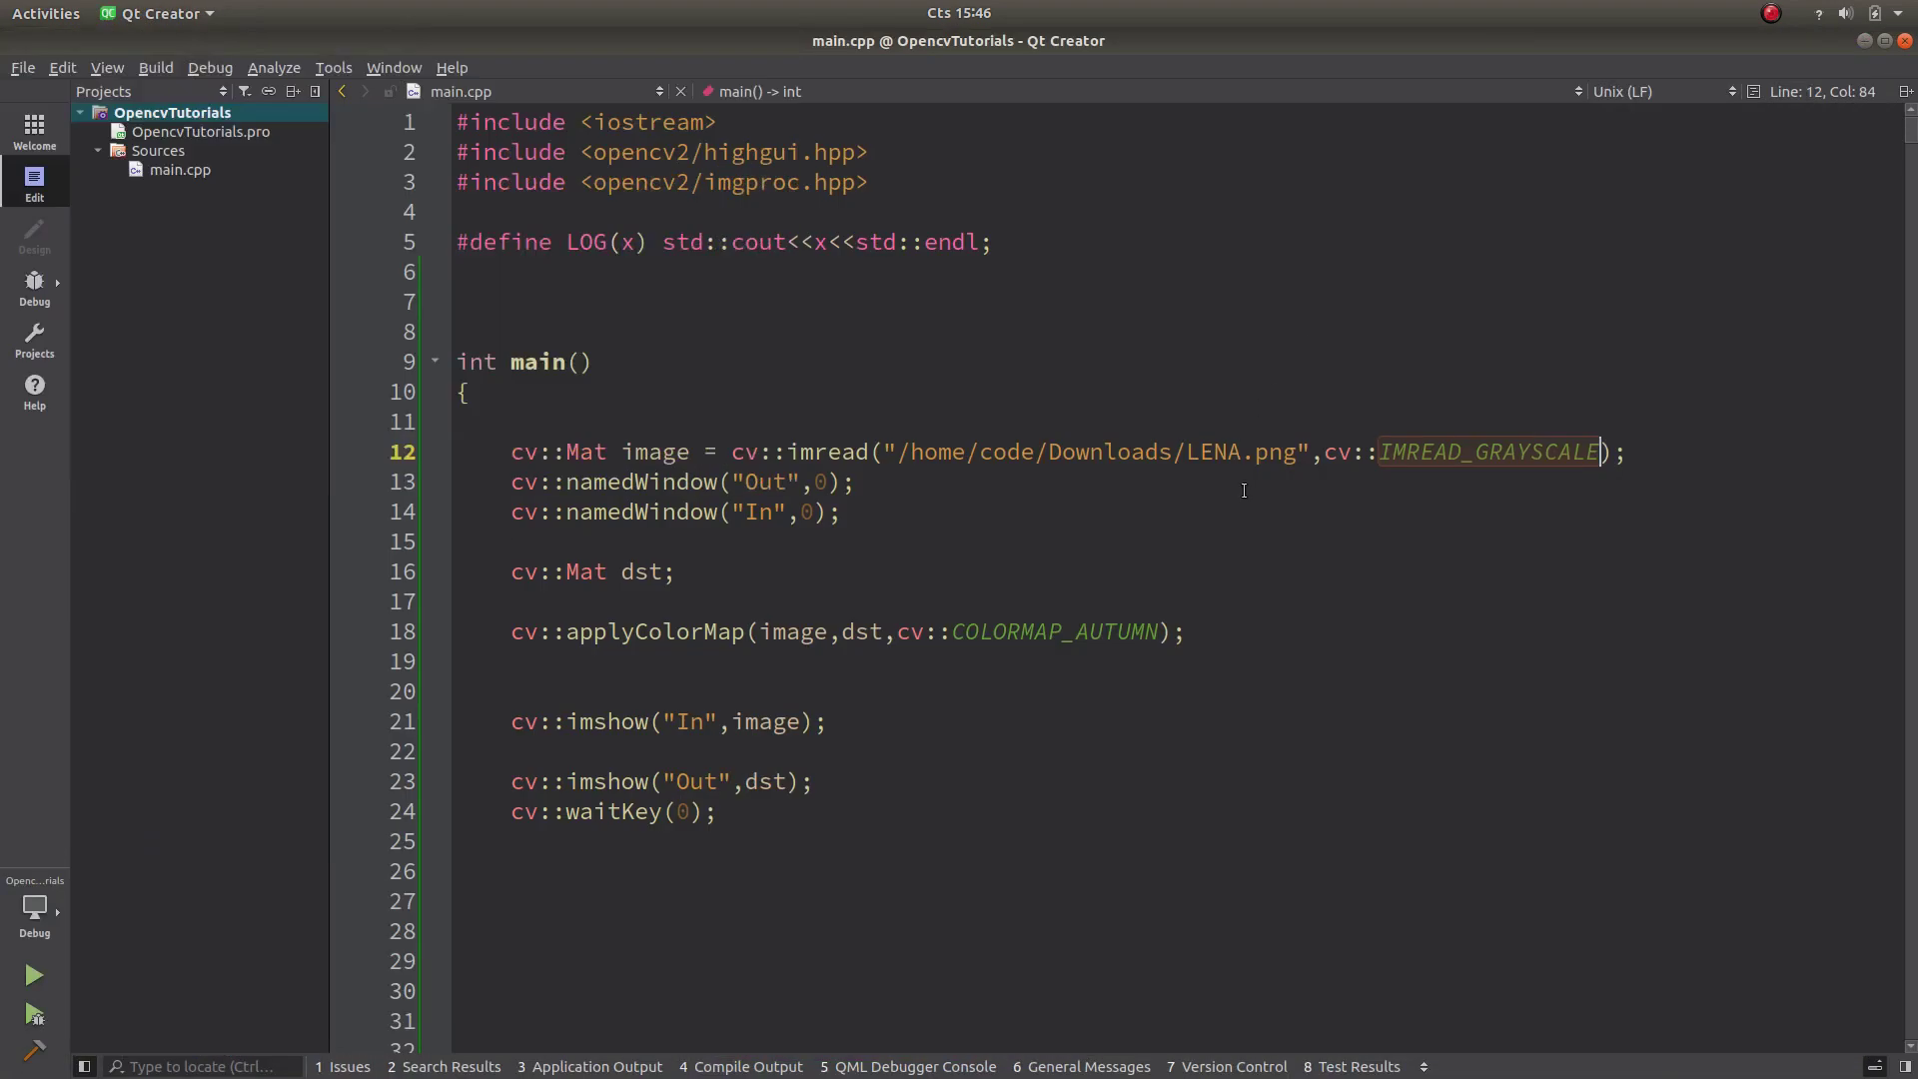
{"action": "double_click", "coordinate": [1088, 631]}
{"action": "type", "text": "col"}
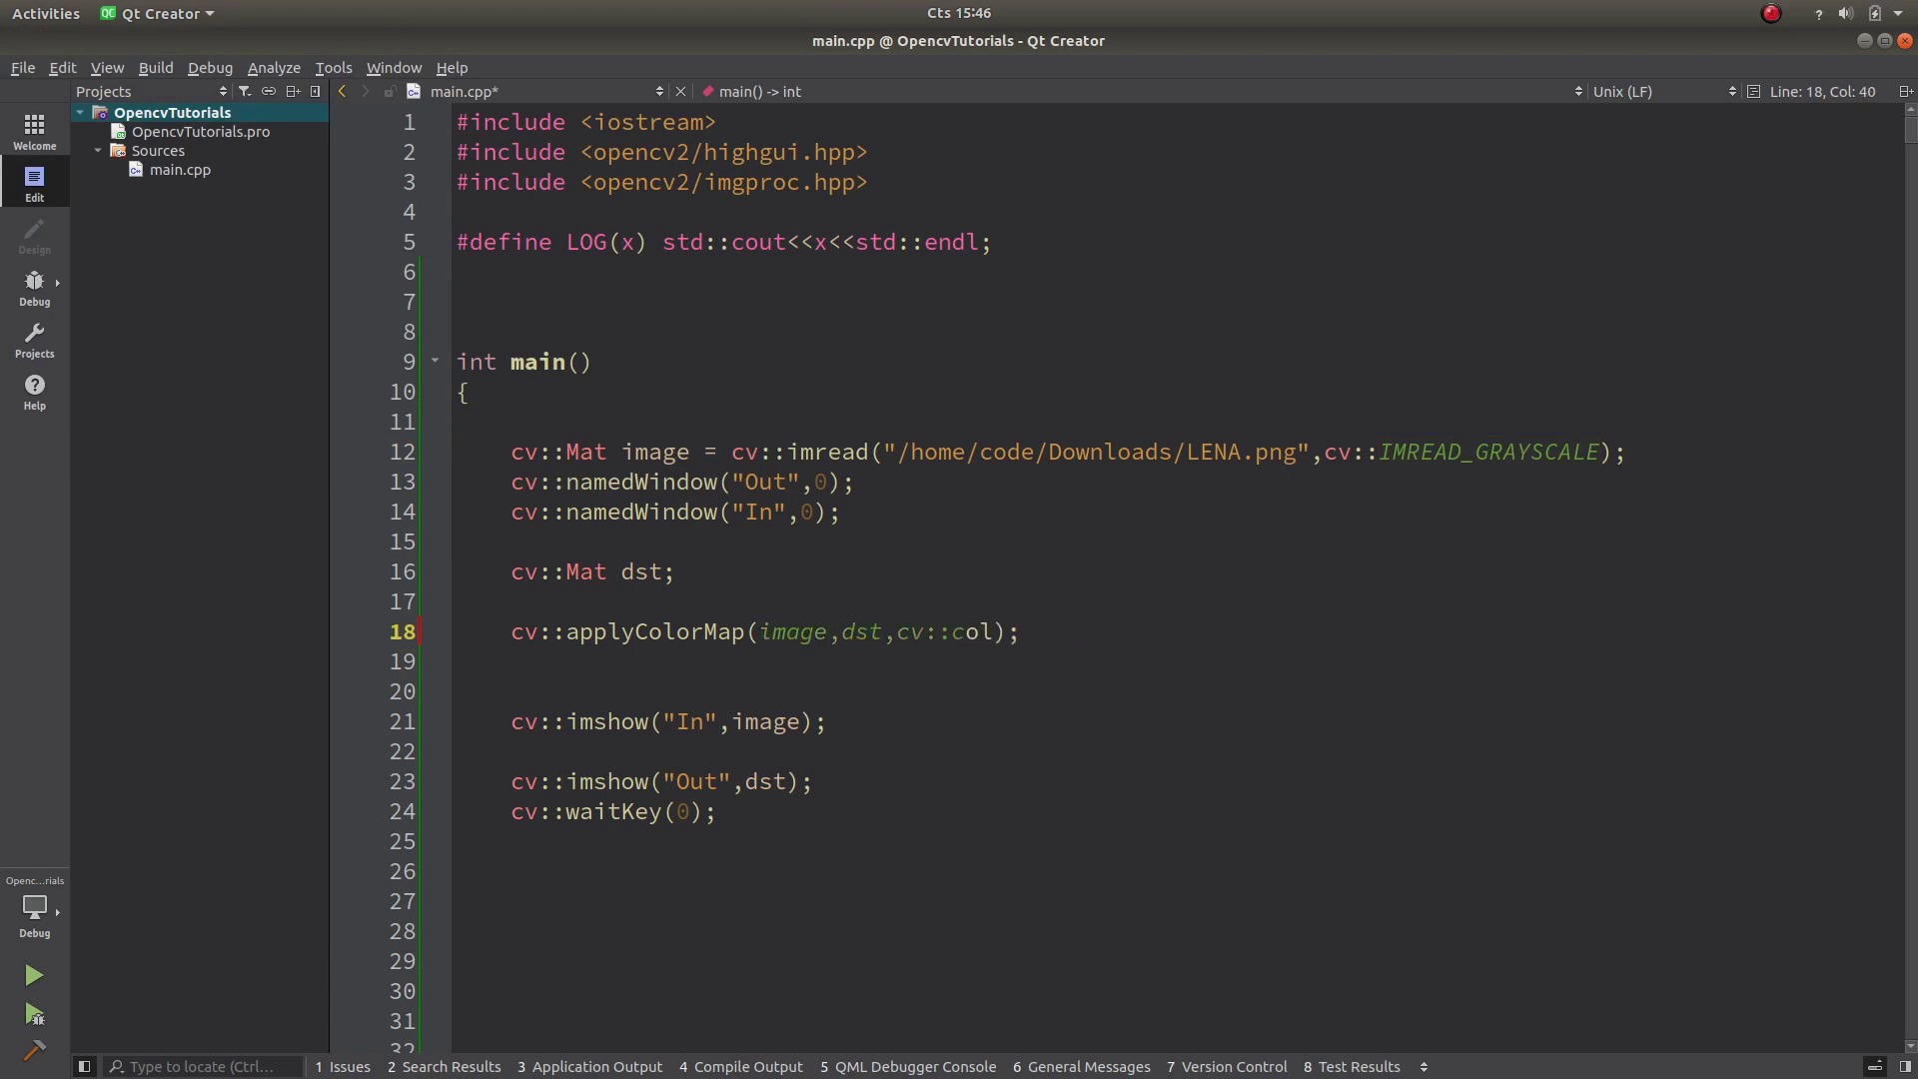
{"action": "type", "text": "orm"}
{"action": "key", "text": "Down"}
{"action": "key", "text": "Down"}
{"action": "key", "text": "Down"}
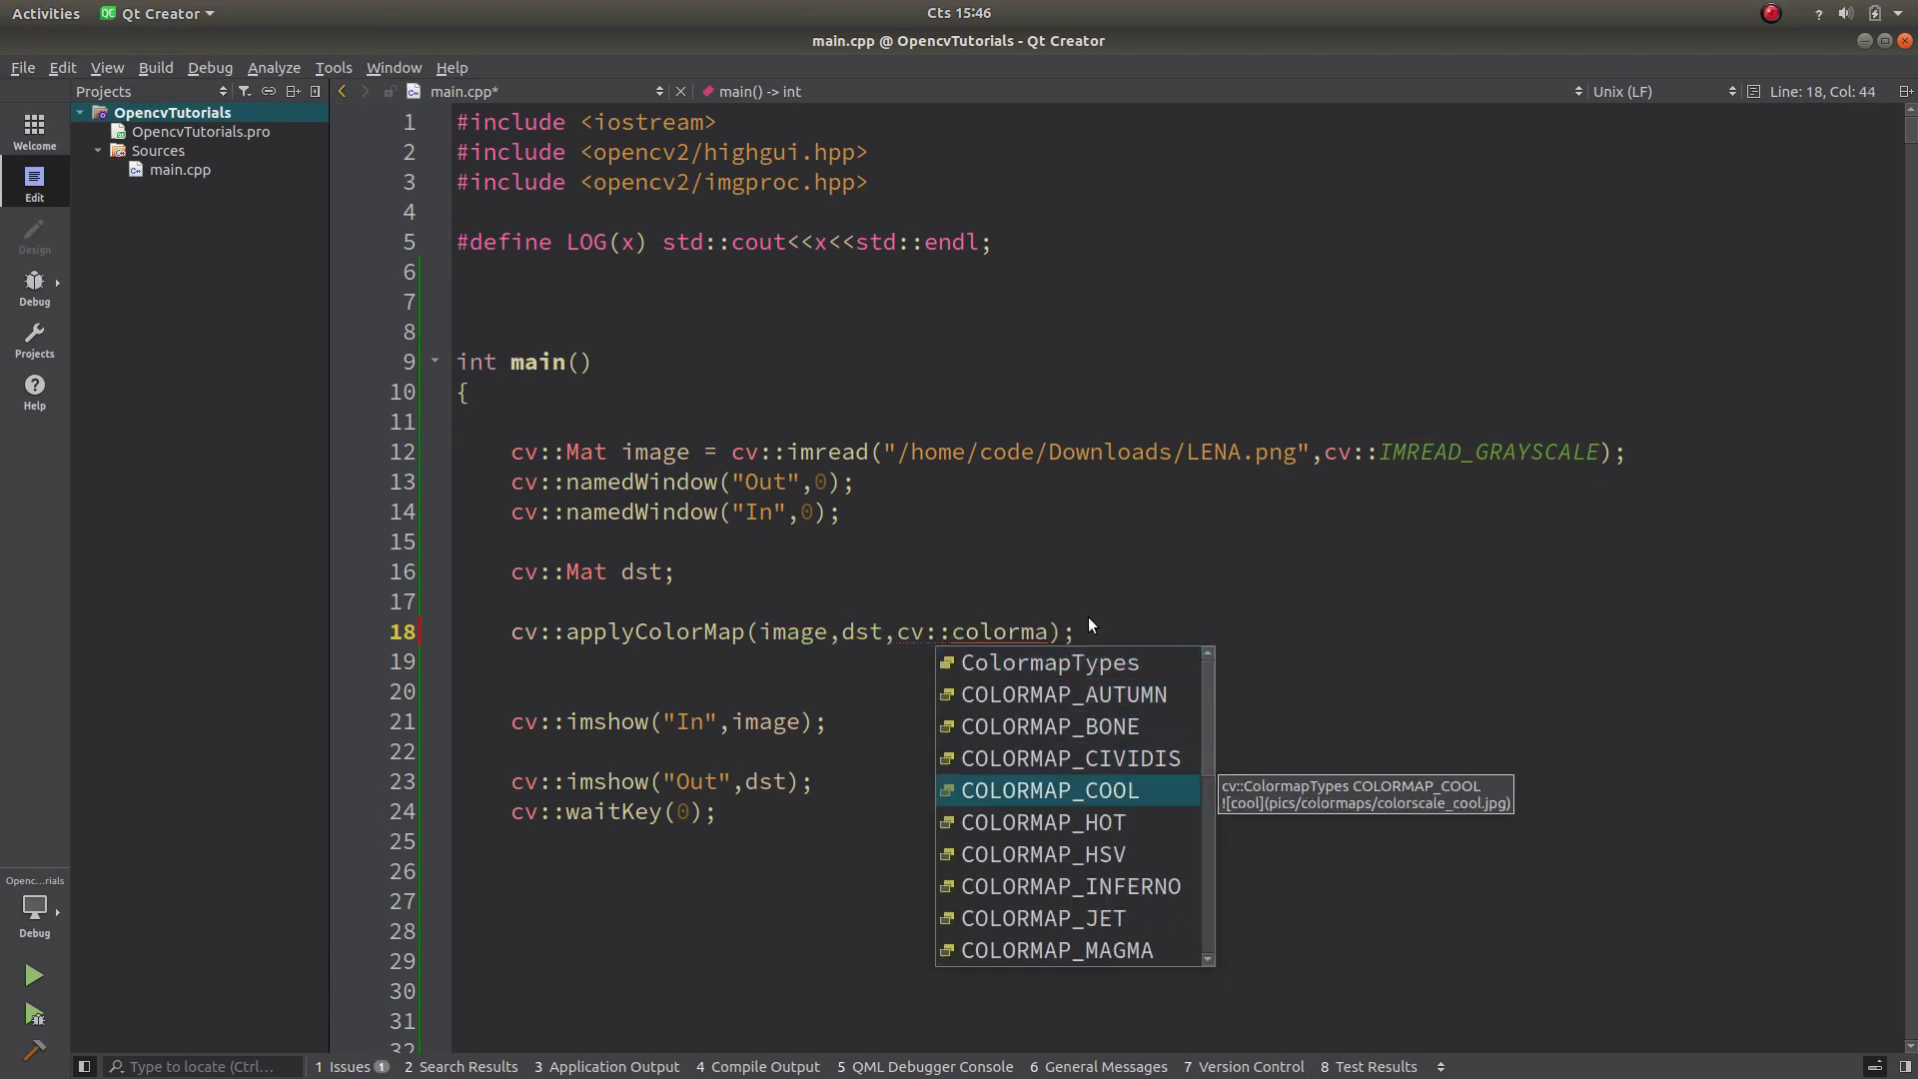
{"action": "key", "text": "Return"}
Run to see the cyan-magenta COOL output enlarged on the right, then close the windows.
{"action": "key", "text": "ctrl+r"}
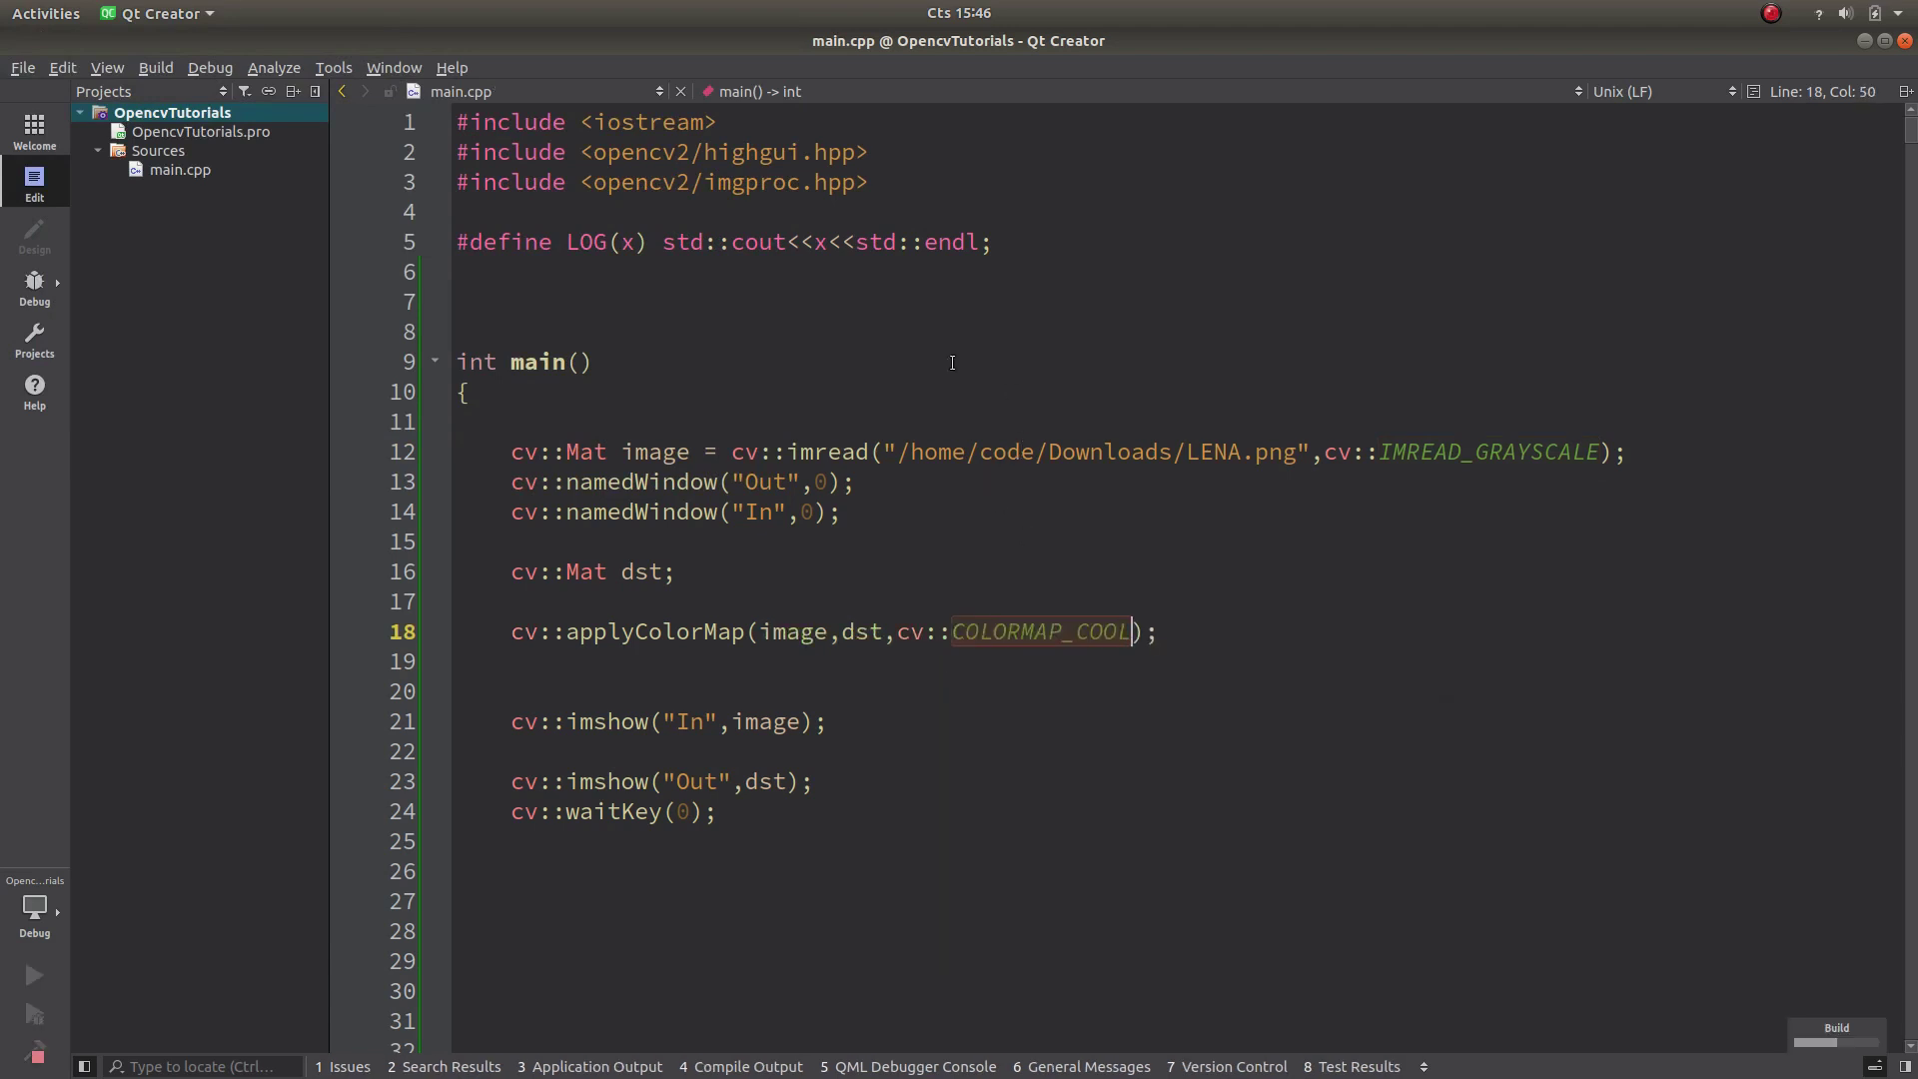
{"action": "left_click_drag", "start_coordinate": [798, 206], "coordinate": [1916, 450]}
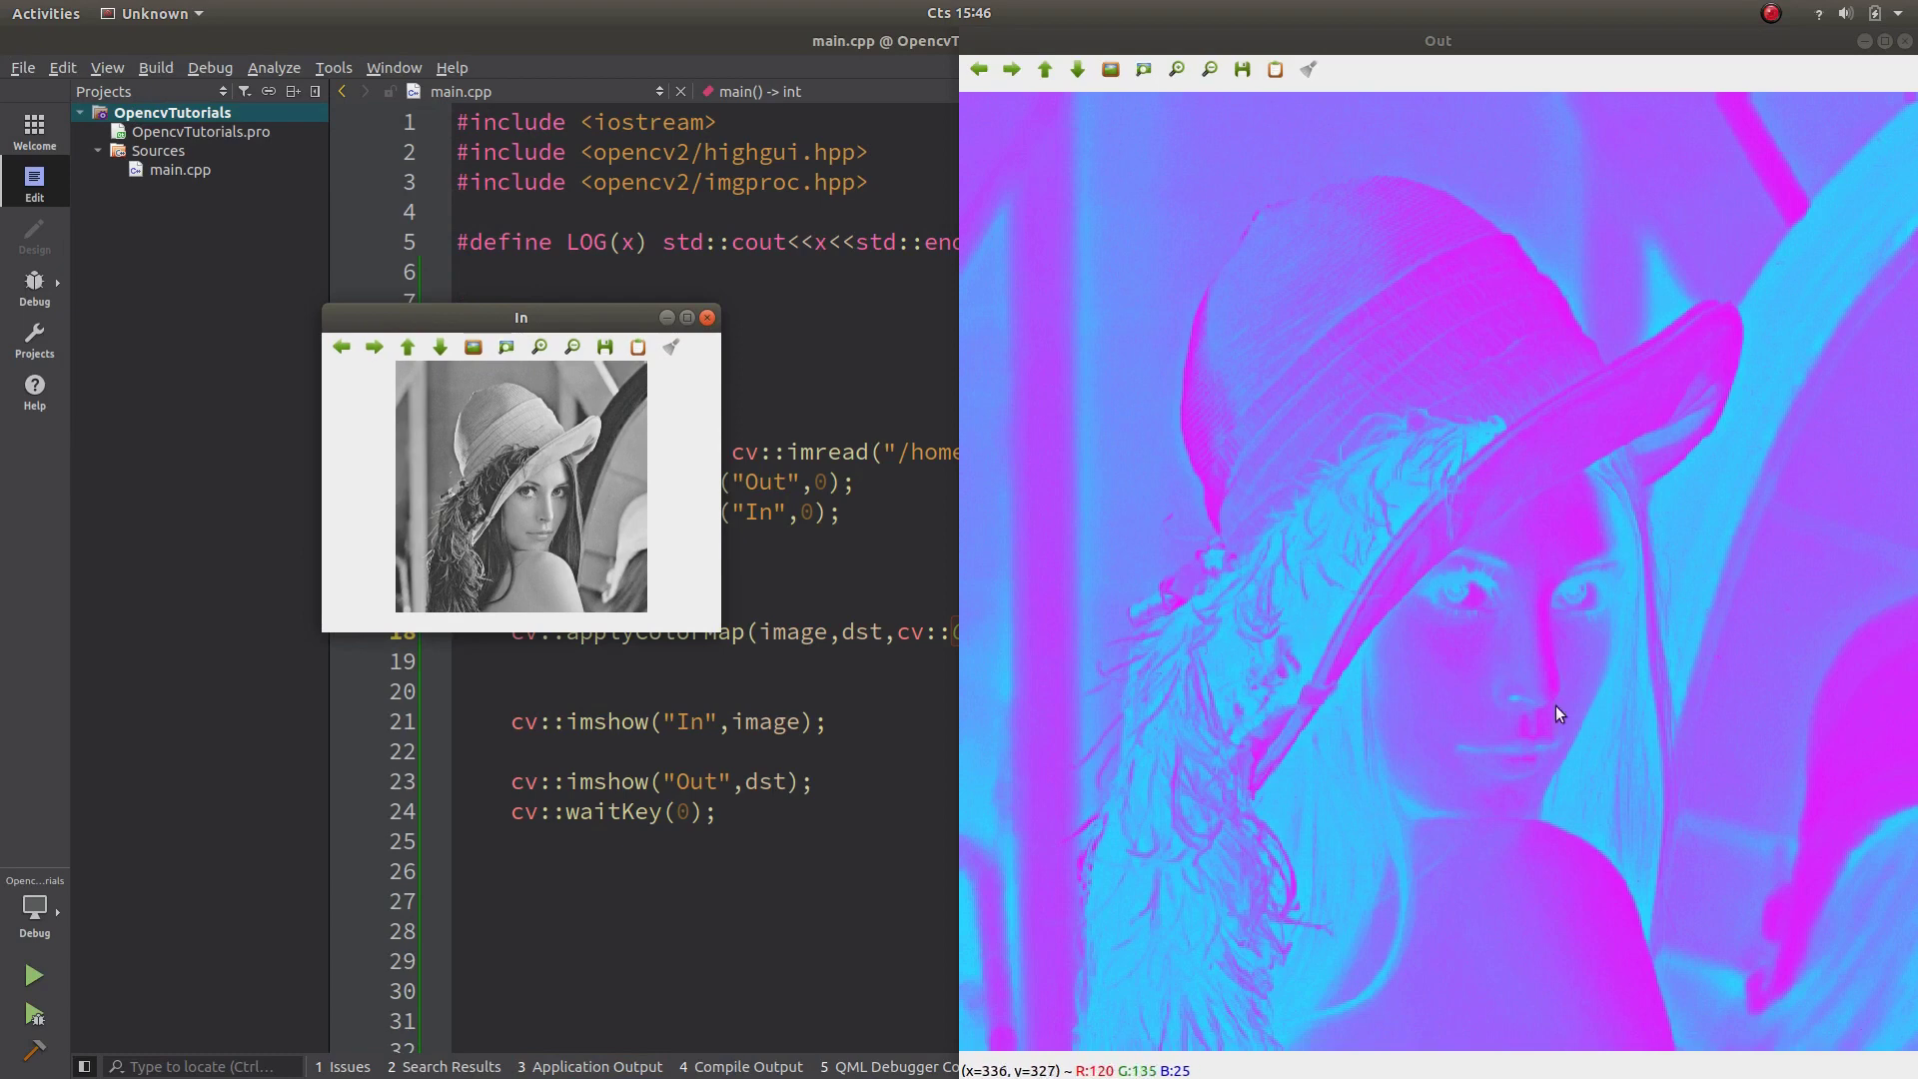
{"action": "key", "text": "Escape"}
{"action": "triple_click", "coordinate": [811, 631]}
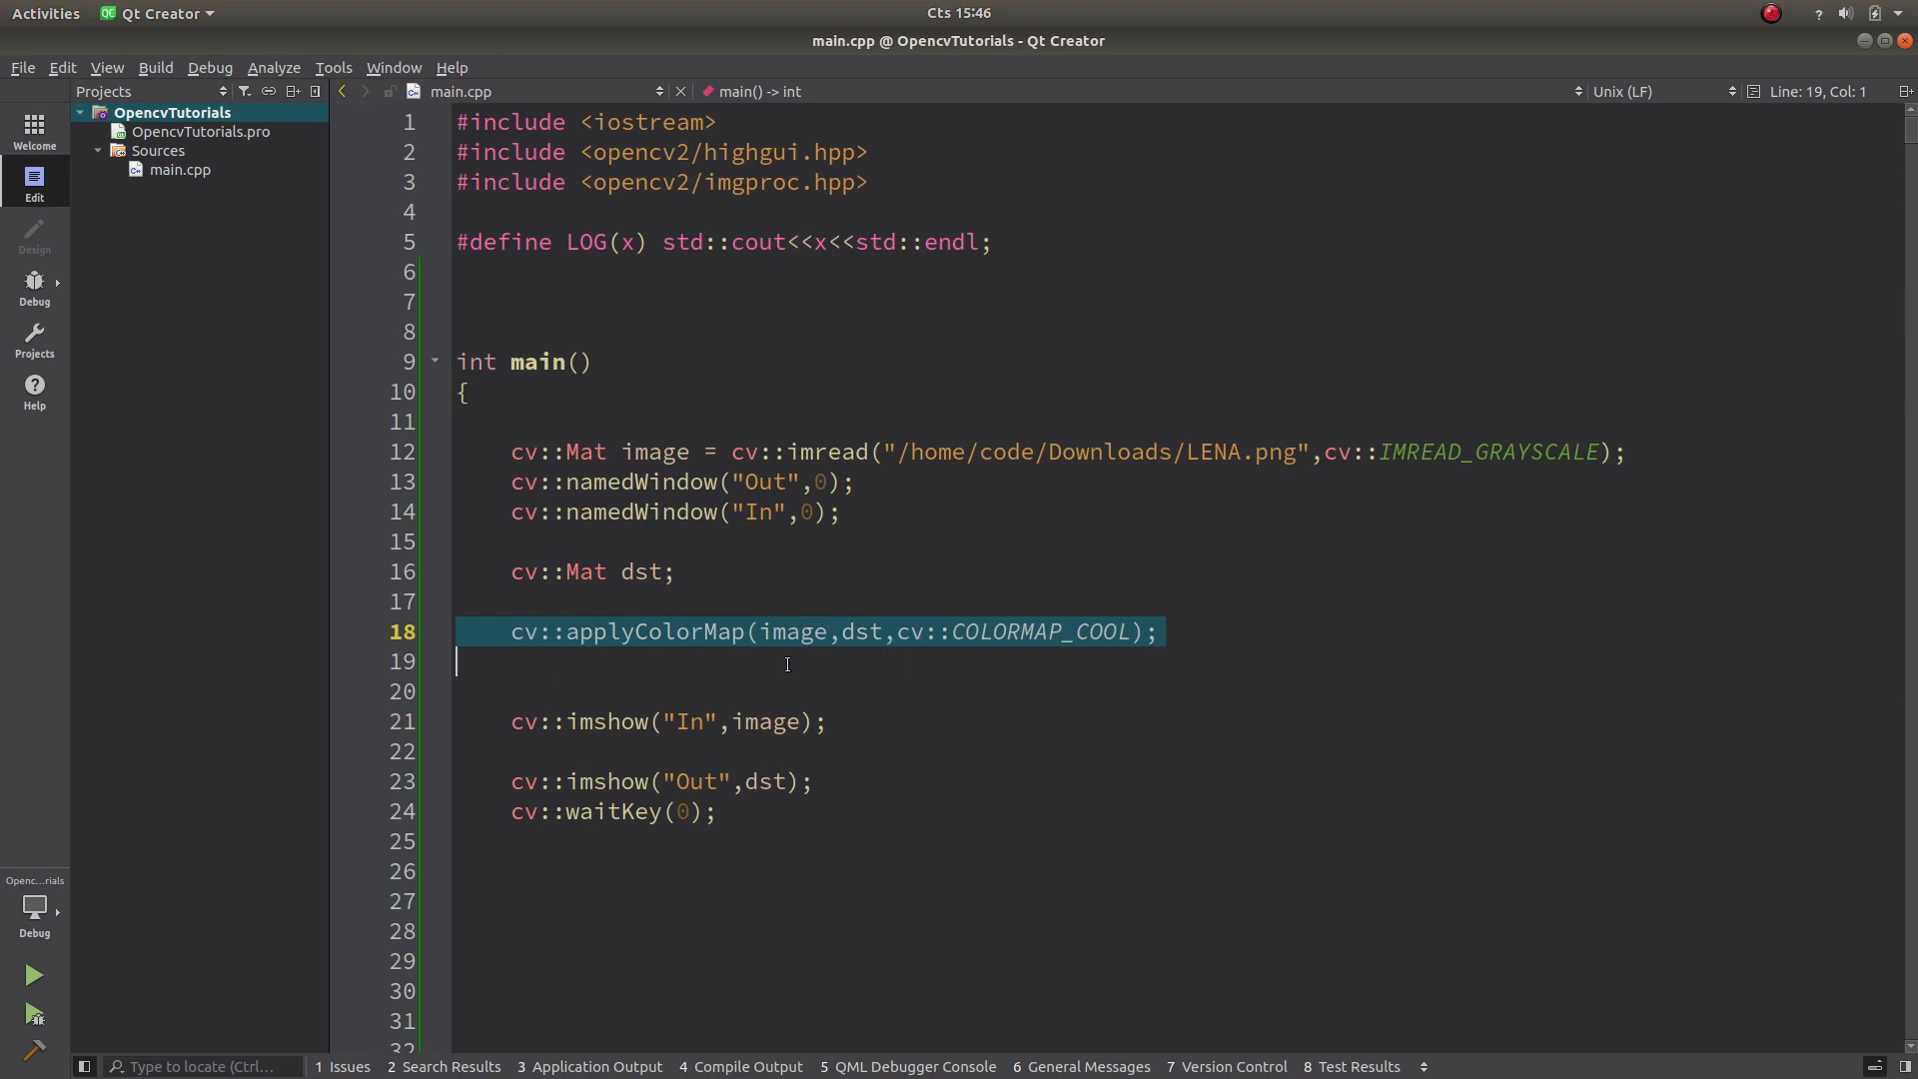
Delete the single-colormap code from the dst declaration through waitKey.
{"action": "left_click", "coordinate": [751, 834]}
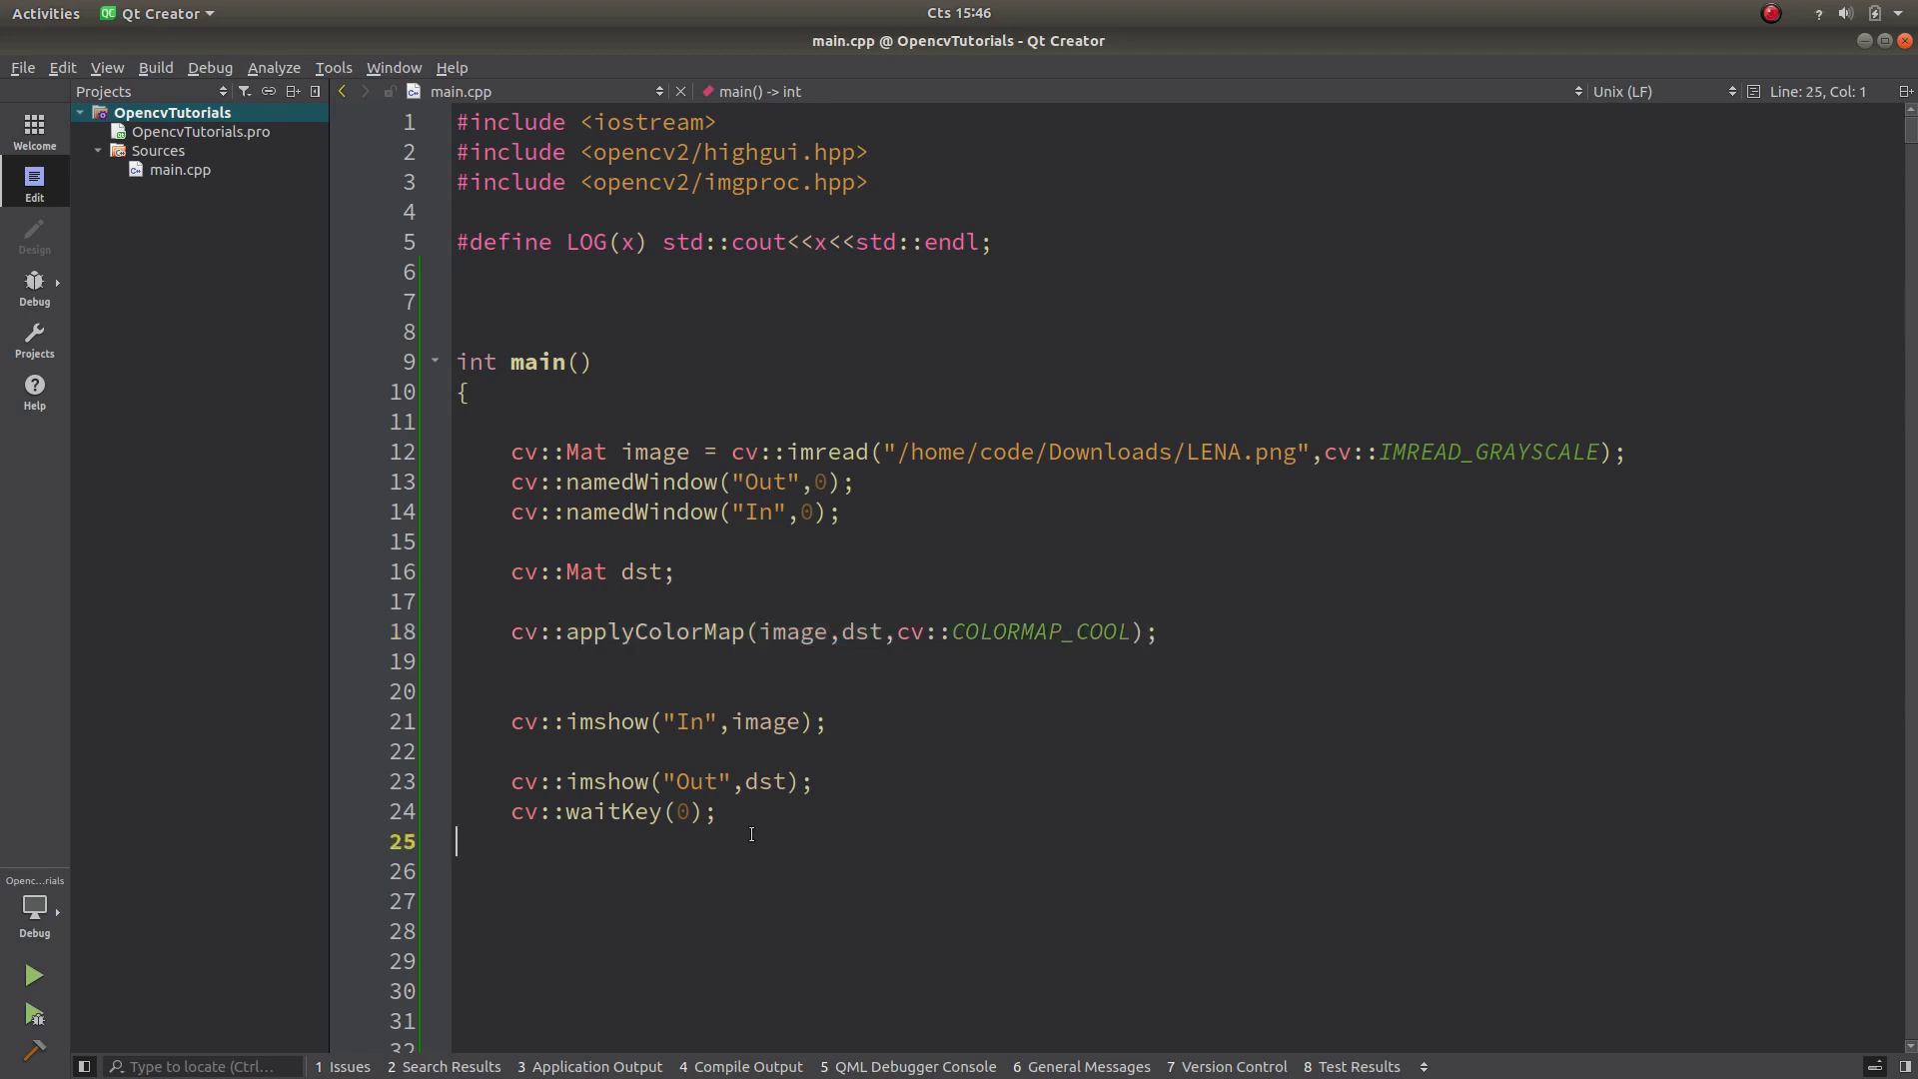
{"action": "left_click_drag", "start_coordinate": [736, 828], "coordinate": [512, 572]}
{"action": "key", "text": "Delete"}
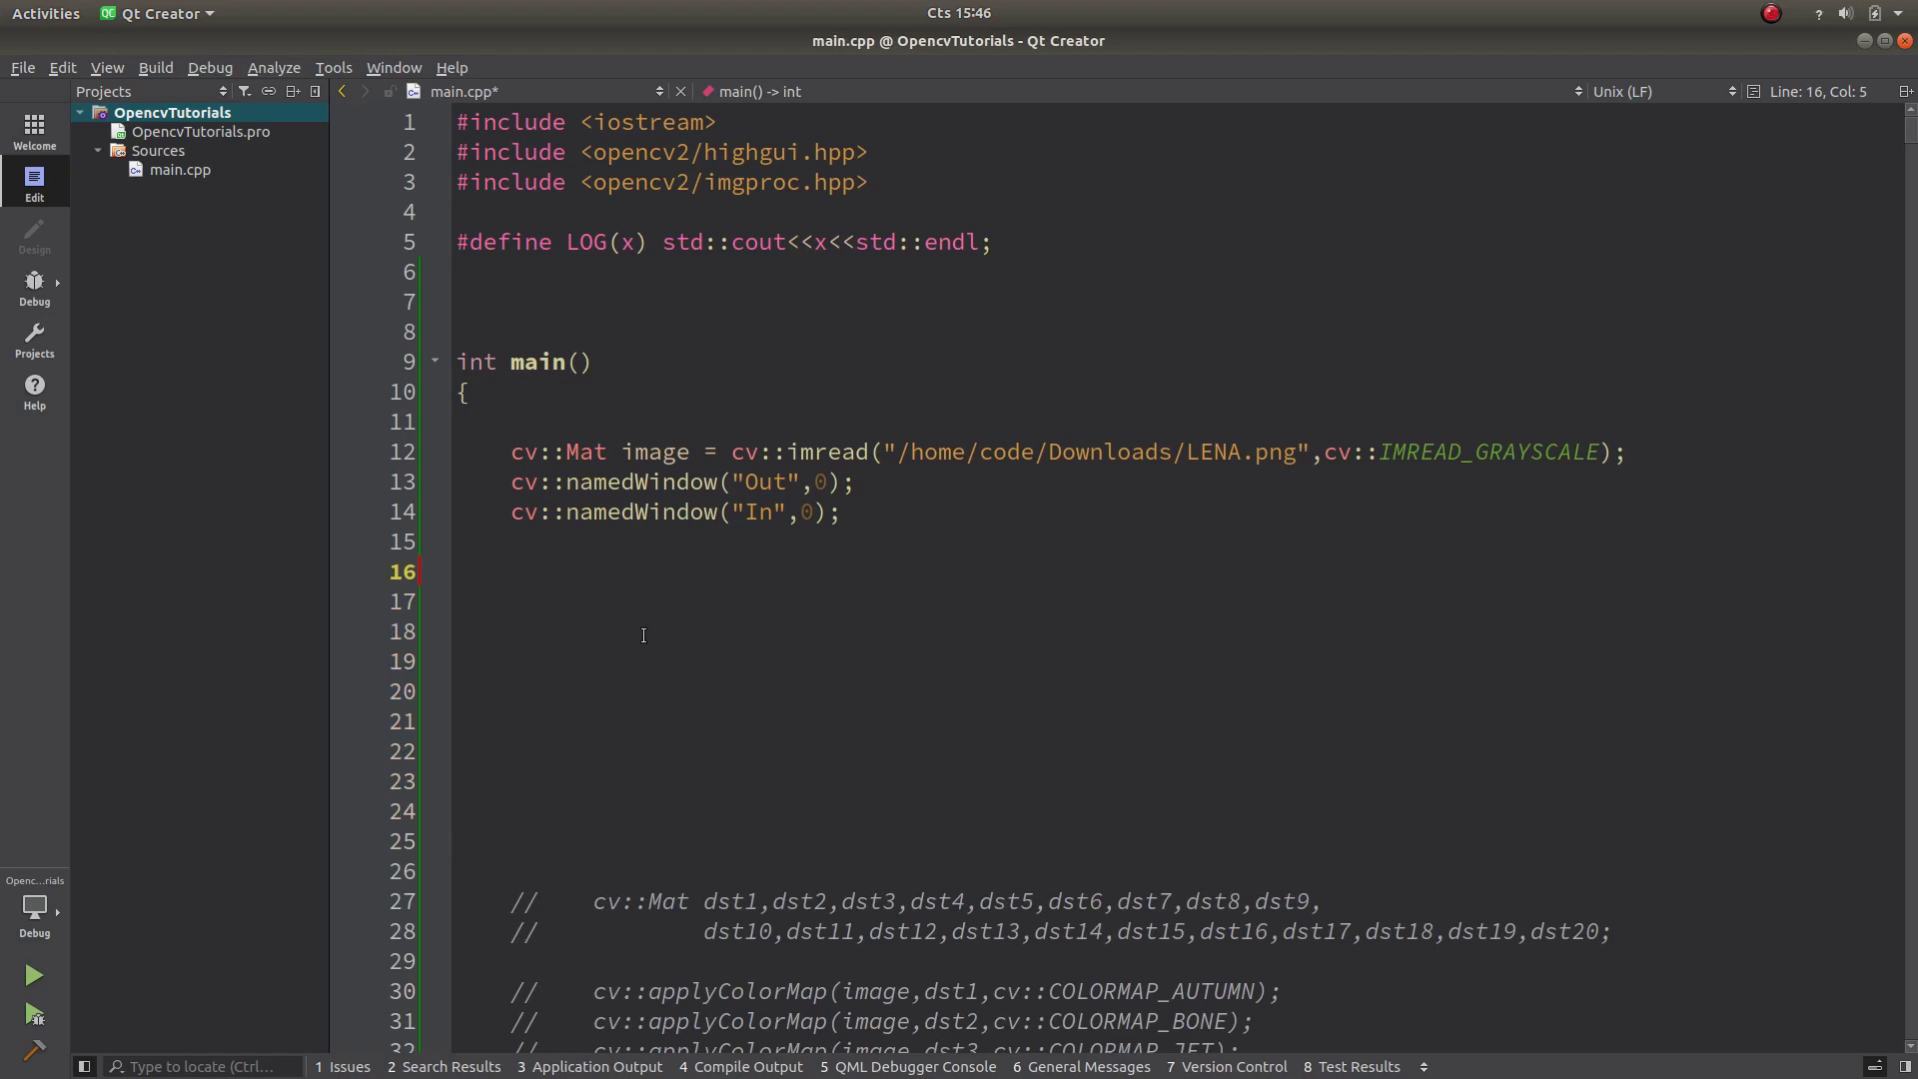
{"action": "scroll", "coordinate": [465, 369], "scroll_direction": "down", "scroll_amount": 7}
Uncomment the twenty-colormap block via Toggle Comment Selection and remove the extra blank lines.
{"action": "mouse_move", "coordinate": [464, 238]}
{"action": "left_mouse_down"}
{"action": "mouse_move", "coordinate": [844, 674]}
{"action": "mouse_move", "coordinate": [800, 689]}
{"action": "left_mouse_up"}
{"action": "right_click", "coordinate": [660, 404]}
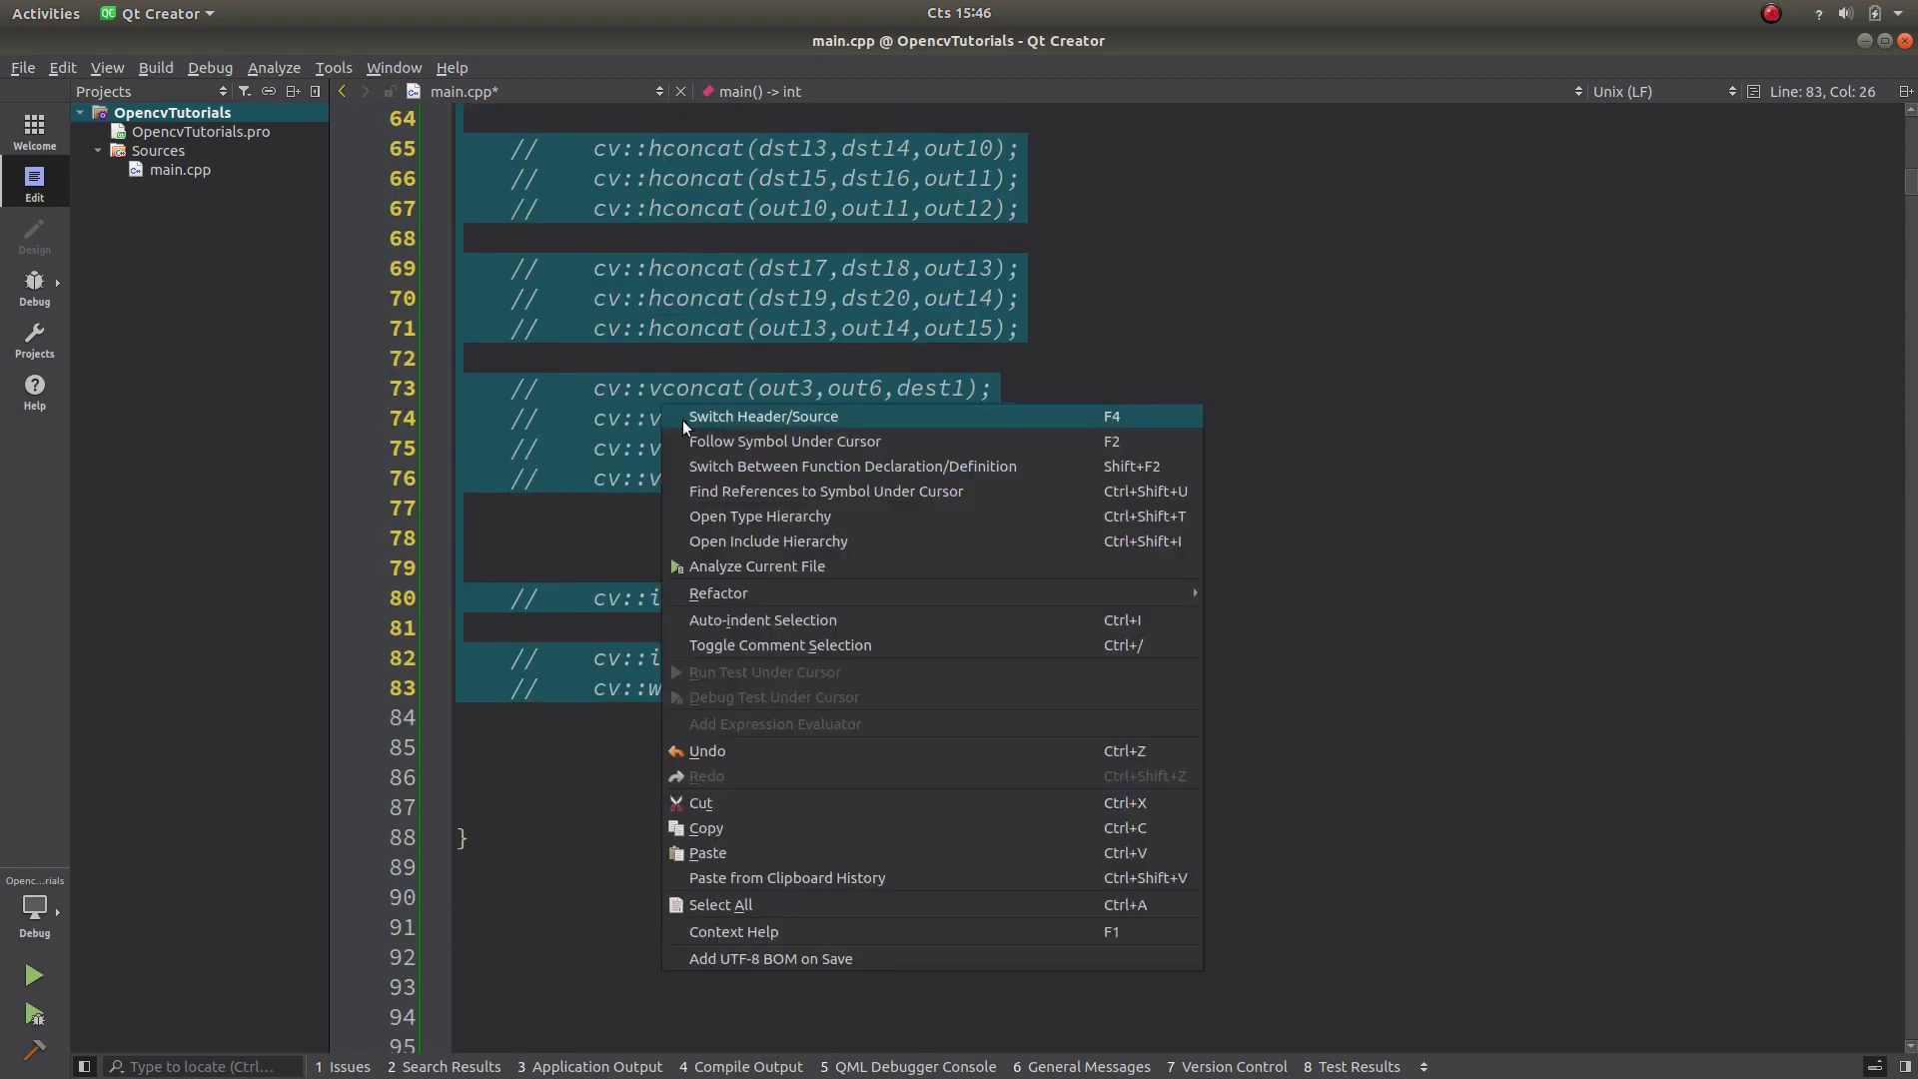
{"action": "left_click", "coordinate": [797, 642]}
{"action": "scroll", "coordinate": [811, 634], "scroll_direction": "up", "scroll_amount": 12}
{"action": "scroll", "coordinate": [810, 634], "scroll_direction": "up", "scroll_amount": 8}
{"action": "left_click", "coordinate": [637, 659]}
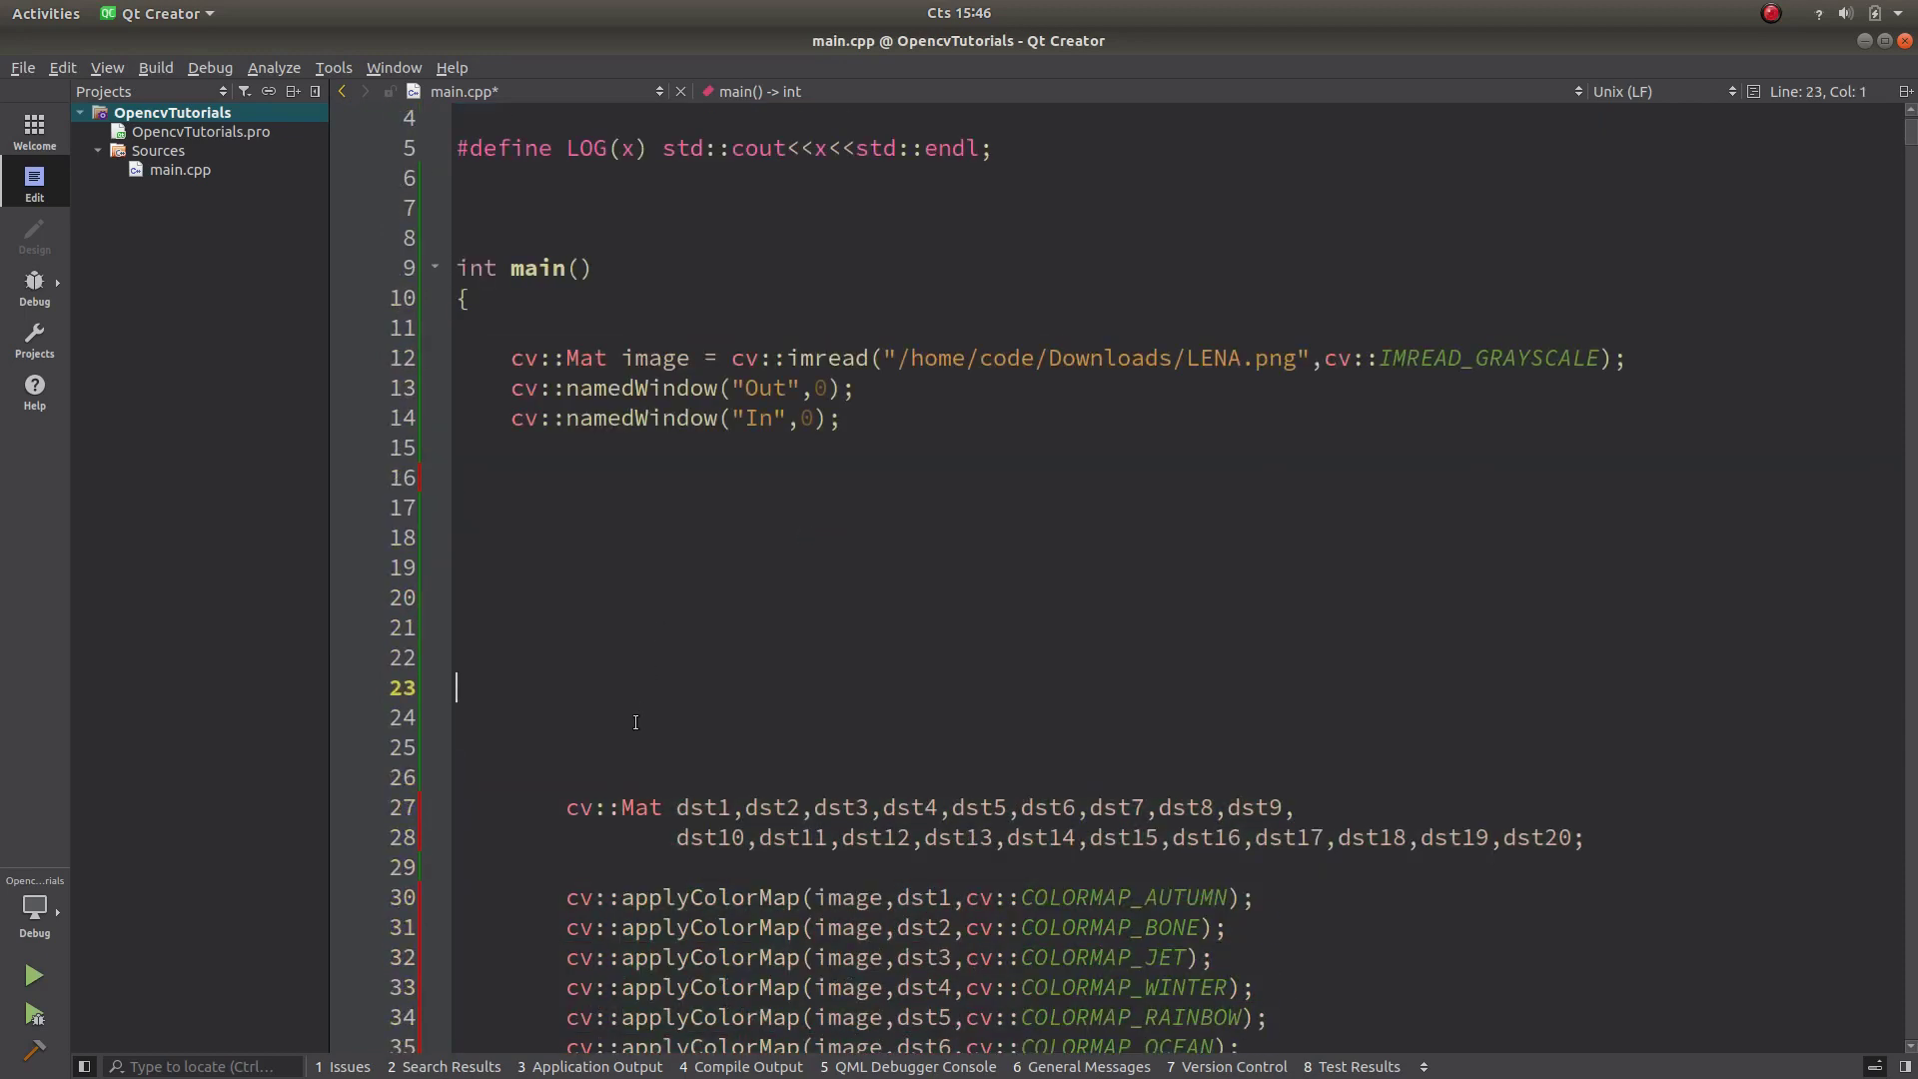
{"action": "key", "text": "BackSpace"}
{"action": "key", "text": "BackSpace"}
{"action": "key", "text": "BackSpace"}
{"action": "key", "text": "BackSpace"}
{"action": "key", "text": "BackSpace"}
{"action": "key", "text": "BackSpace"}
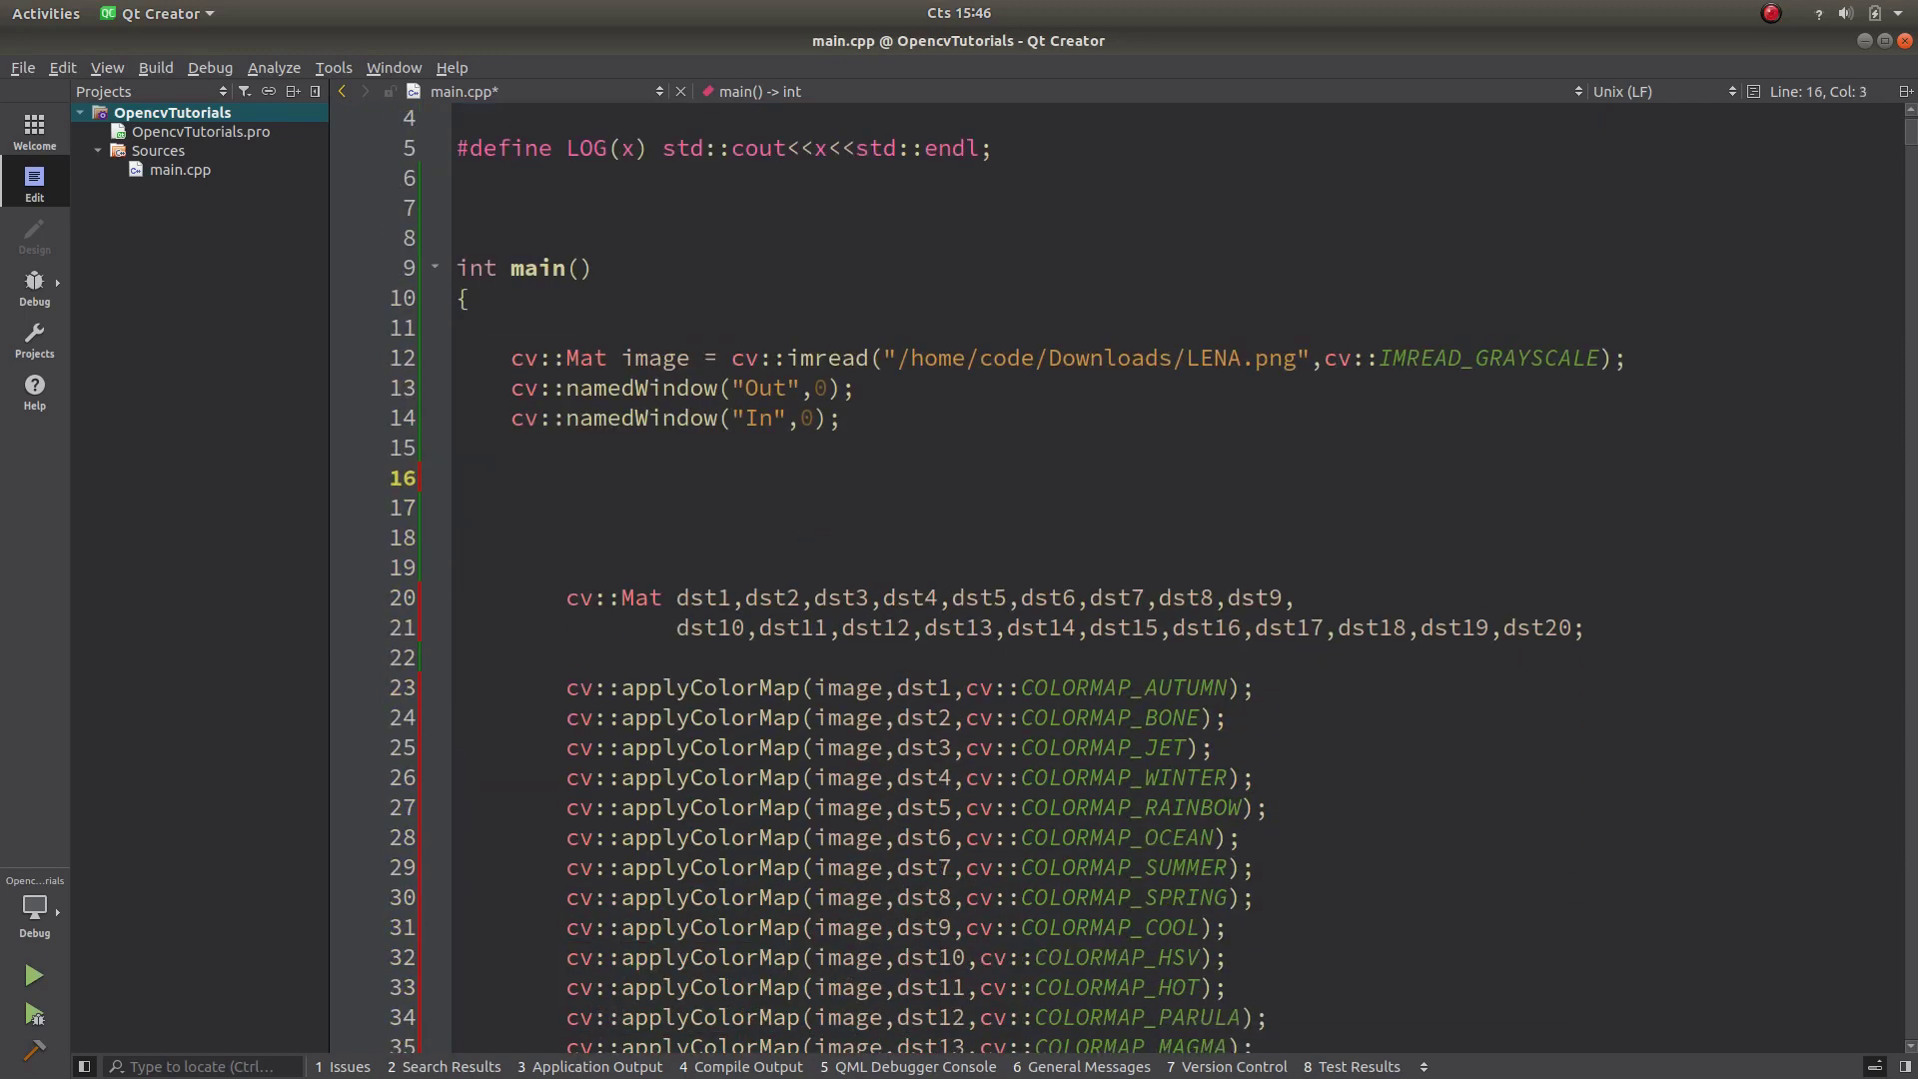
Re-indent the whole file with Ctrl+I, then save, build and run it.
{"action": "key", "text": "ctrl+a"}
{"action": "key", "text": "ctrl+i"}
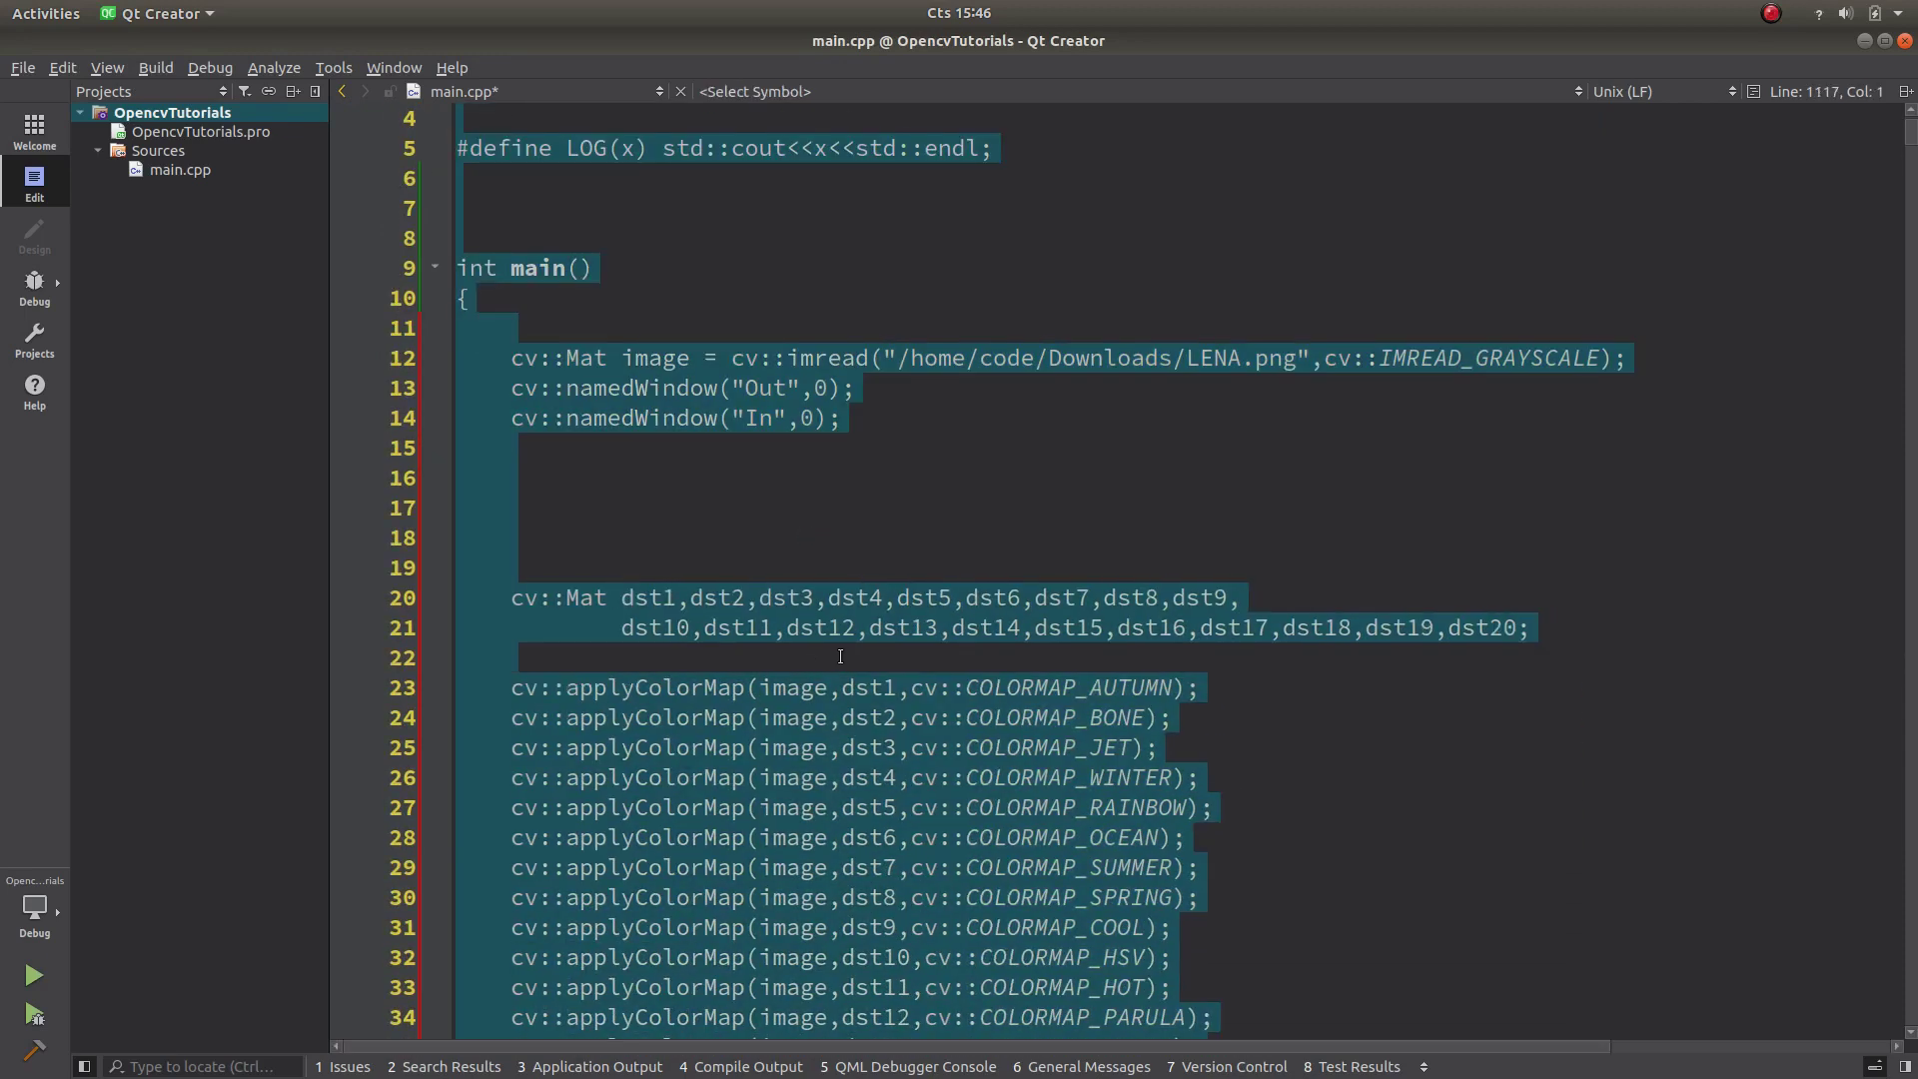
{"action": "left_click", "coordinate": [841, 655]}
{"action": "key", "text": "ctrl+r"}
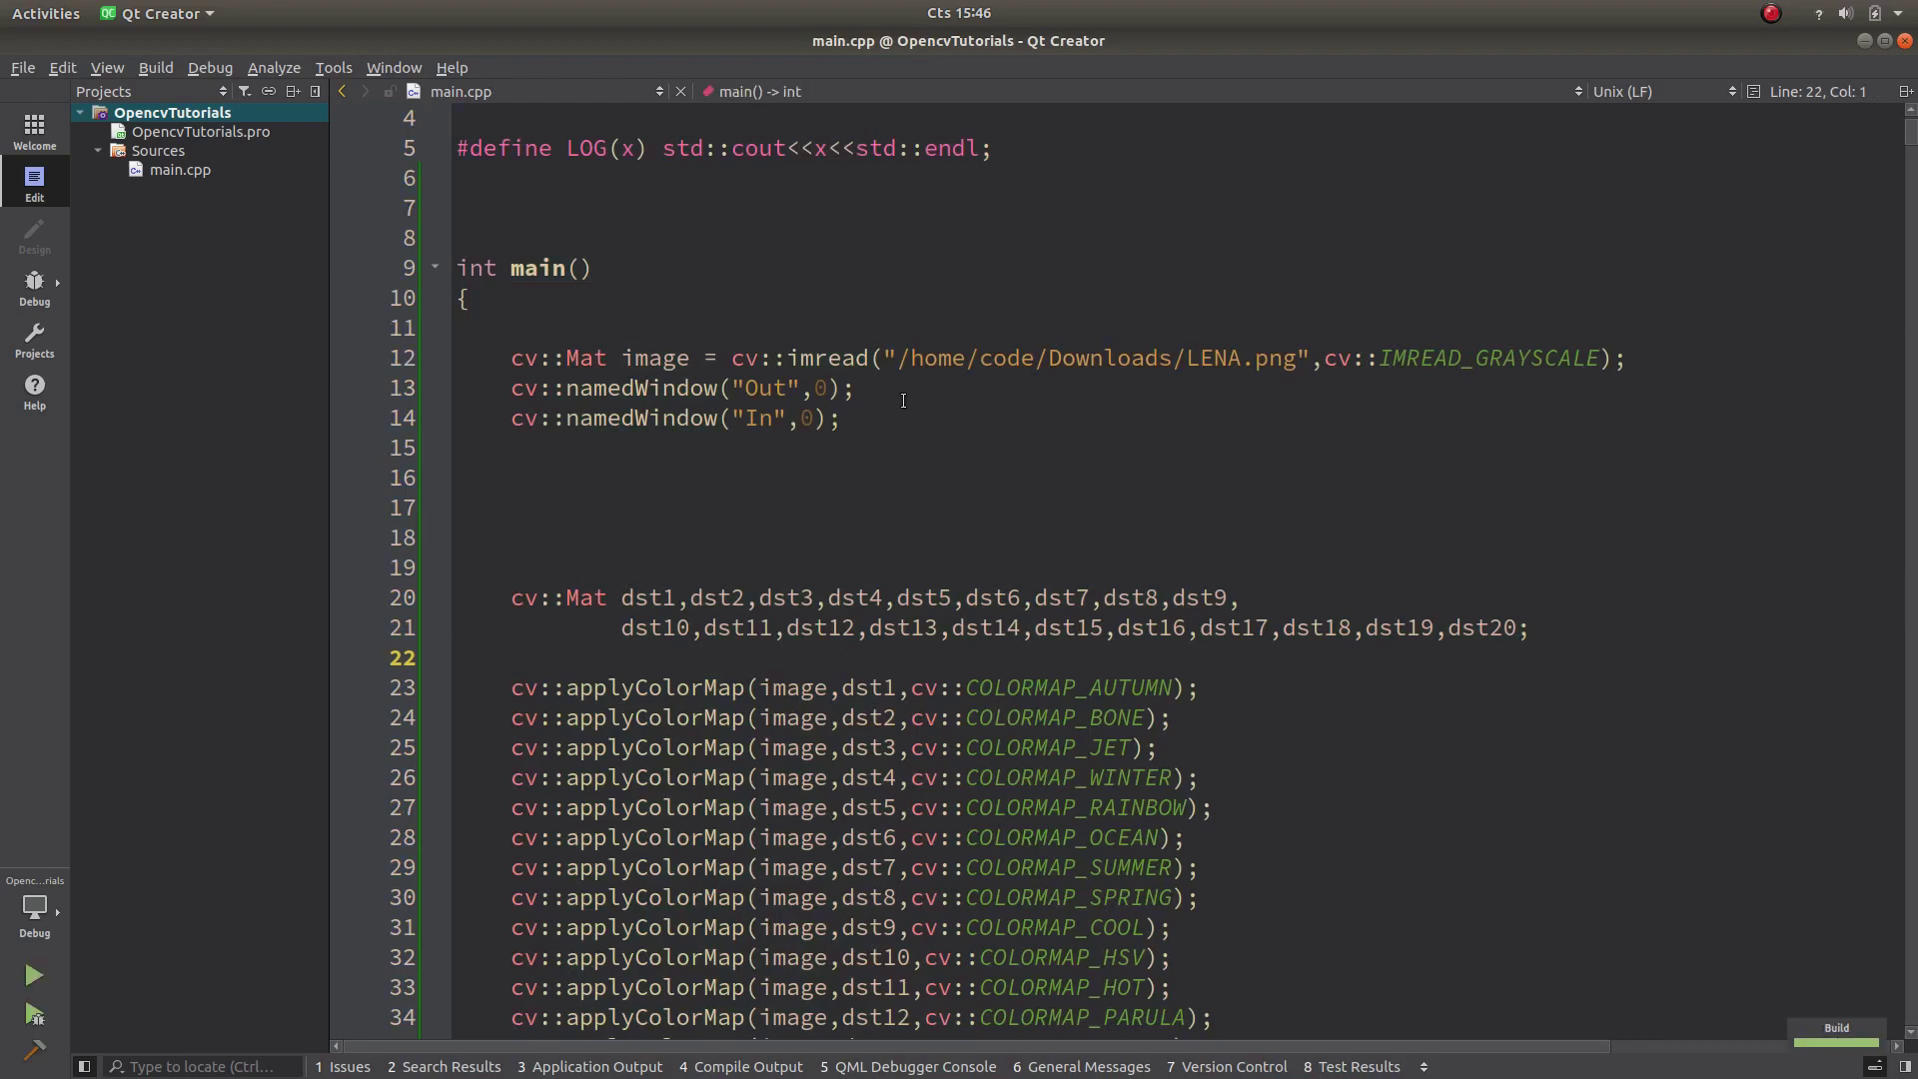
Tile the Out grid window to the right half and the In window to the left half.
{"action": "left_click_drag", "start_coordinate": [319, 114], "coordinate": [571, 463]}
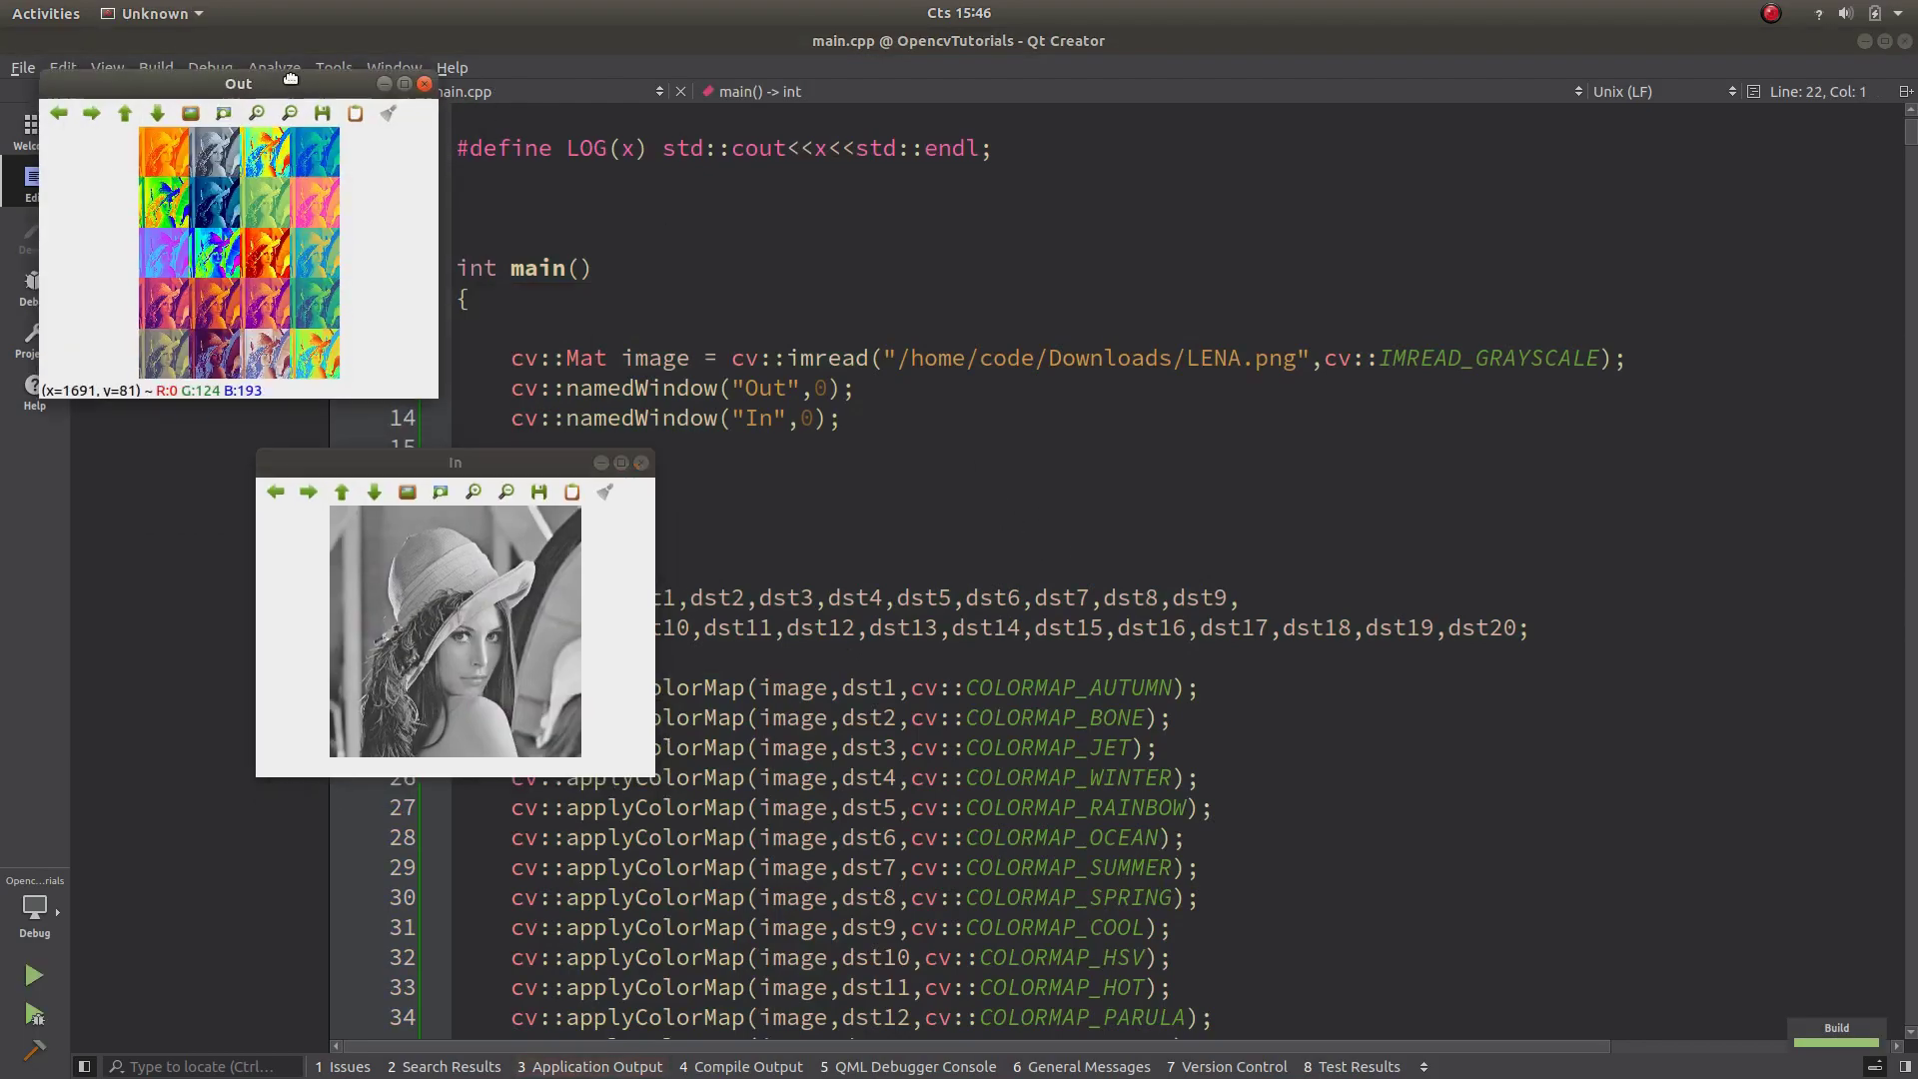
{"action": "key", "text": "super+Right"}
{"action": "left_click", "coordinate": [570, 464]}
{"action": "key", "text": "super+Left"}
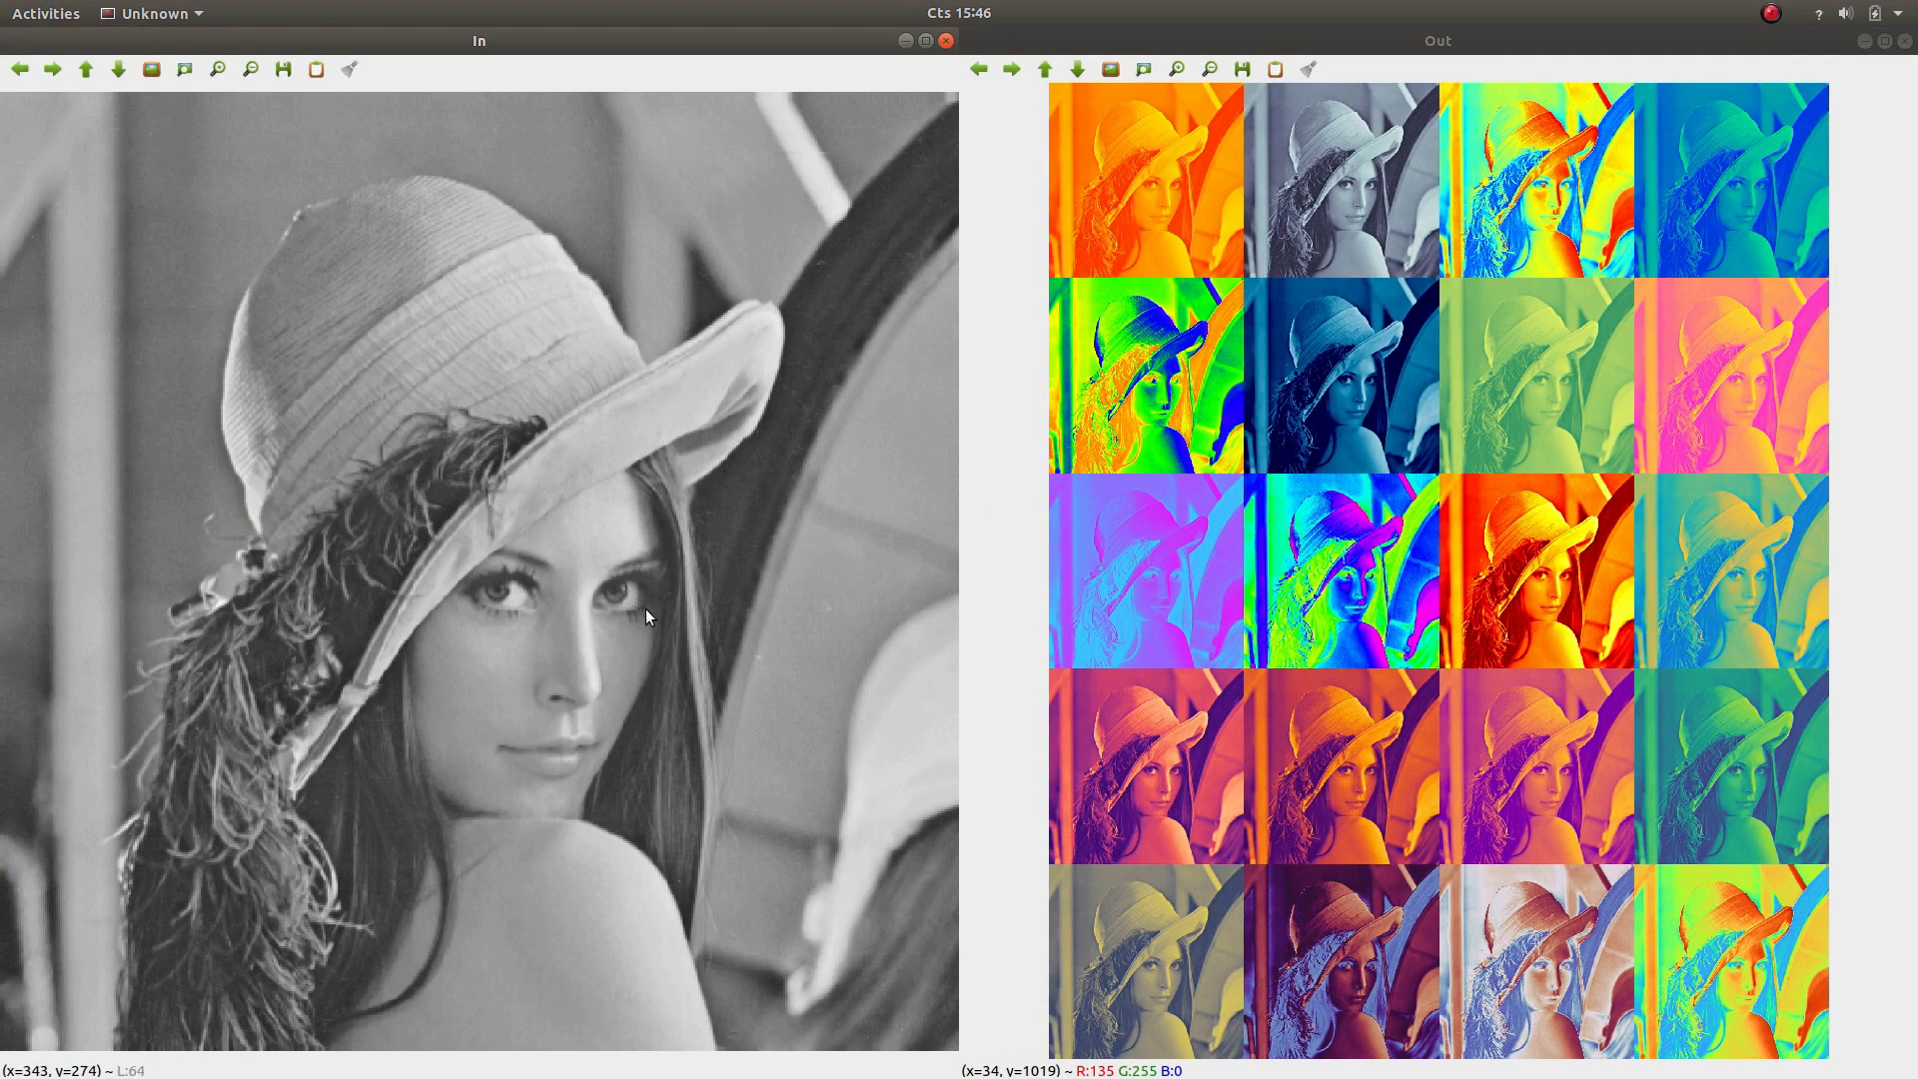
Inspect pixel values in the 4×5 colormap grid and in the grayscale image.
{"action": "left_click", "coordinate": [1441, 521]}
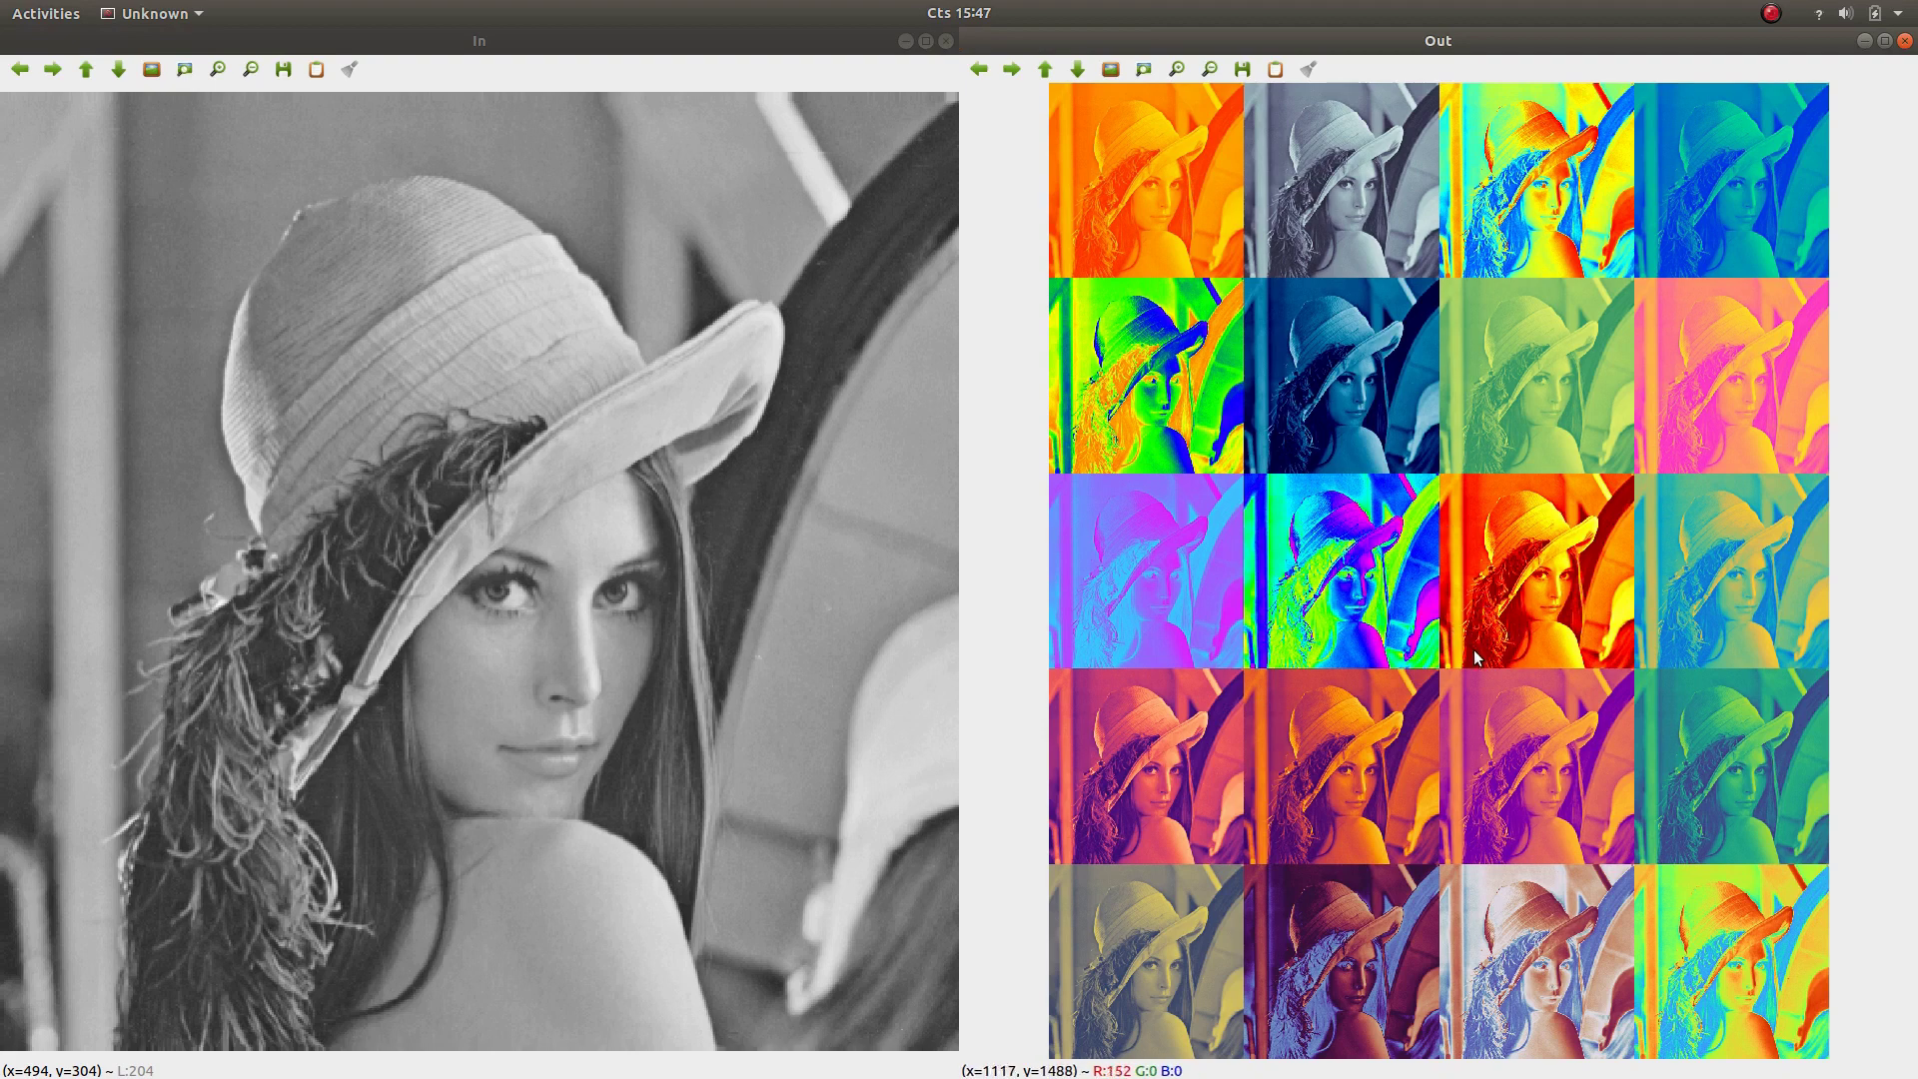
{"action": "left_click", "coordinate": [675, 552]}
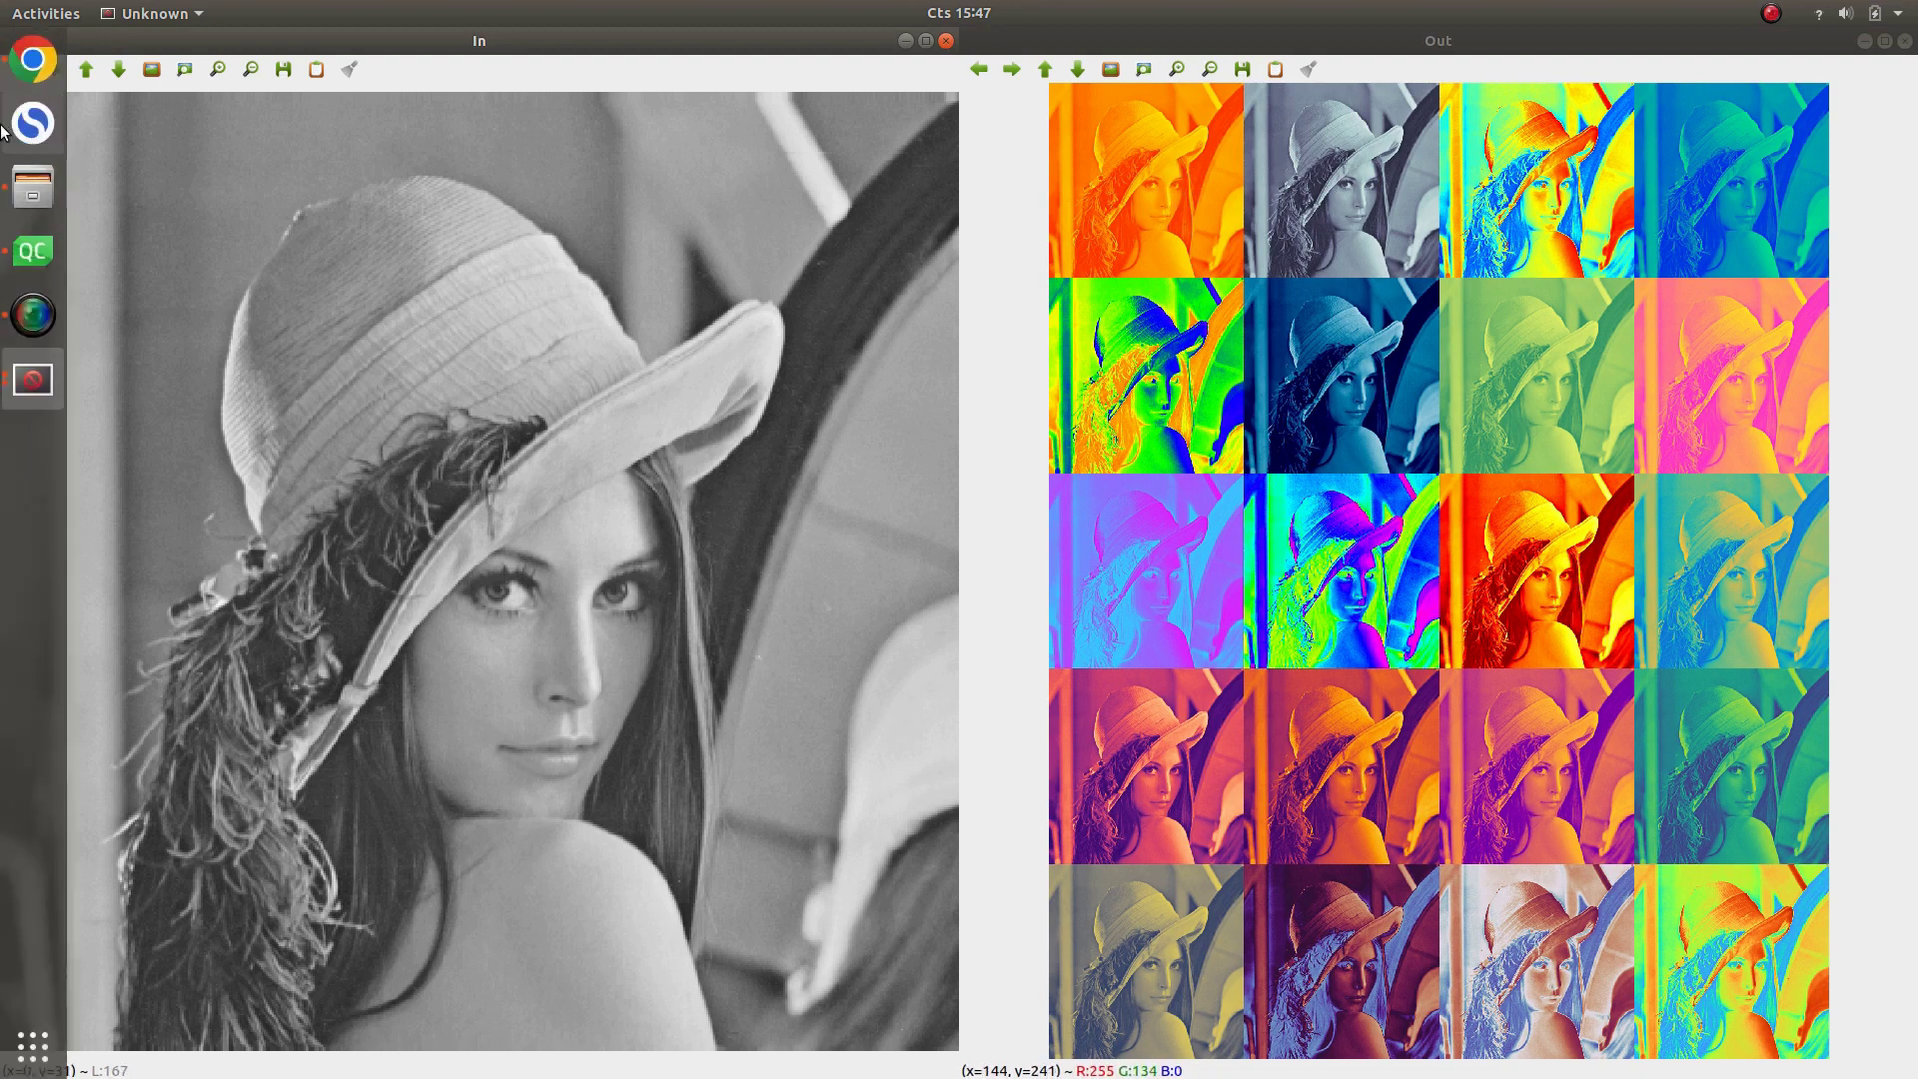
{"action": "left_click", "coordinate": [31, 127]}
{"action": "scroll", "coordinate": [572, 452], "scroll_direction": "up", "scroll_amount": 2}
{"action": "scroll", "coordinate": [571, 461], "scroll_direction": "up", "scroll_amount": 2}
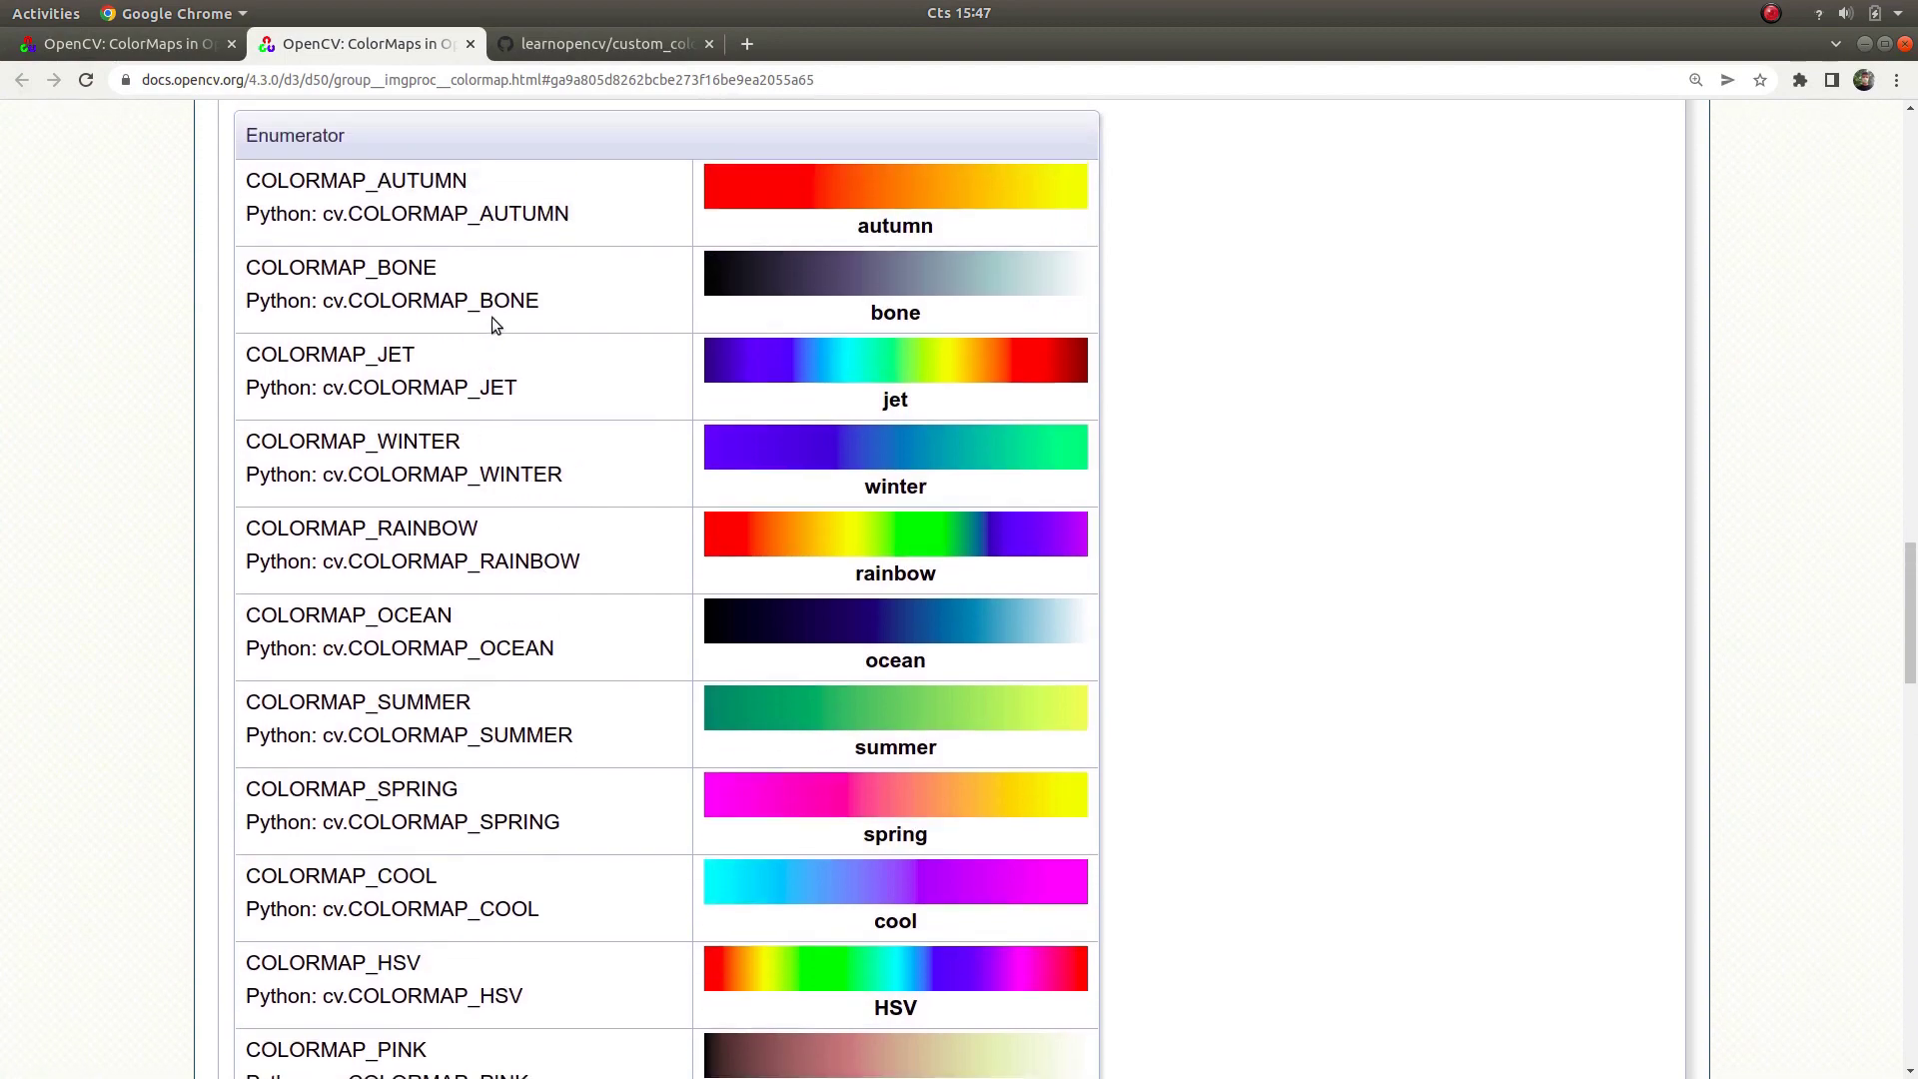
{"action": "scroll", "coordinate": [493, 322], "scroll_direction": "up", "scroll_amount": 1}
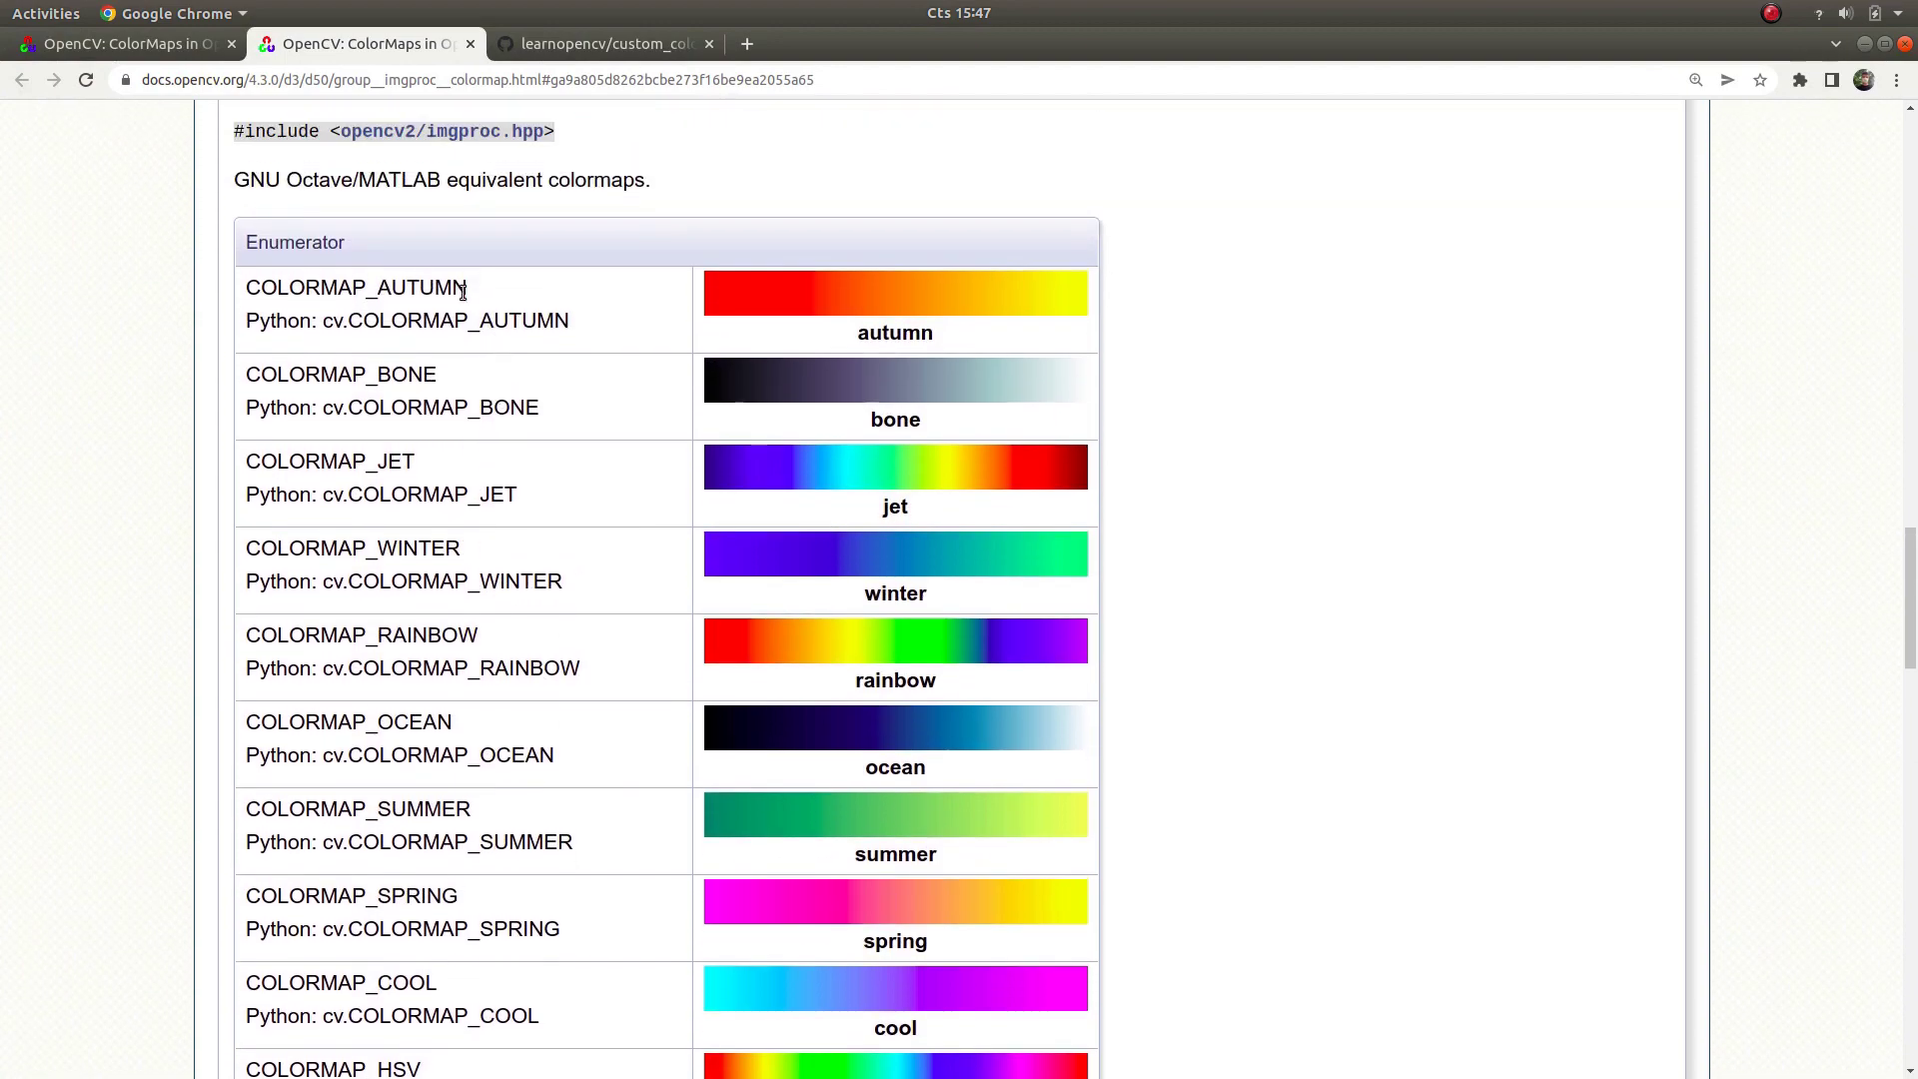
{"action": "left_click", "coordinate": [1864, 43]}
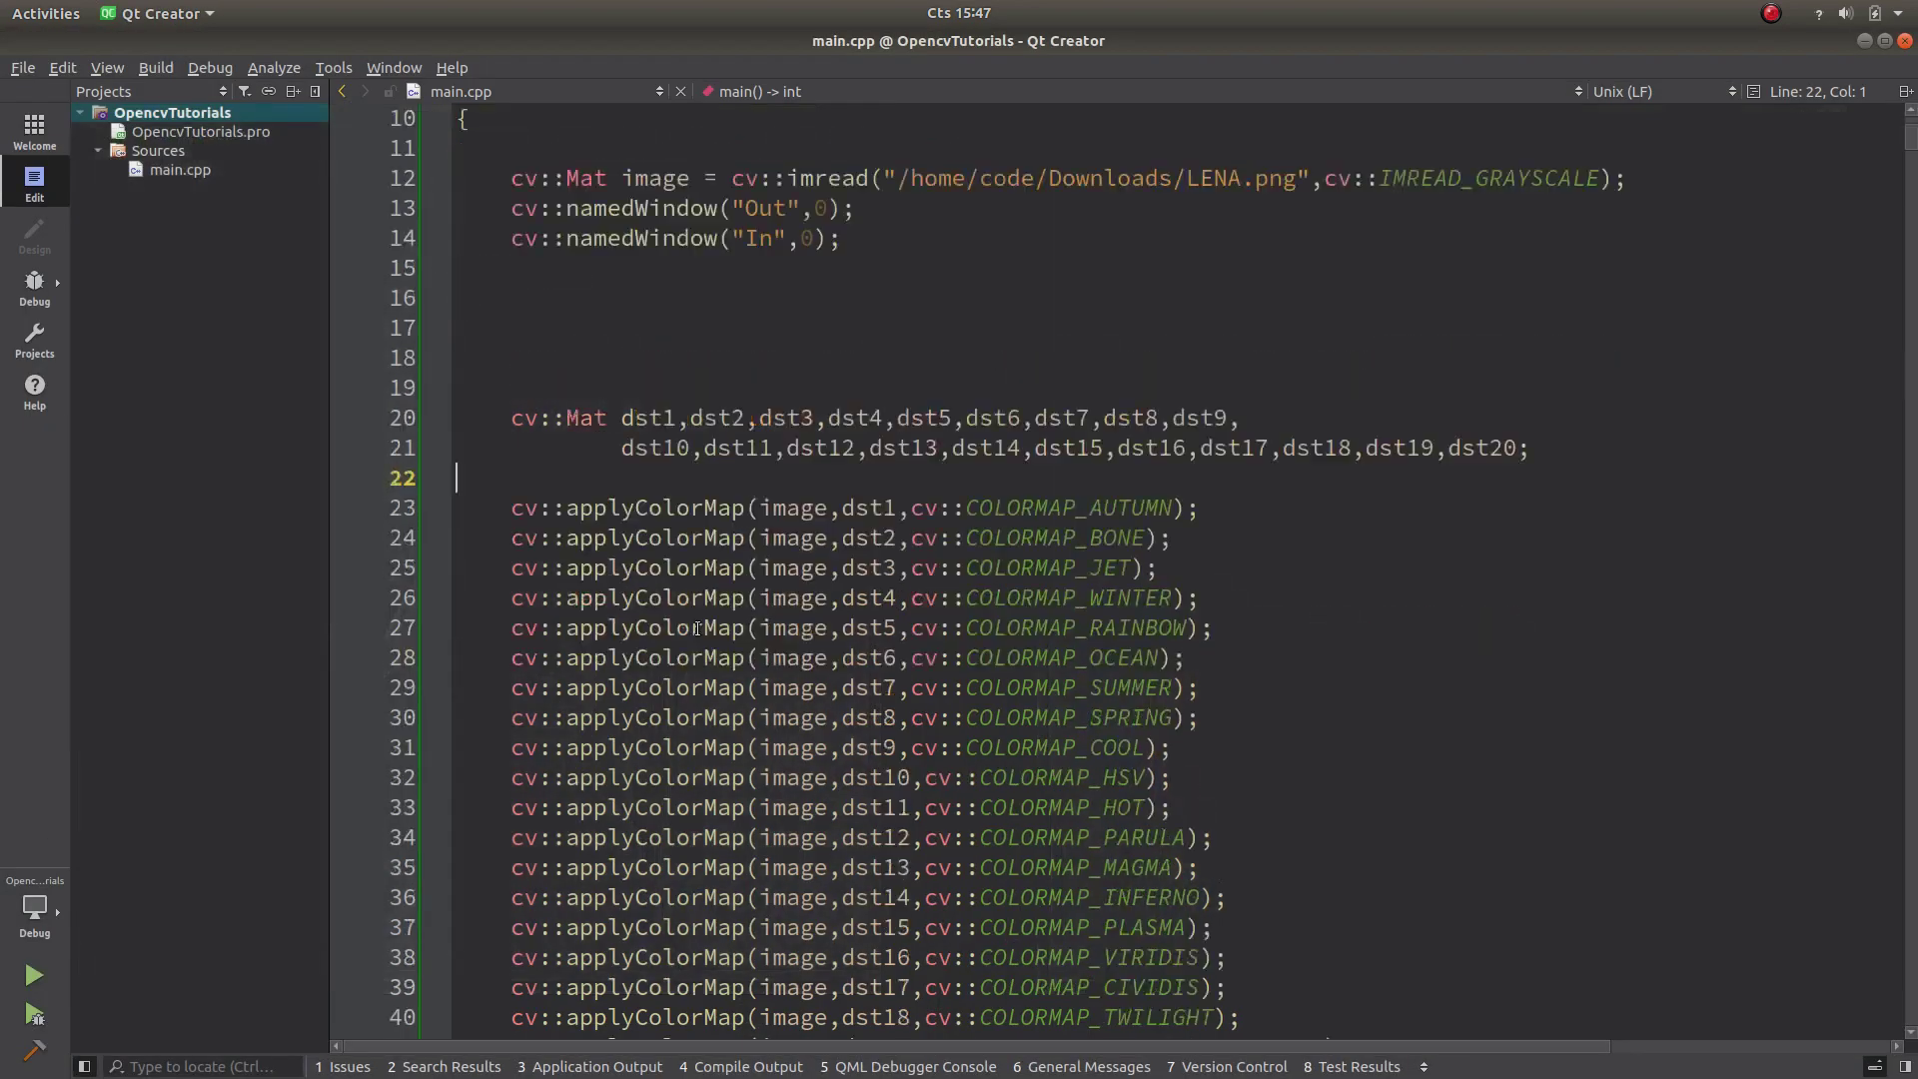
{"action": "scroll", "coordinate": [741, 672], "scroll_direction": "down", "scroll_amount": 3}
{"action": "scroll", "coordinate": [740, 671], "scroll_direction": "up", "scroll_amount": 1}
{"action": "scroll", "coordinate": [744, 677], "scroll_direction": "up", "scroll_amount": 2}
{"action": "left_click", "coordinate": [548, 508]}
{"action": "scroll", "coordinate": [561, 532], "scroll_direction": "down", "scroll_amount": 10}
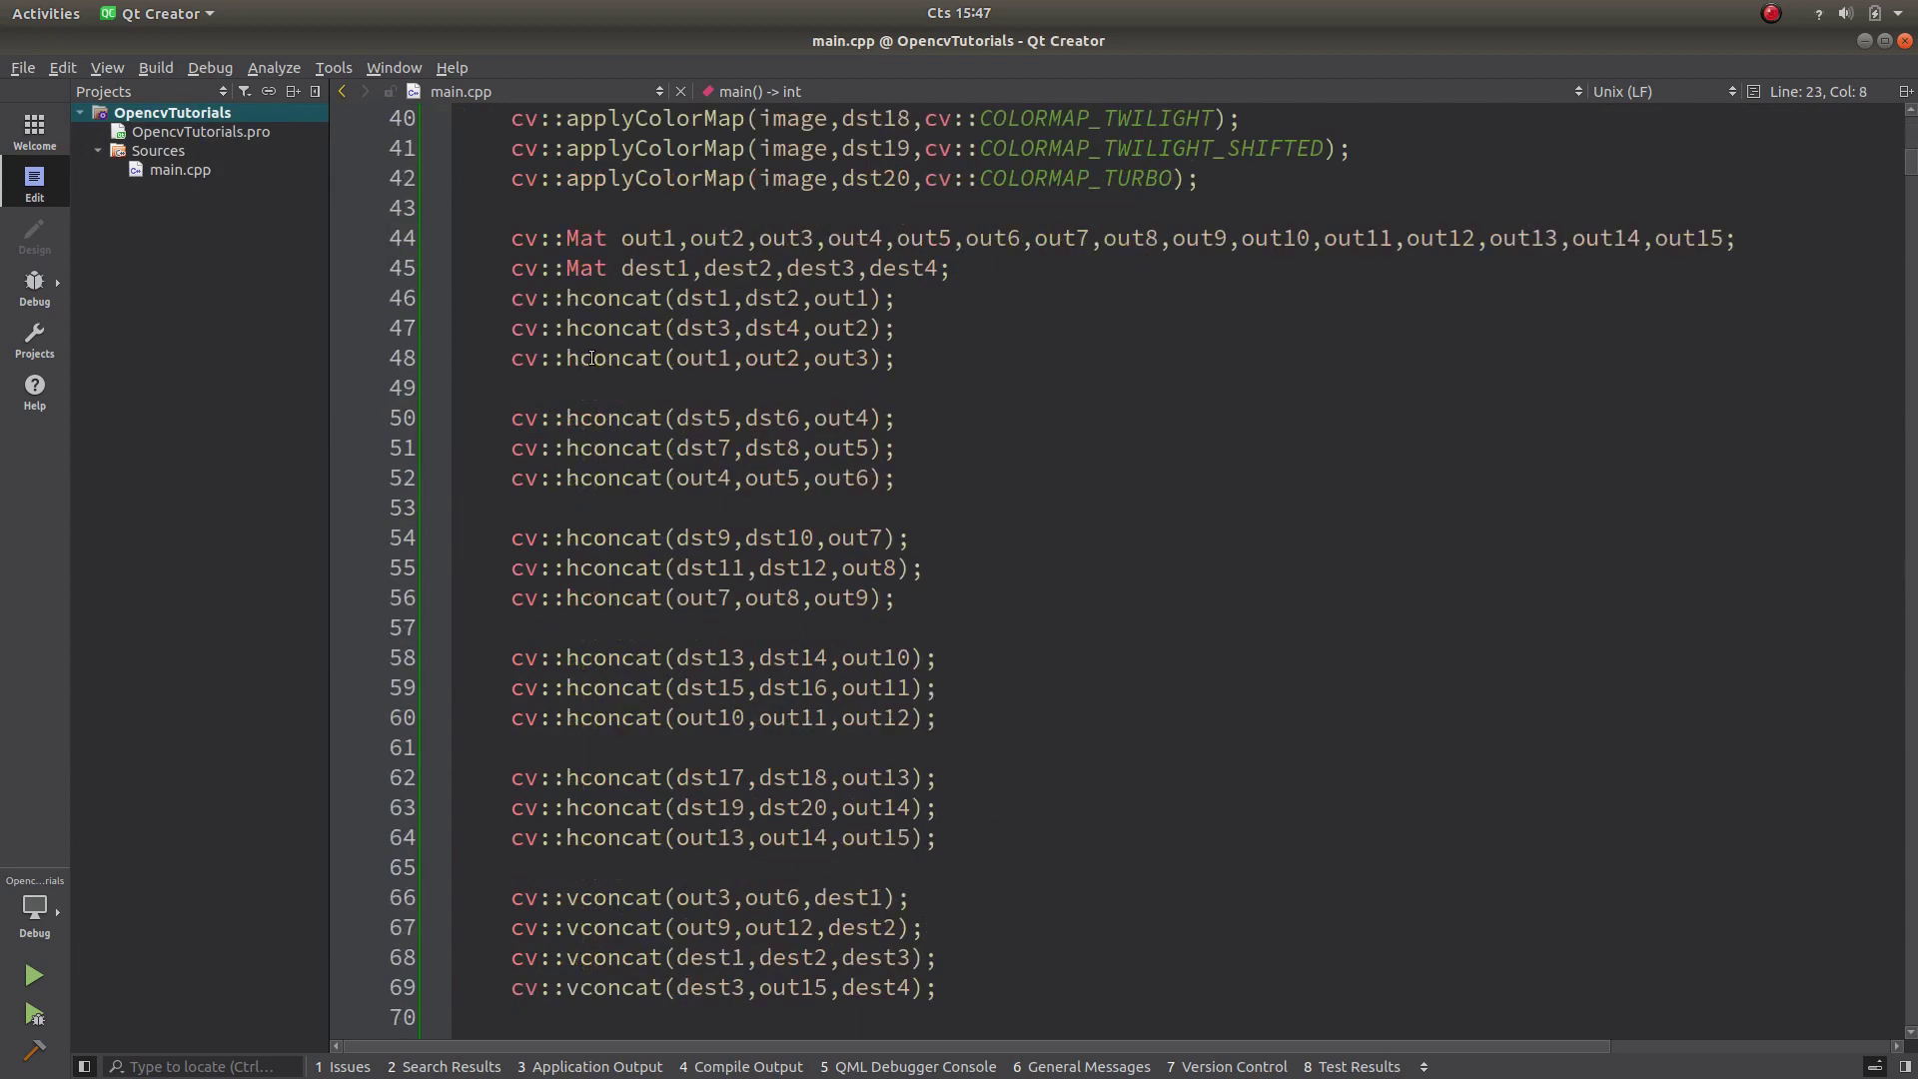
{"action": "double_click", "coordinate": [591, 358]}
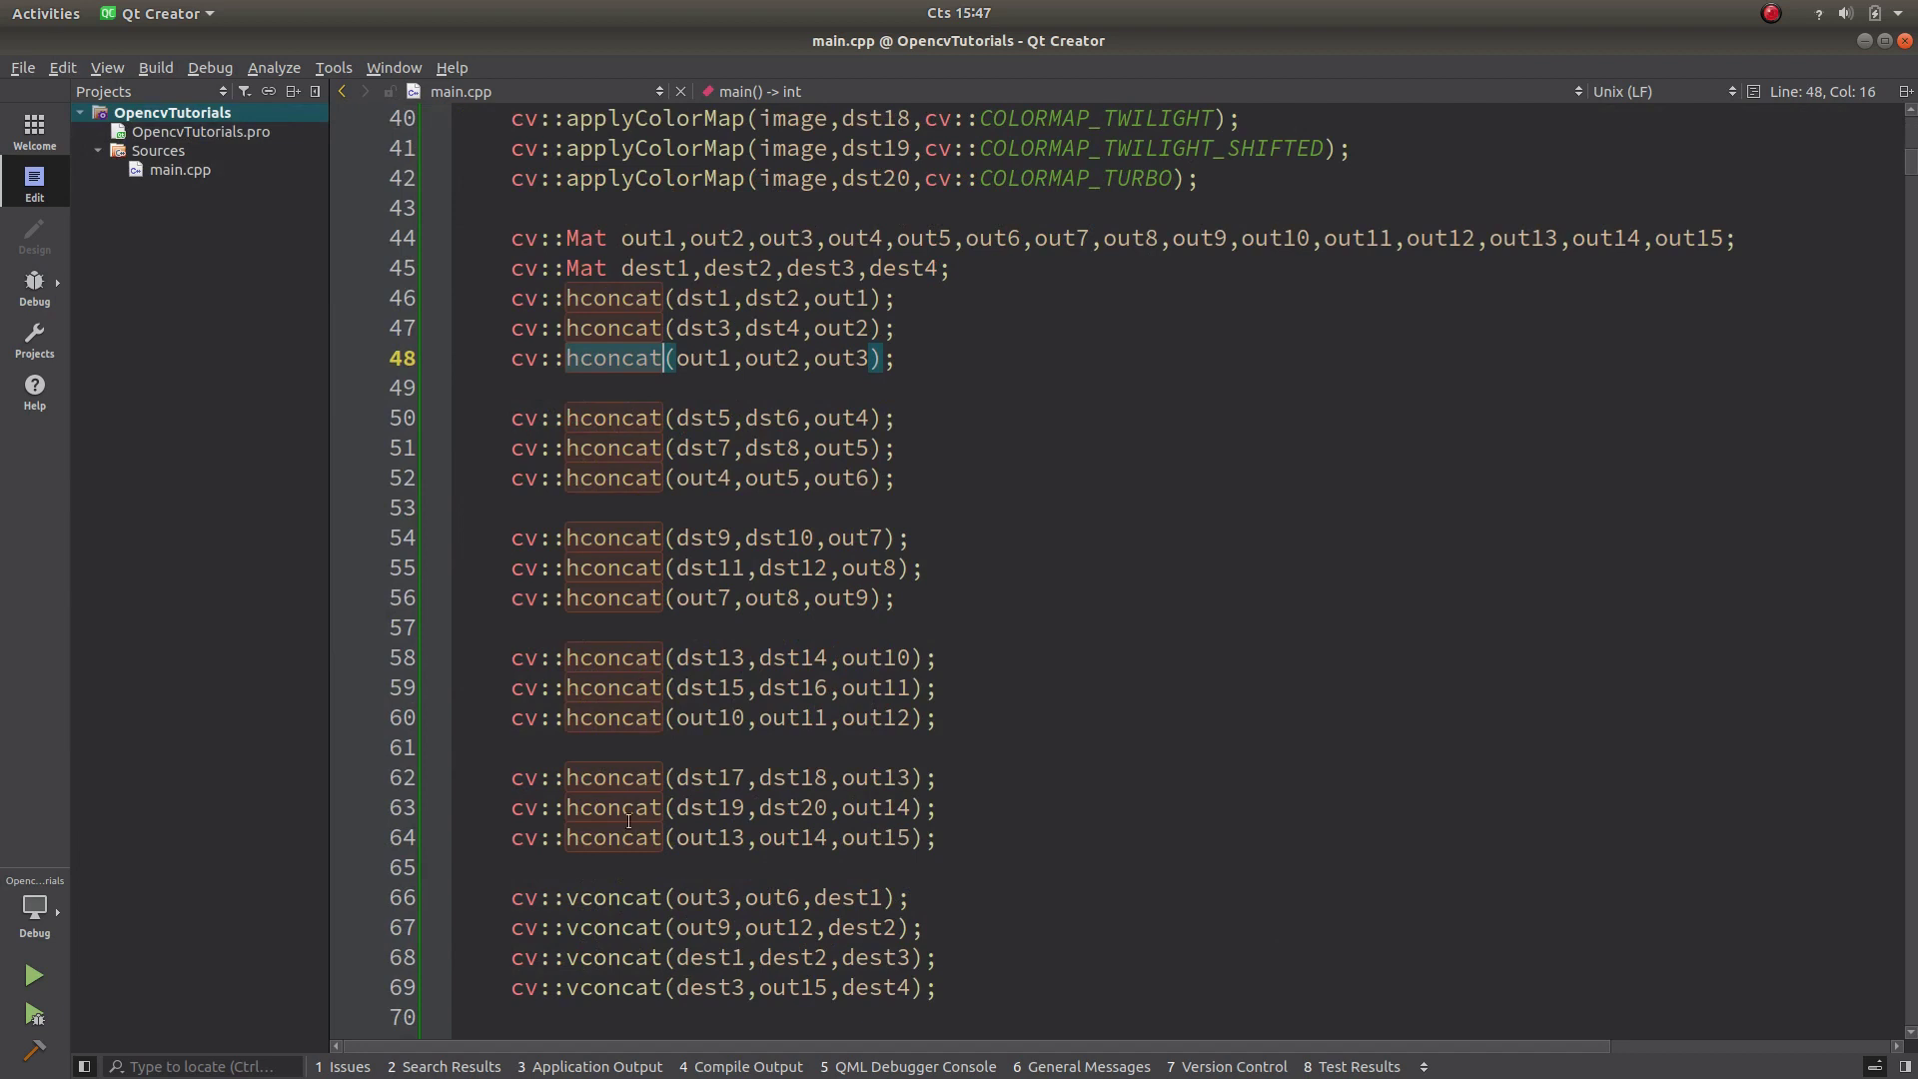
{"action": "double_click", "coordinate": [604, 898]}
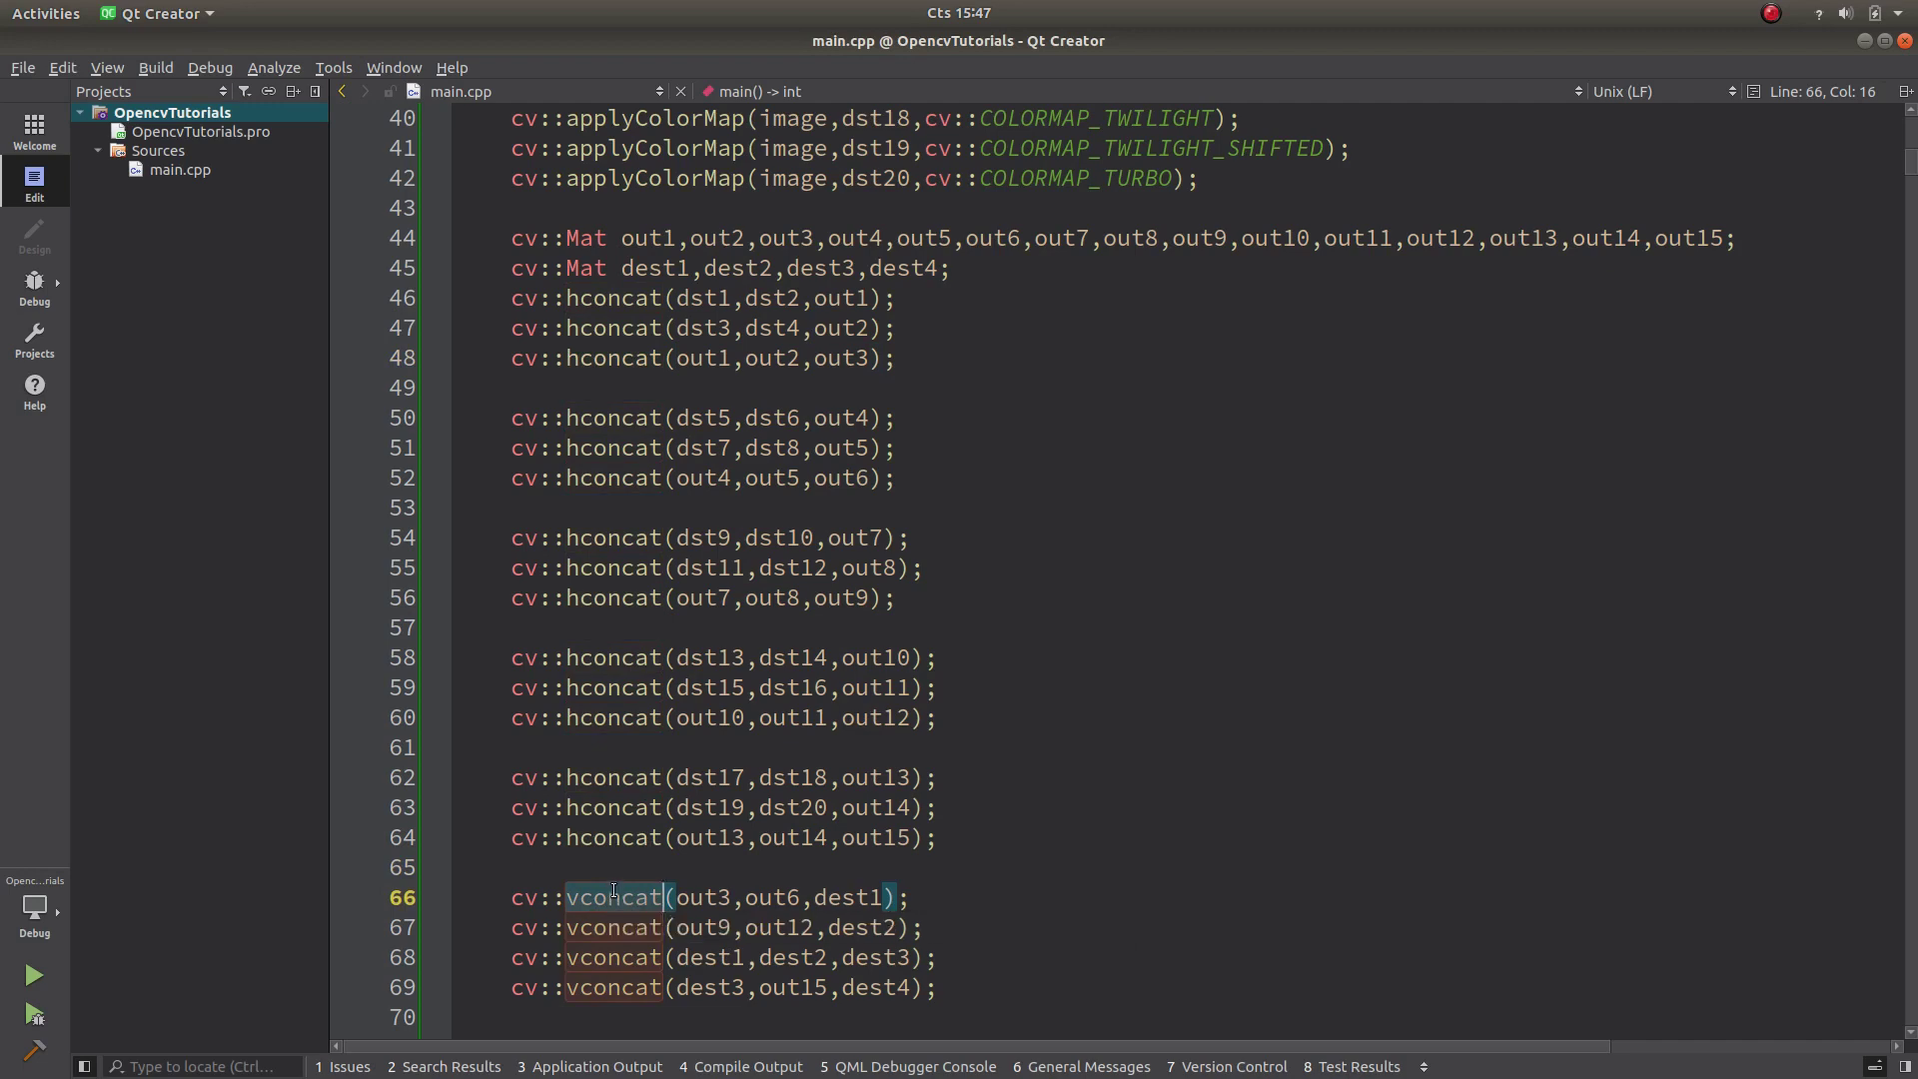
{"action": "left_click", "coordinate": [607, 838]}
{"action": "double_click", "coordinate": [608, 838]}
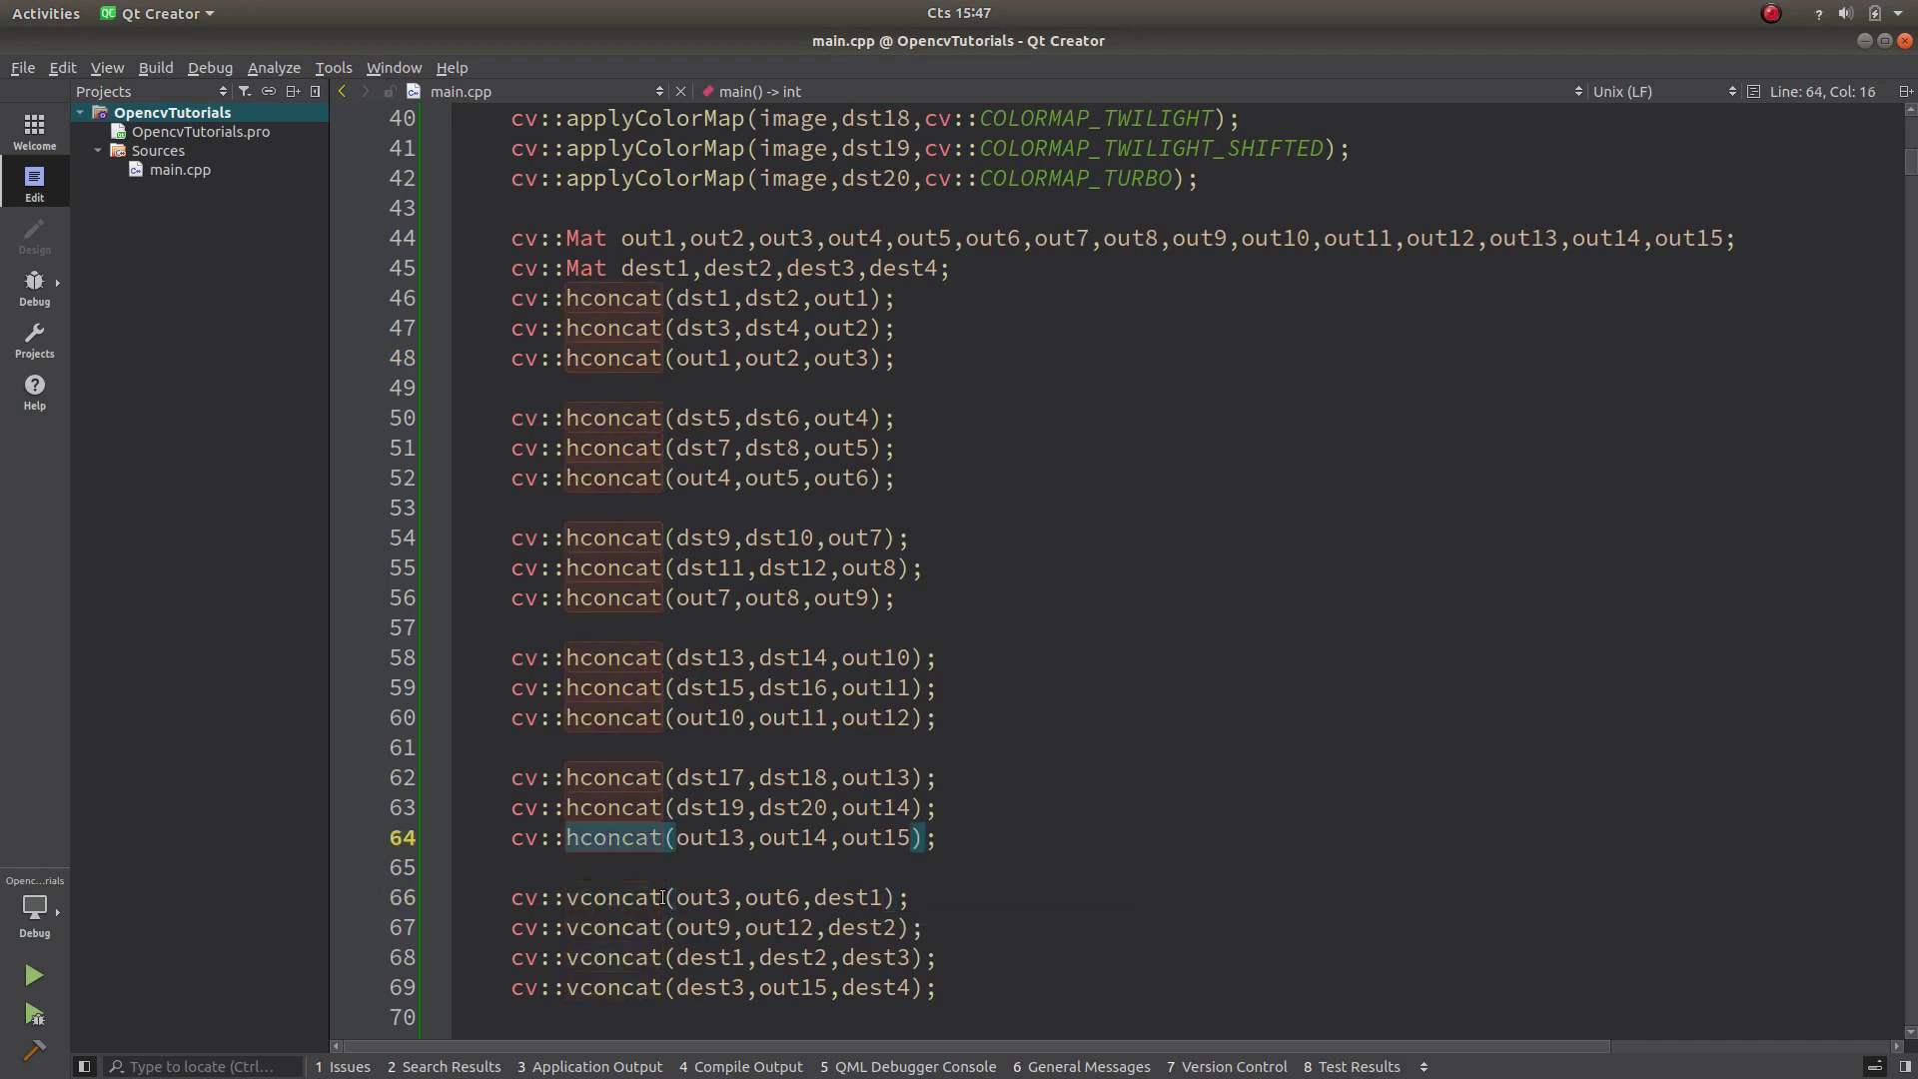
{"action": "scroll", "coordinate": [692, 880], "scroll_direction": "up", "scroll_amount": 1}
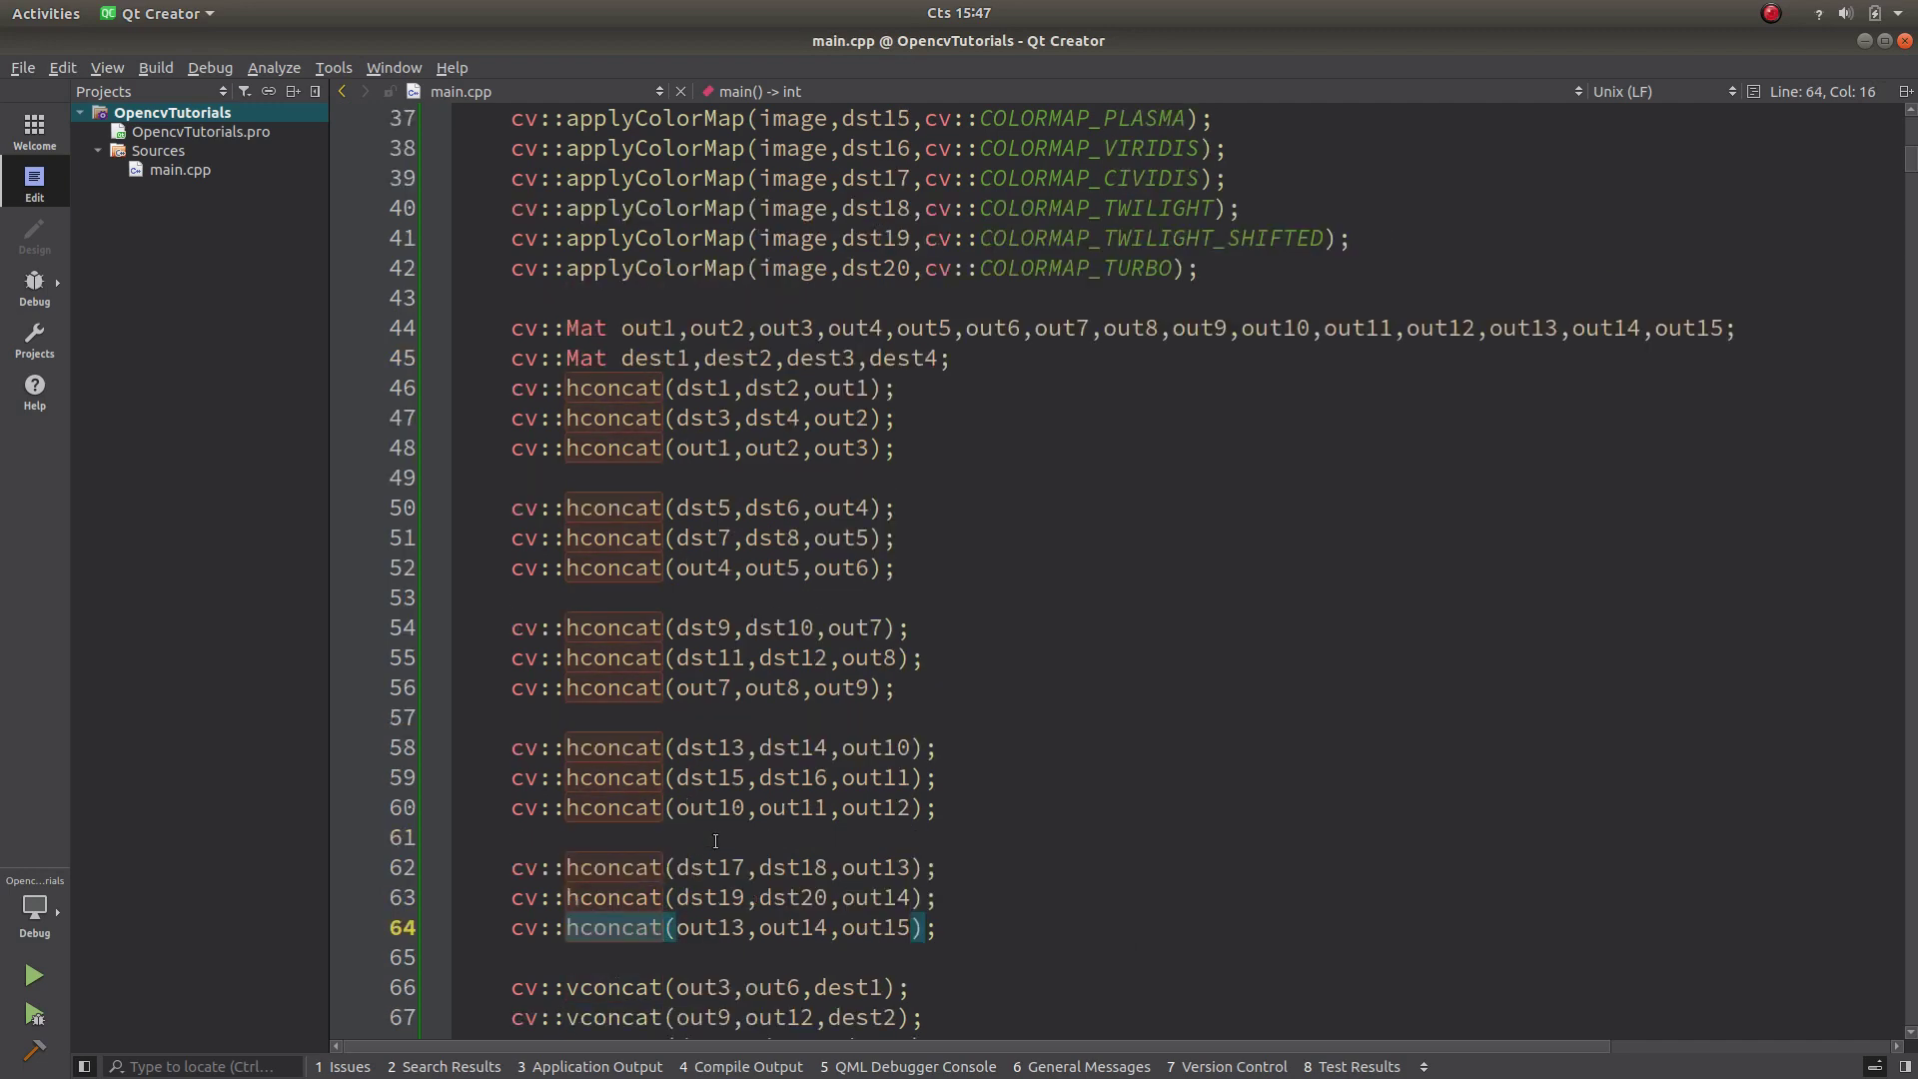
{"action": "scroll", "coordinate": [692, 879], "scroll_direction": "up", "scroll_amount": 1}
{"action": "scroll", "coordinate": [692, 880], "scroll_direction": "up", "scroll_amount": 1}
{"action": "scroll", "coordinate": [725, 807], "scroll_direction": "up", "scroll_amount": 8}
{"action": "scroll", "coordinate": [727, 806], "scroll_direction": "down", "scroll_amount": 3}
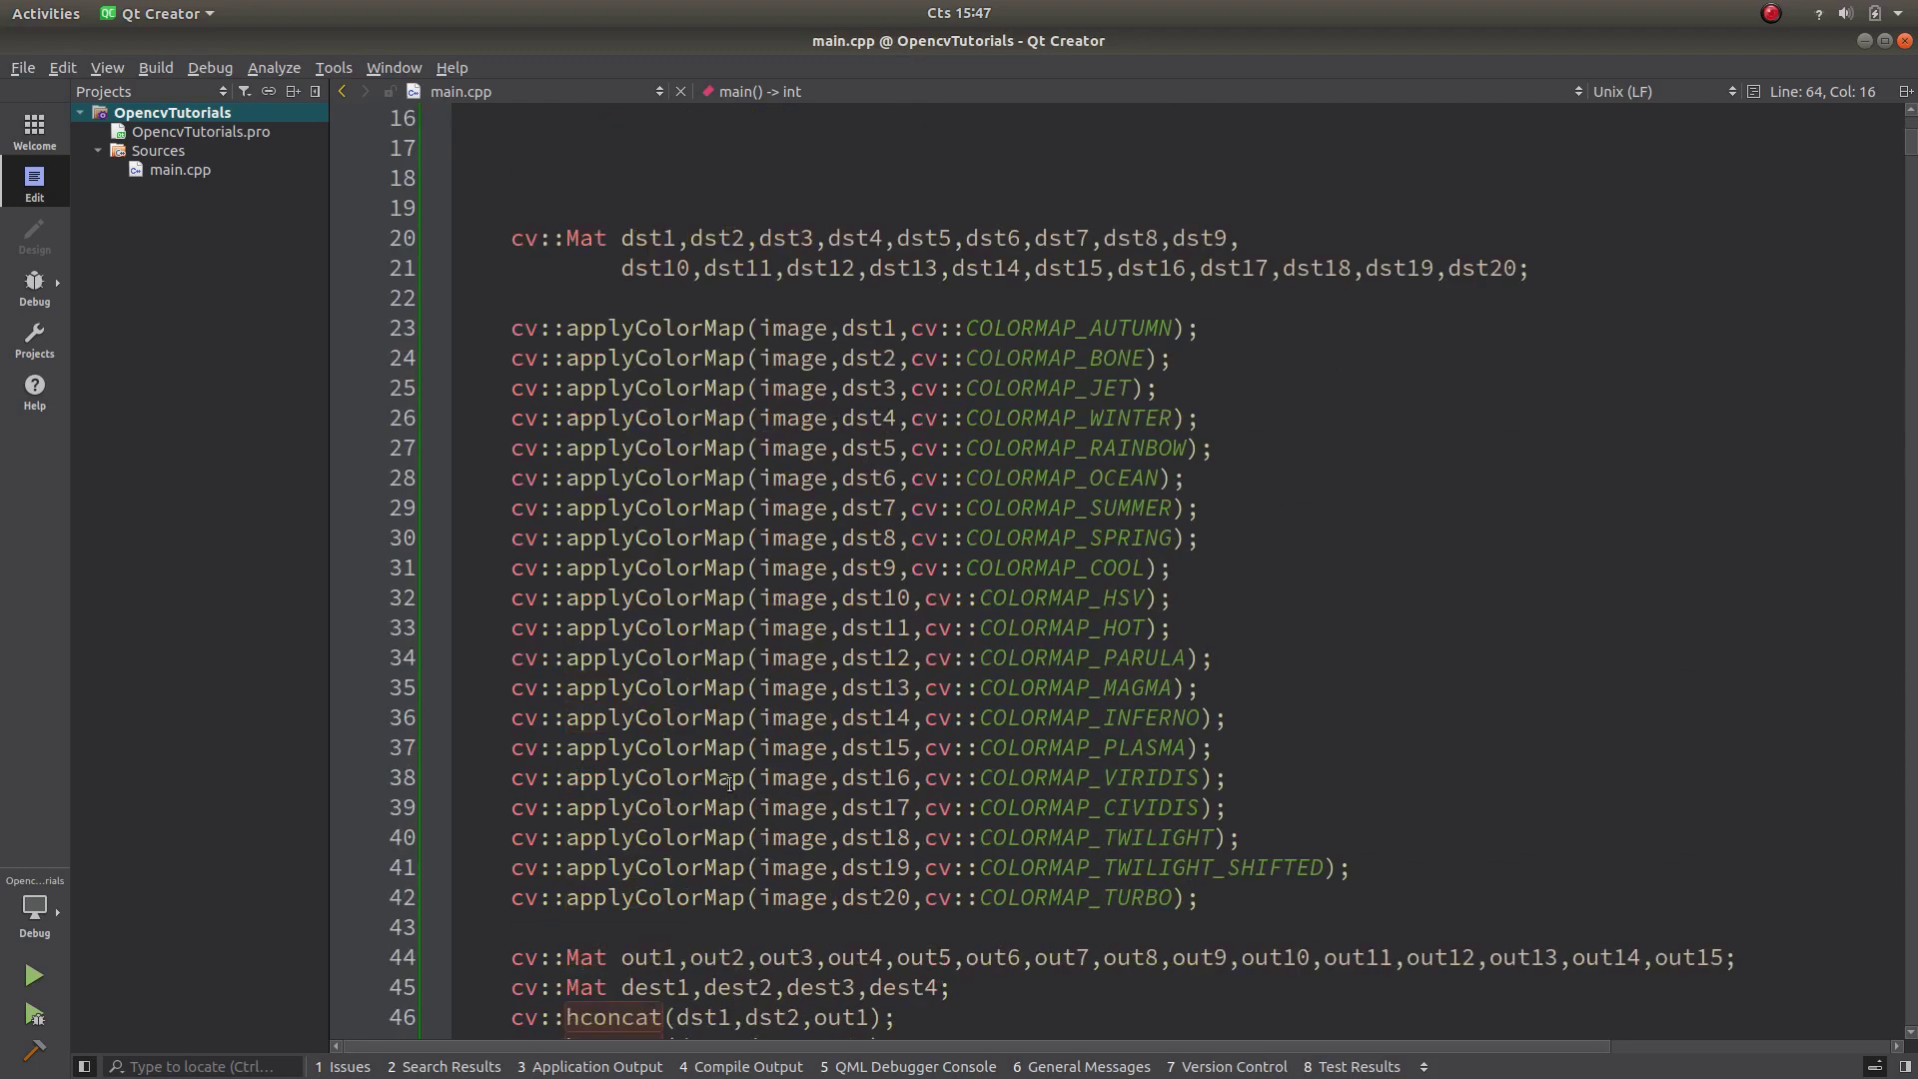
Bring Chrome forward and switch to the learnopencv custom_colormap.cpp tab on GitHub.
{"action": "left_click", "coordinate": [10, 76]}
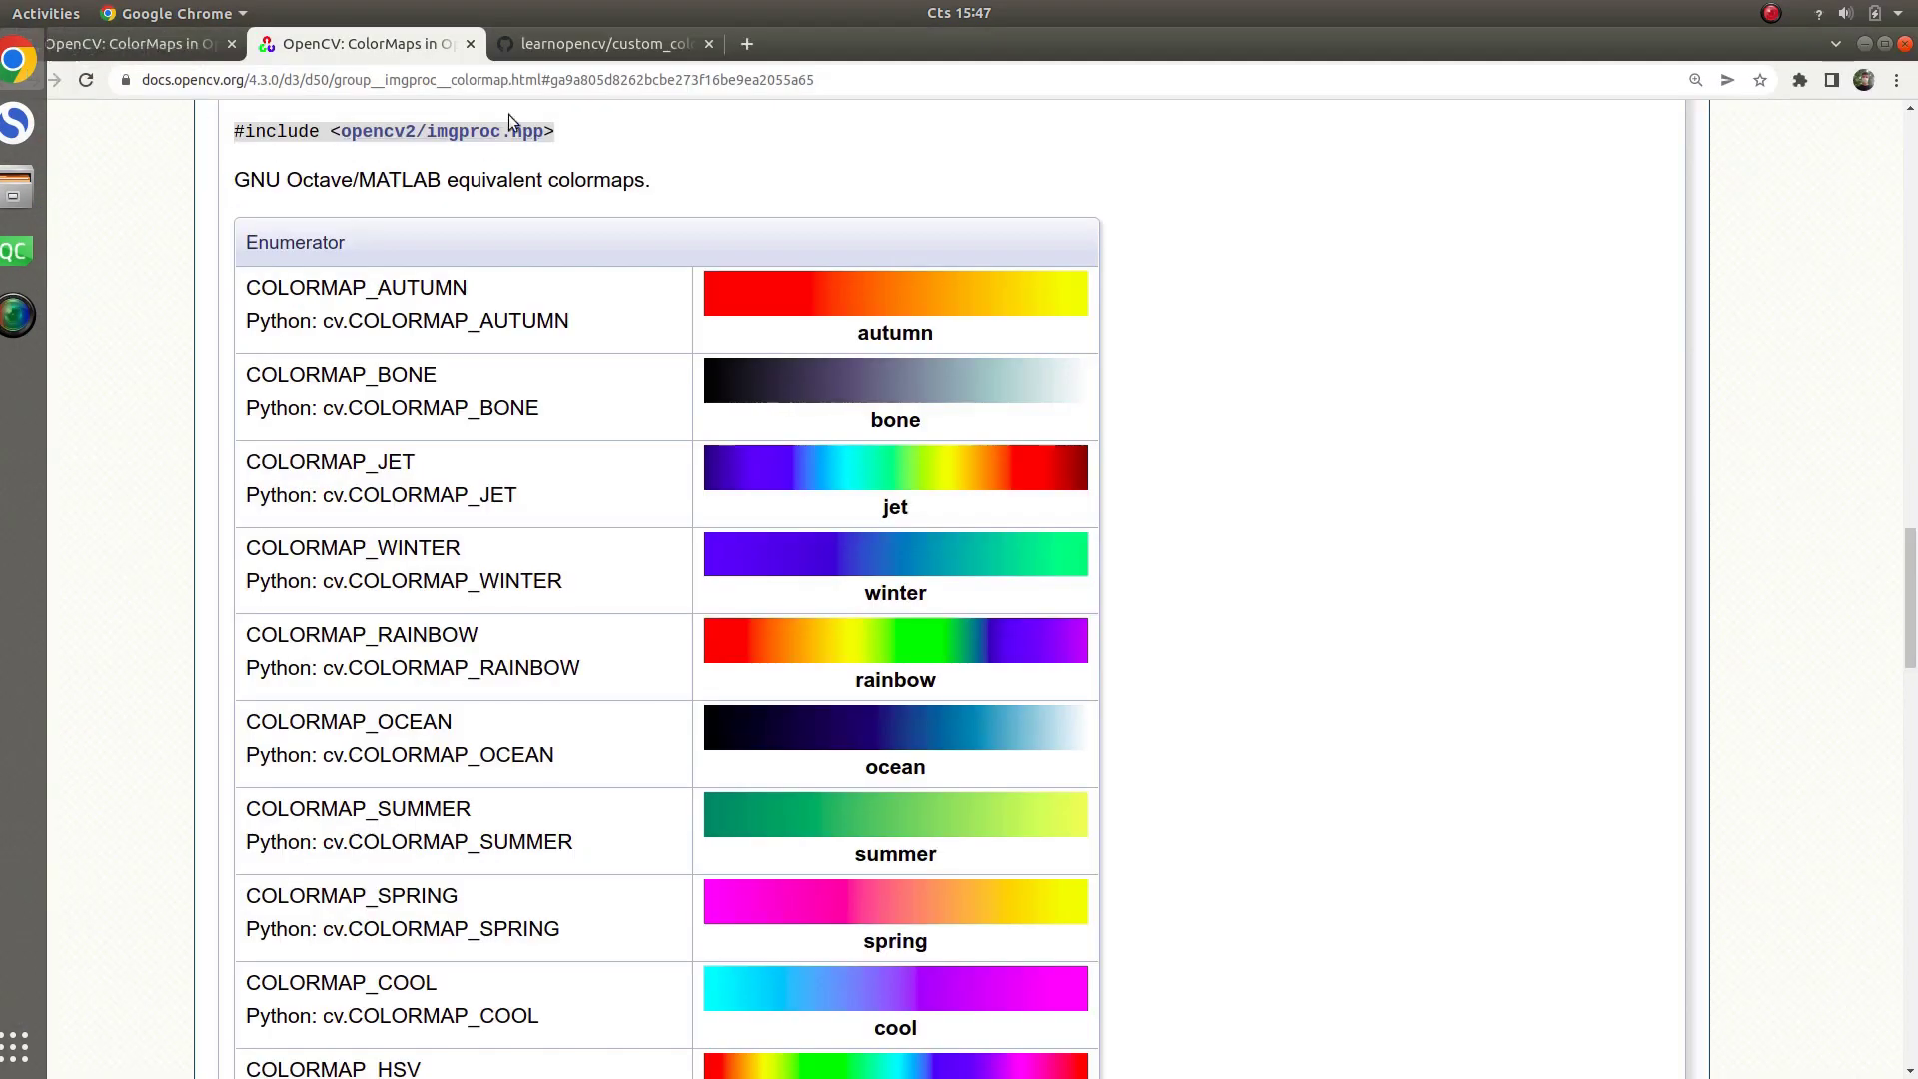
{"action": "left_click", "coordinate": [164, 50]}
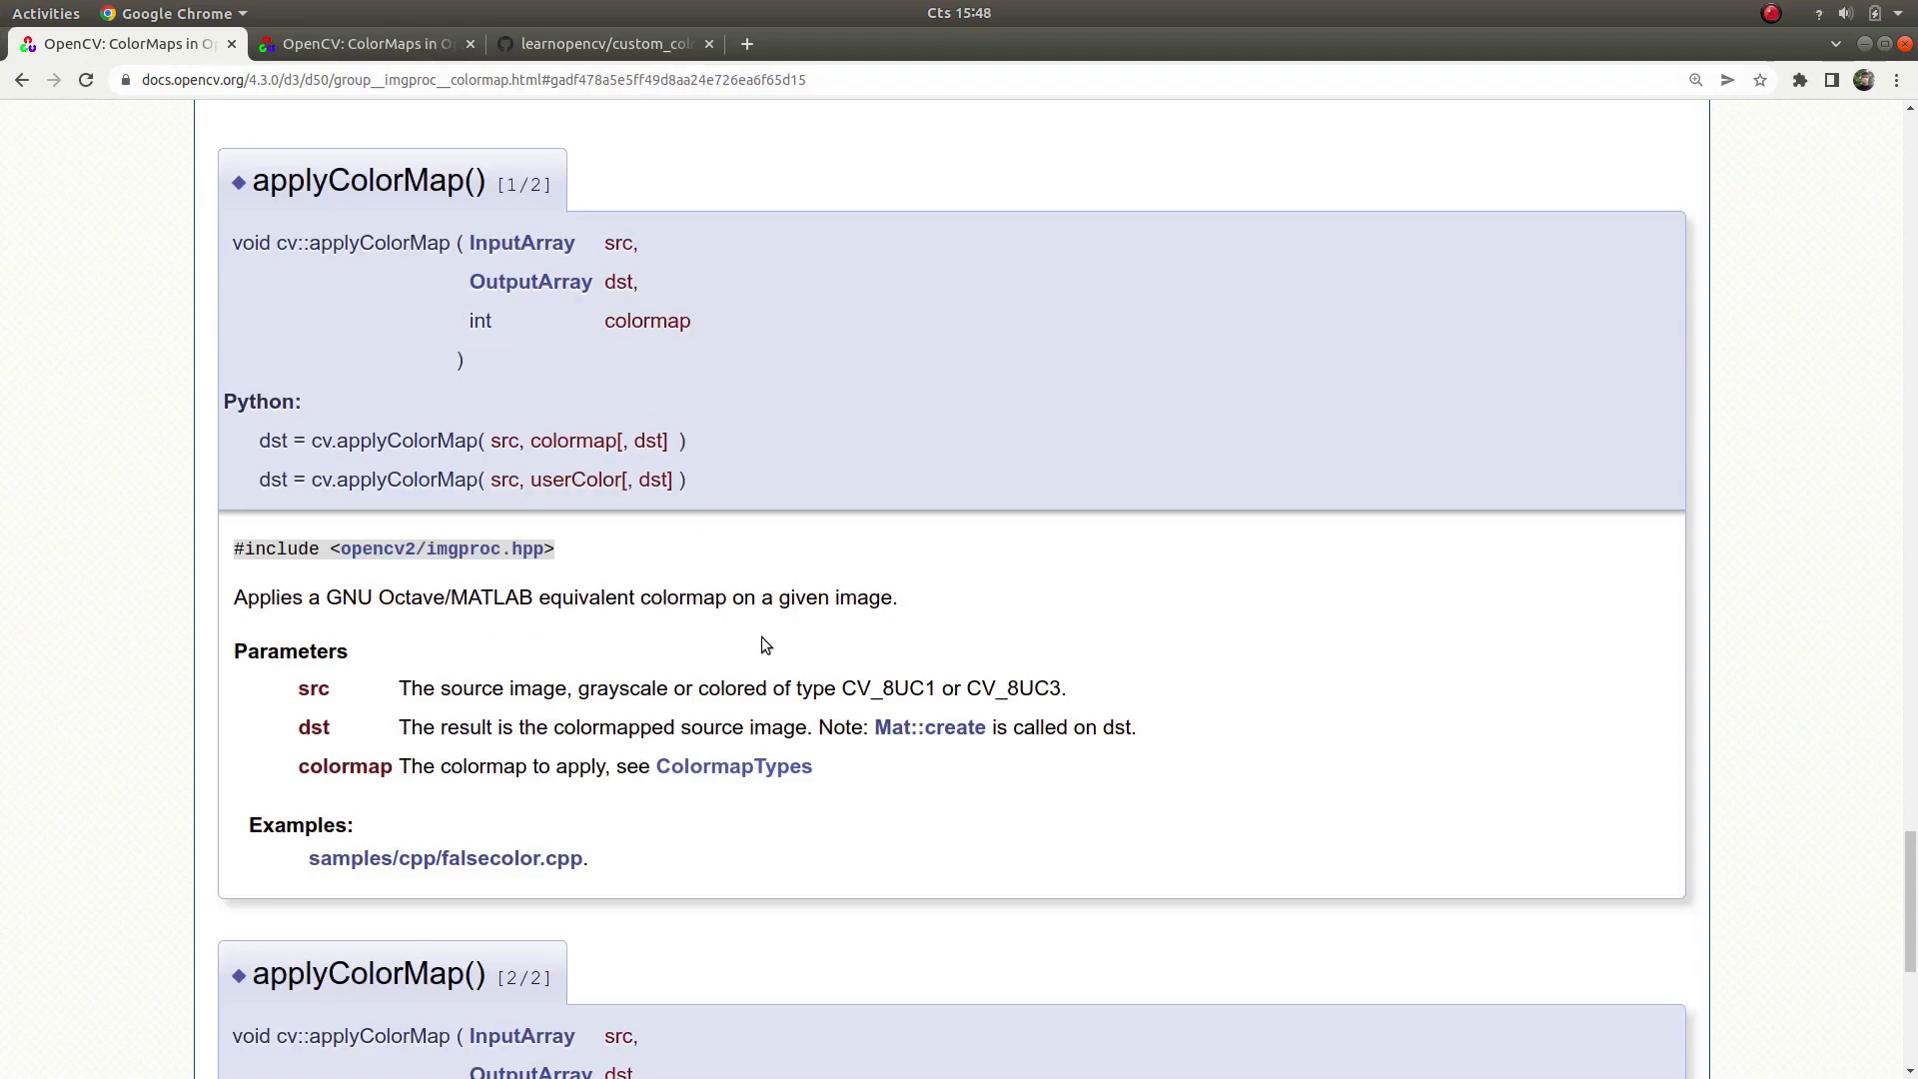
{"action": "left_click", "coordinate": [560, 46]}
{"action": "scroll", "coordinate": [729, 590], "scroll_direction": "down", "scroll_amount": 1}
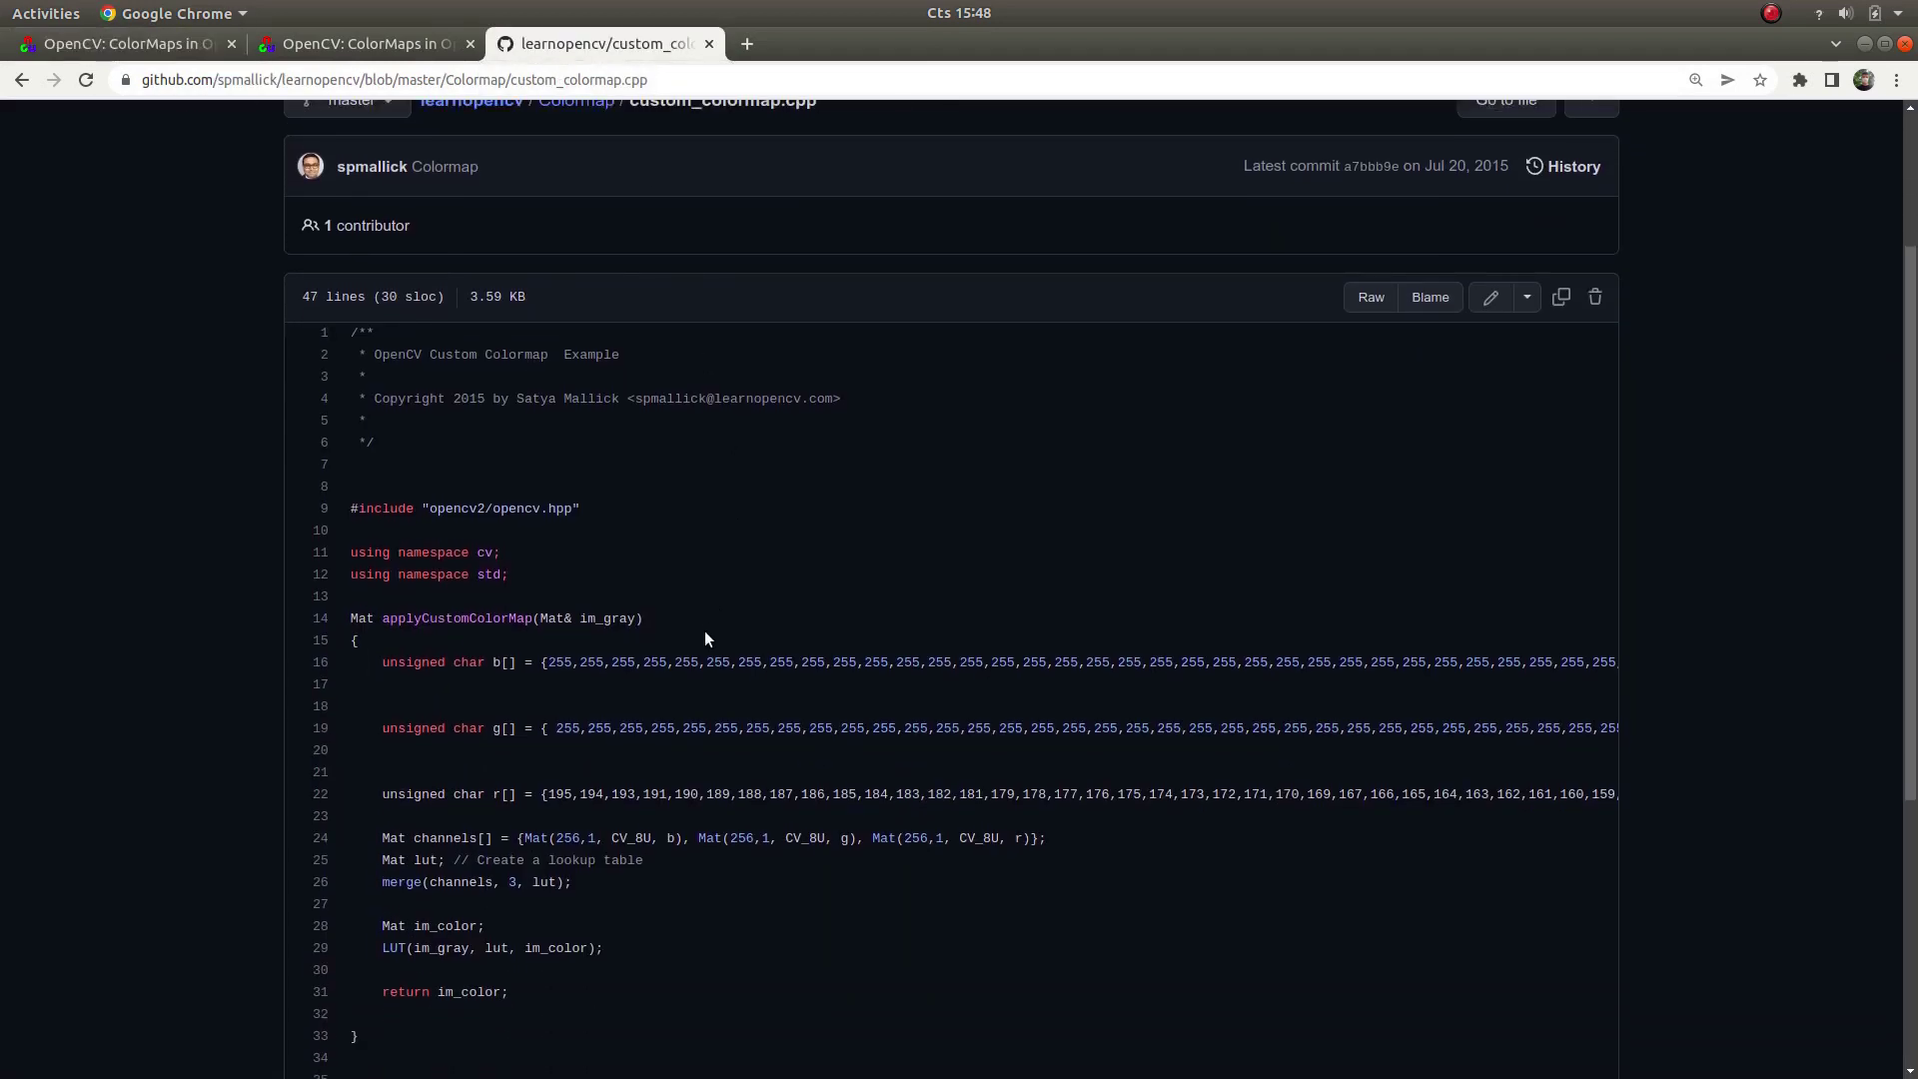
{"action": "scroll", "coordinate": [694, 740], "scroll_direction": "up", "scroll_amount": 1}
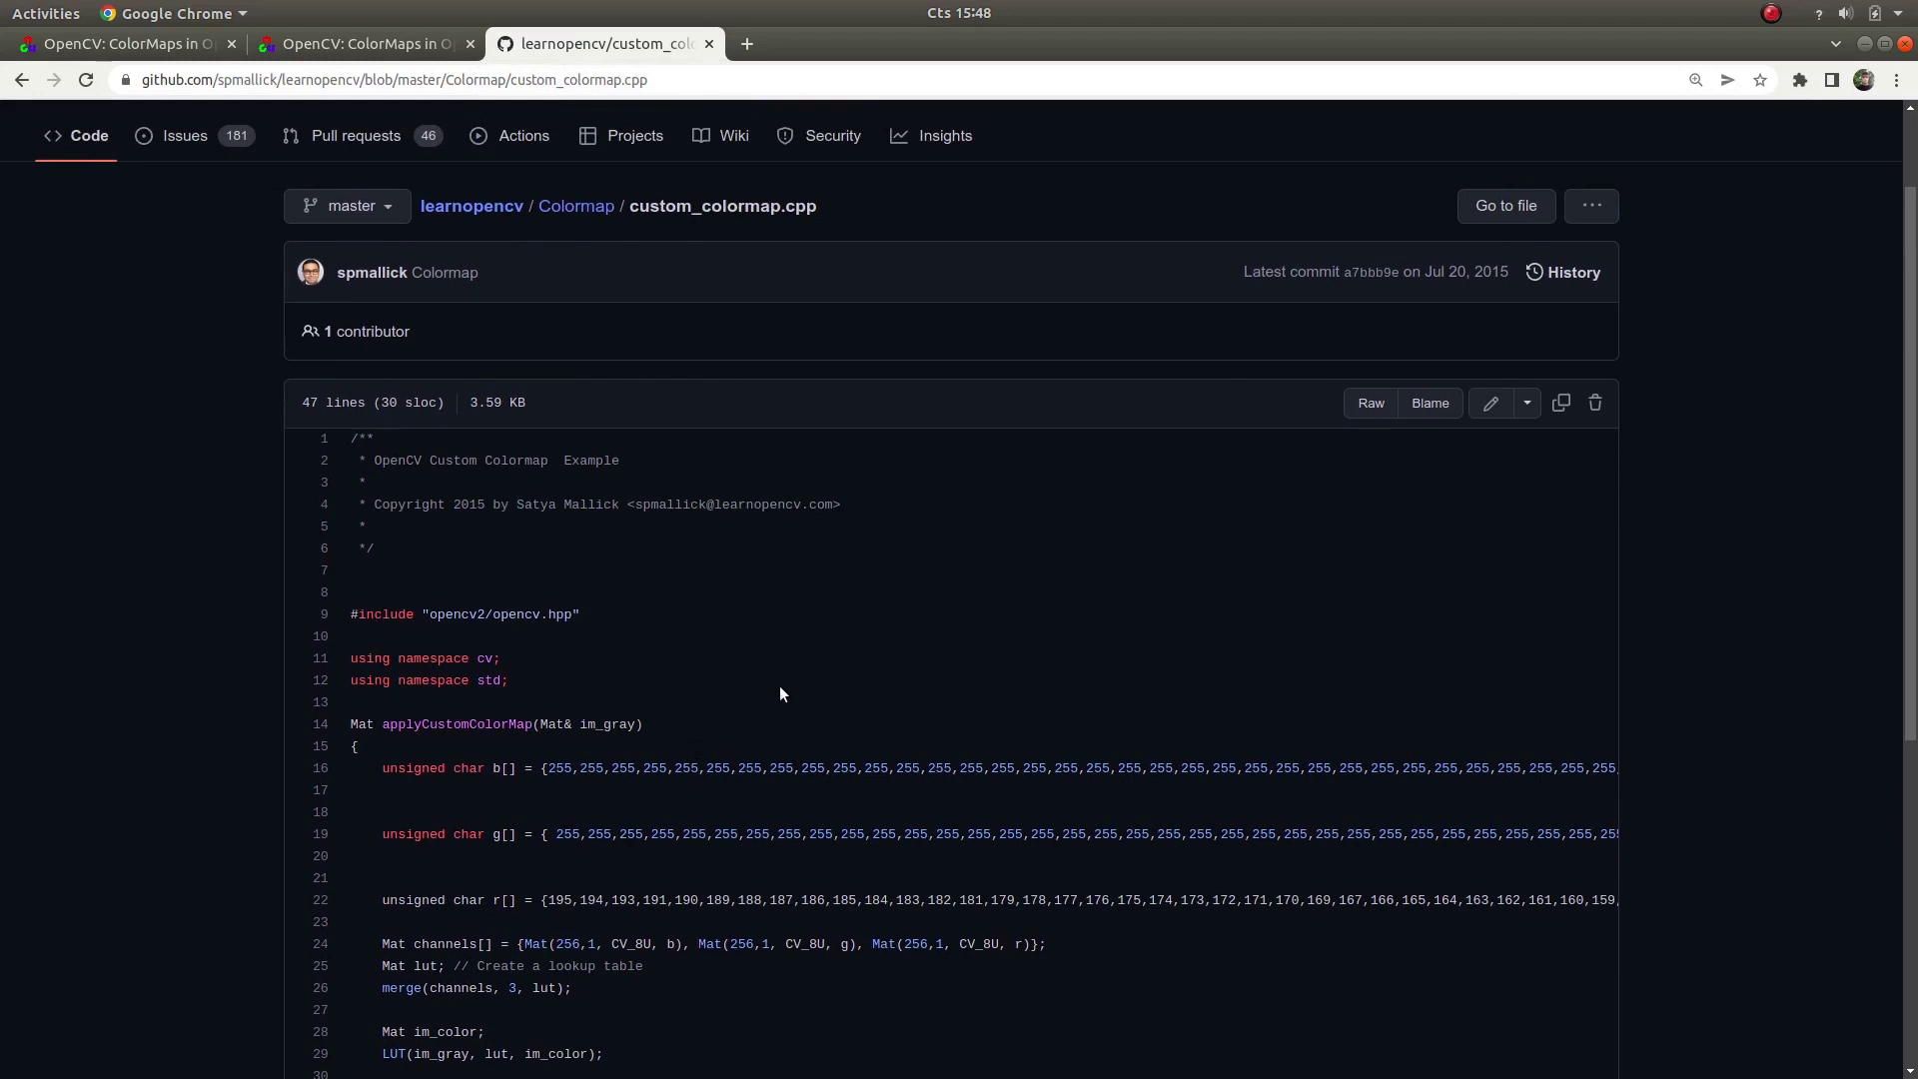
{"action": "scroll", "coordinate": [671, 696], "scroll_direction": "down", "scroll_amount": 1}
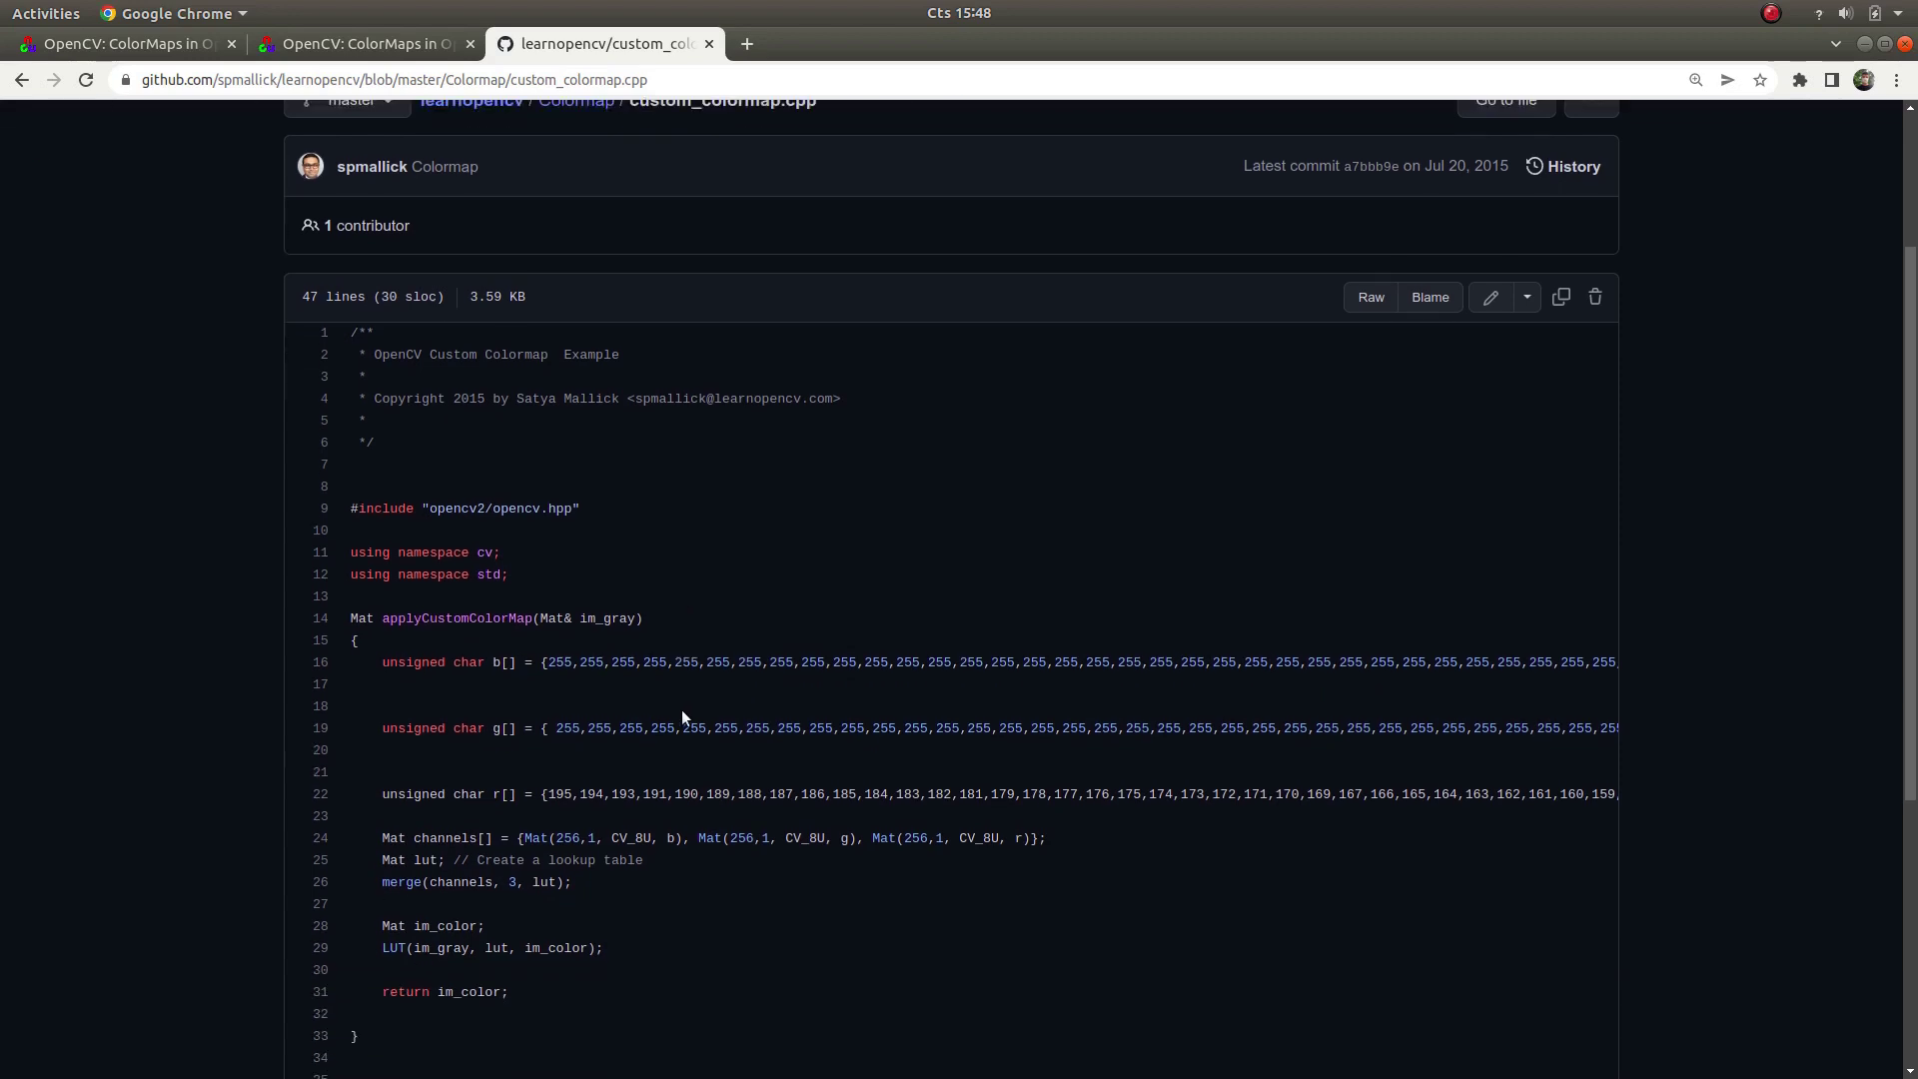
{"action": "scroll", "coordinate": [681, 709], "scroll_direction": "up", "scroll_amount": 1}
{"action": "scroll", "coordinate": [683, 705], "scroll_direction": "down", "scroll_amount": 1}
{"action": "scroll", "coordinate": [603, 799], "scroll_direction": "down", "scroll_amount": 2}
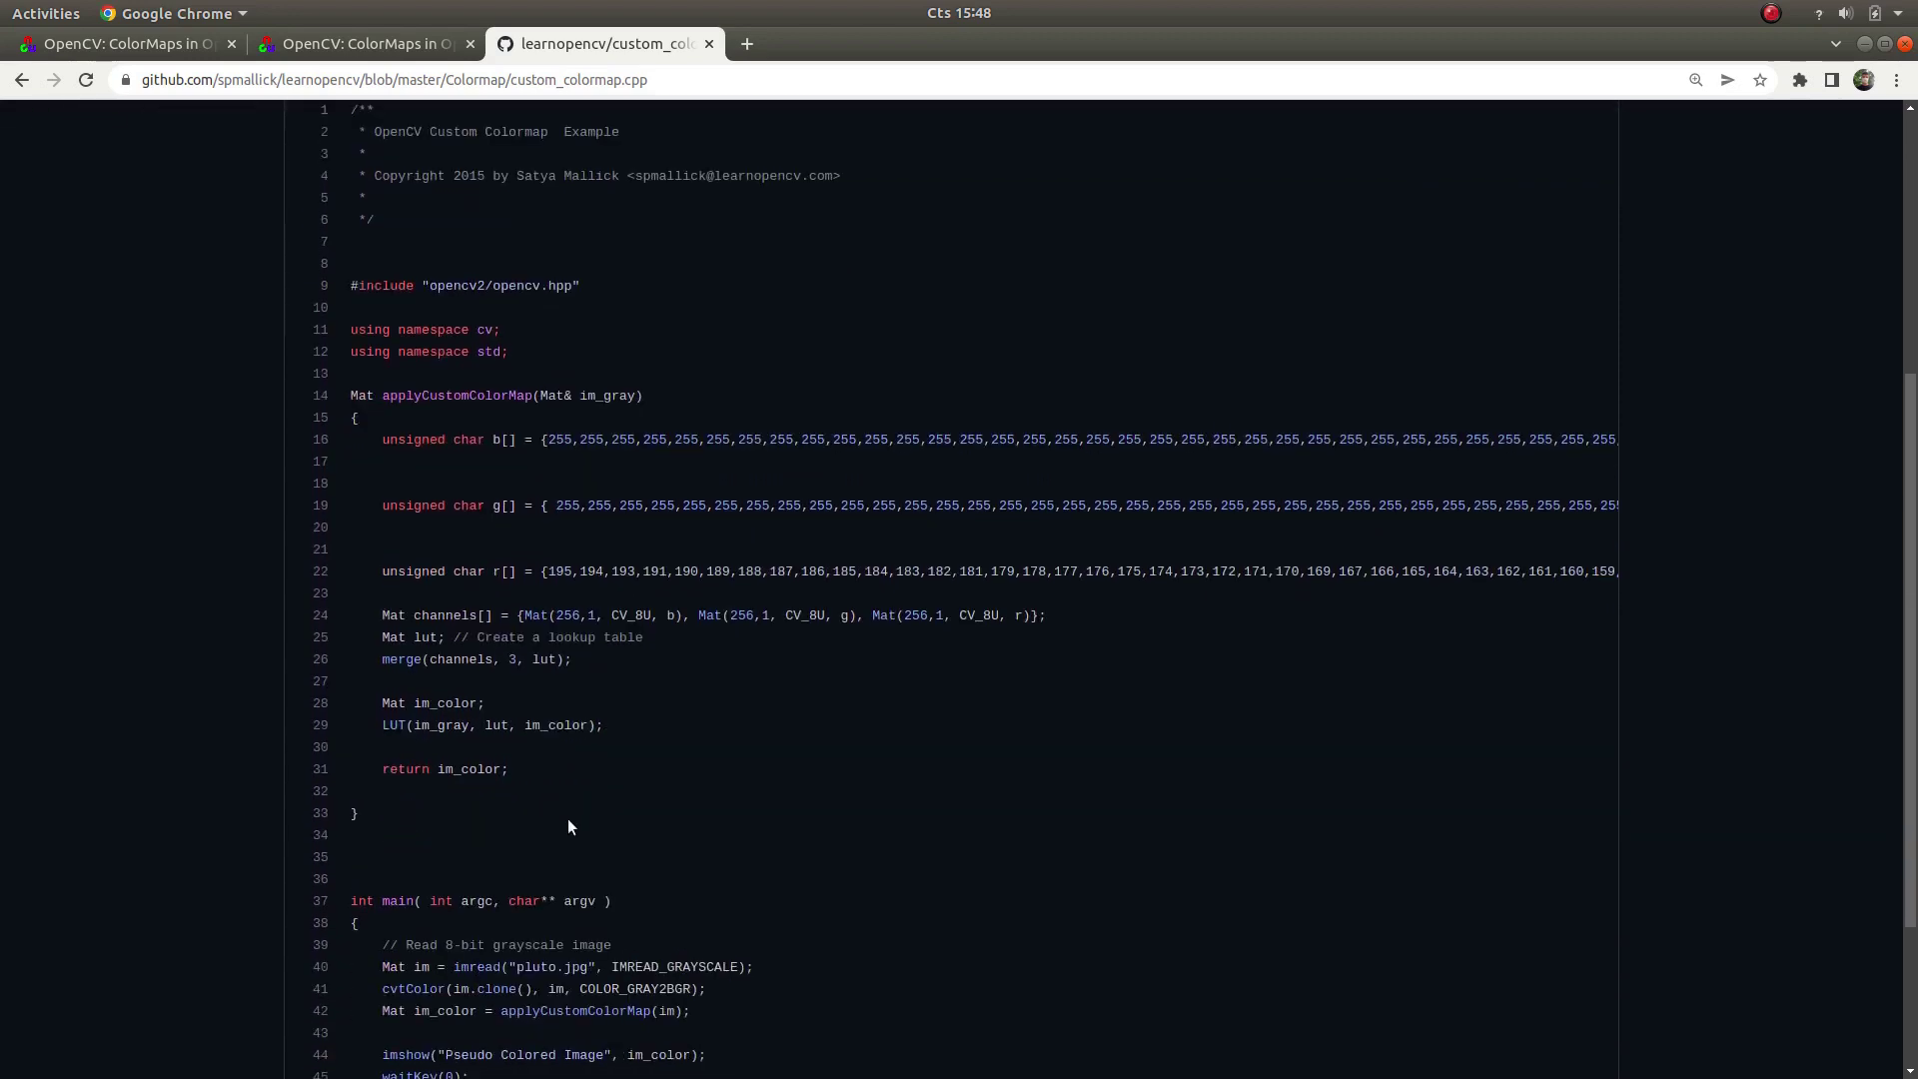
{"action": "scroll", "coordinate": [571, 826], "scroll_direction": "down", "scroll_amount": 2}
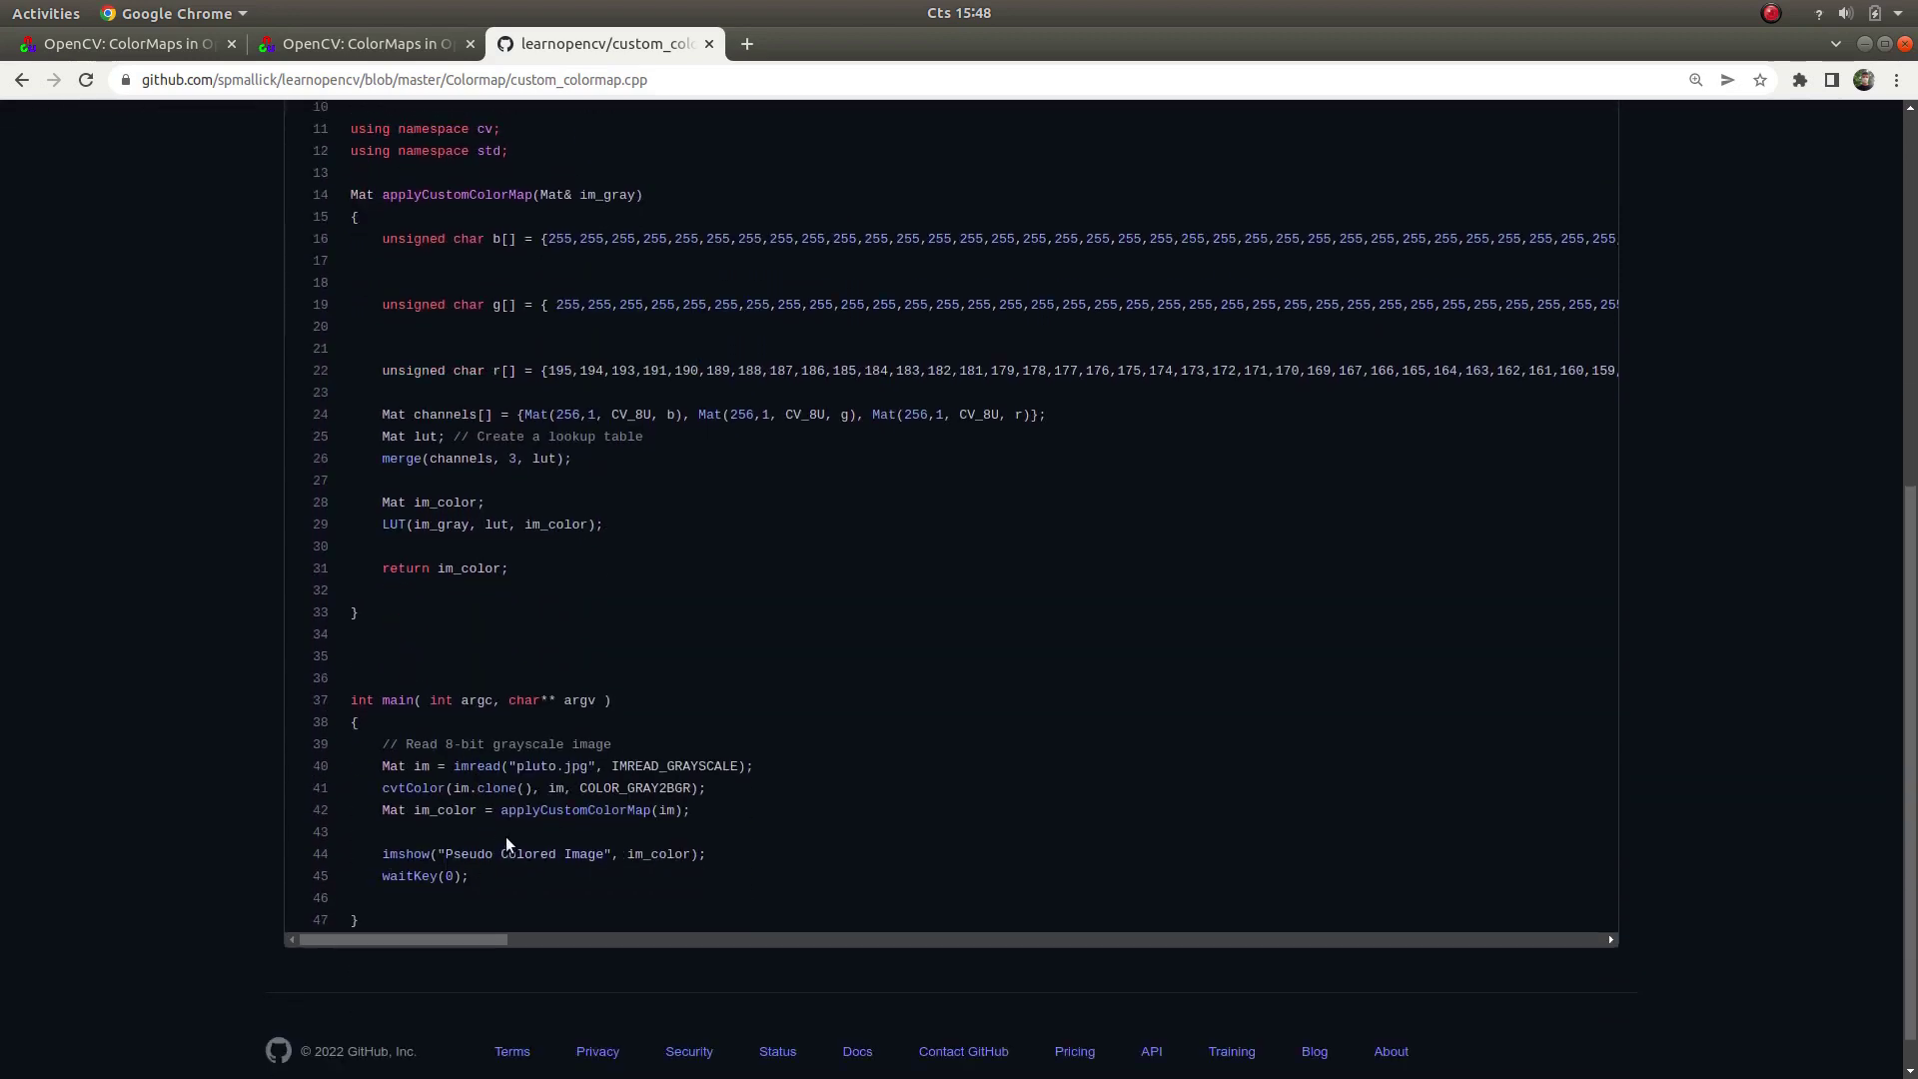